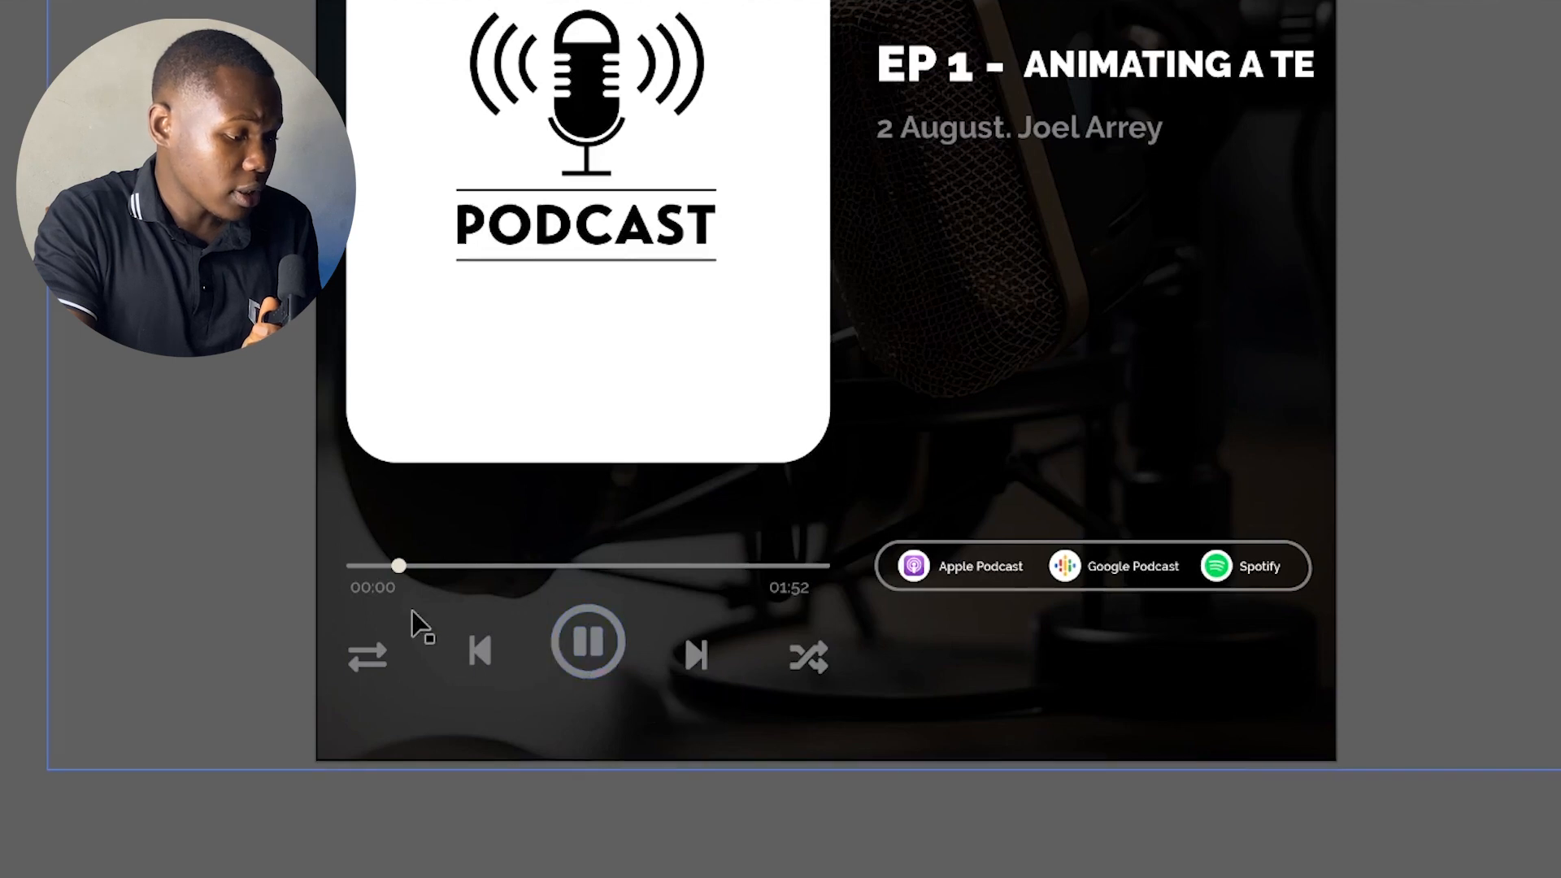
Change the total-time label under the end of the progress bar to 01:16
{"action": "scroll", "coordinate": [411, 577], "scroll_direction": "up", "scroll_amount": 3}
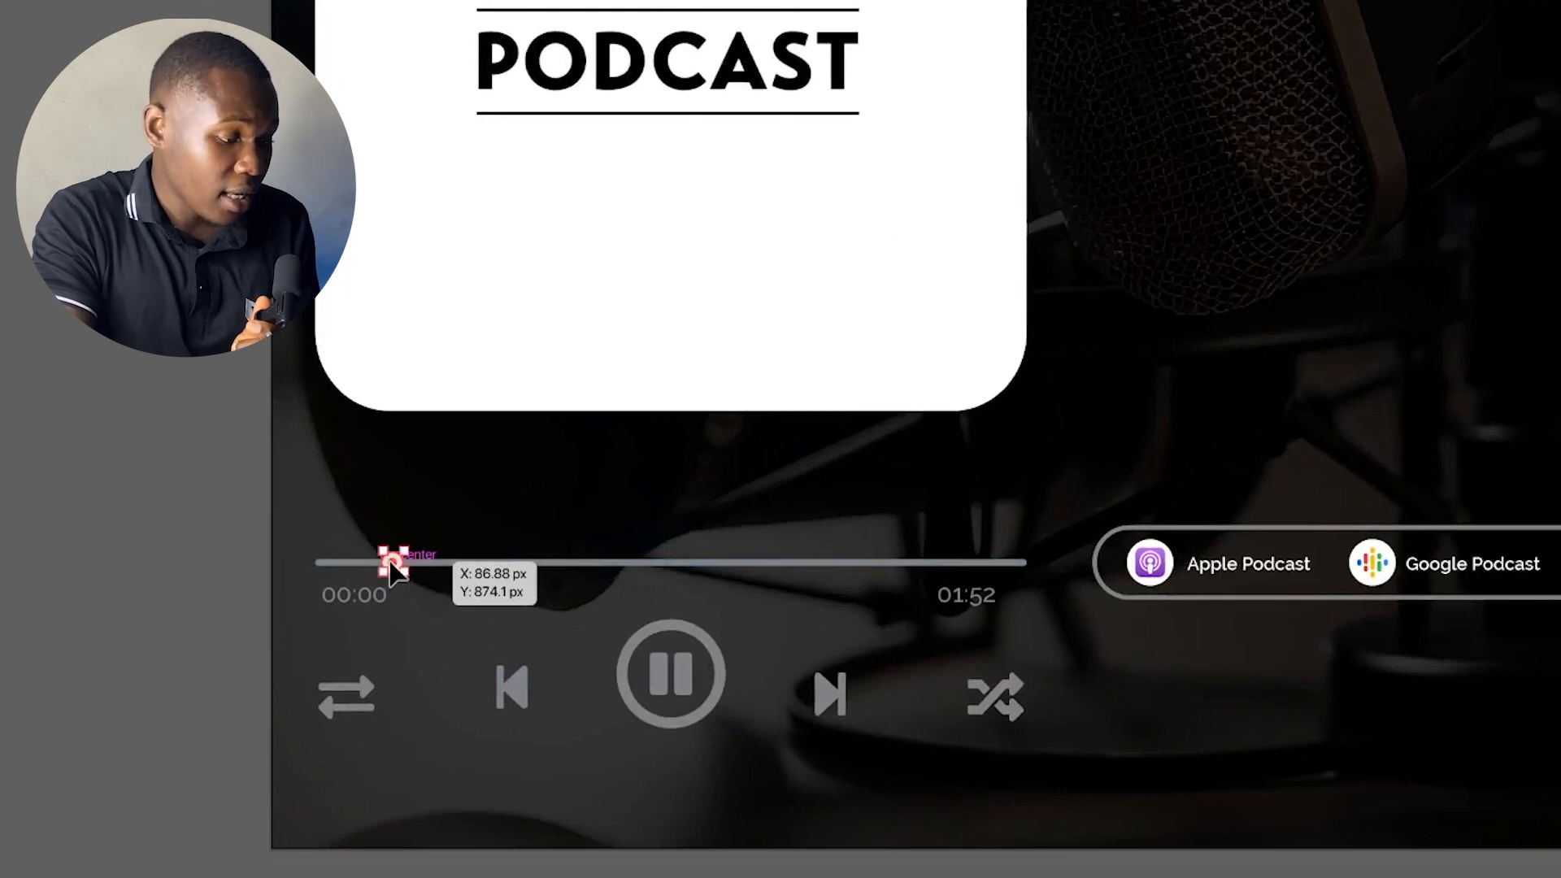
{"action": "left_click", "coordinate": [367, 609]}
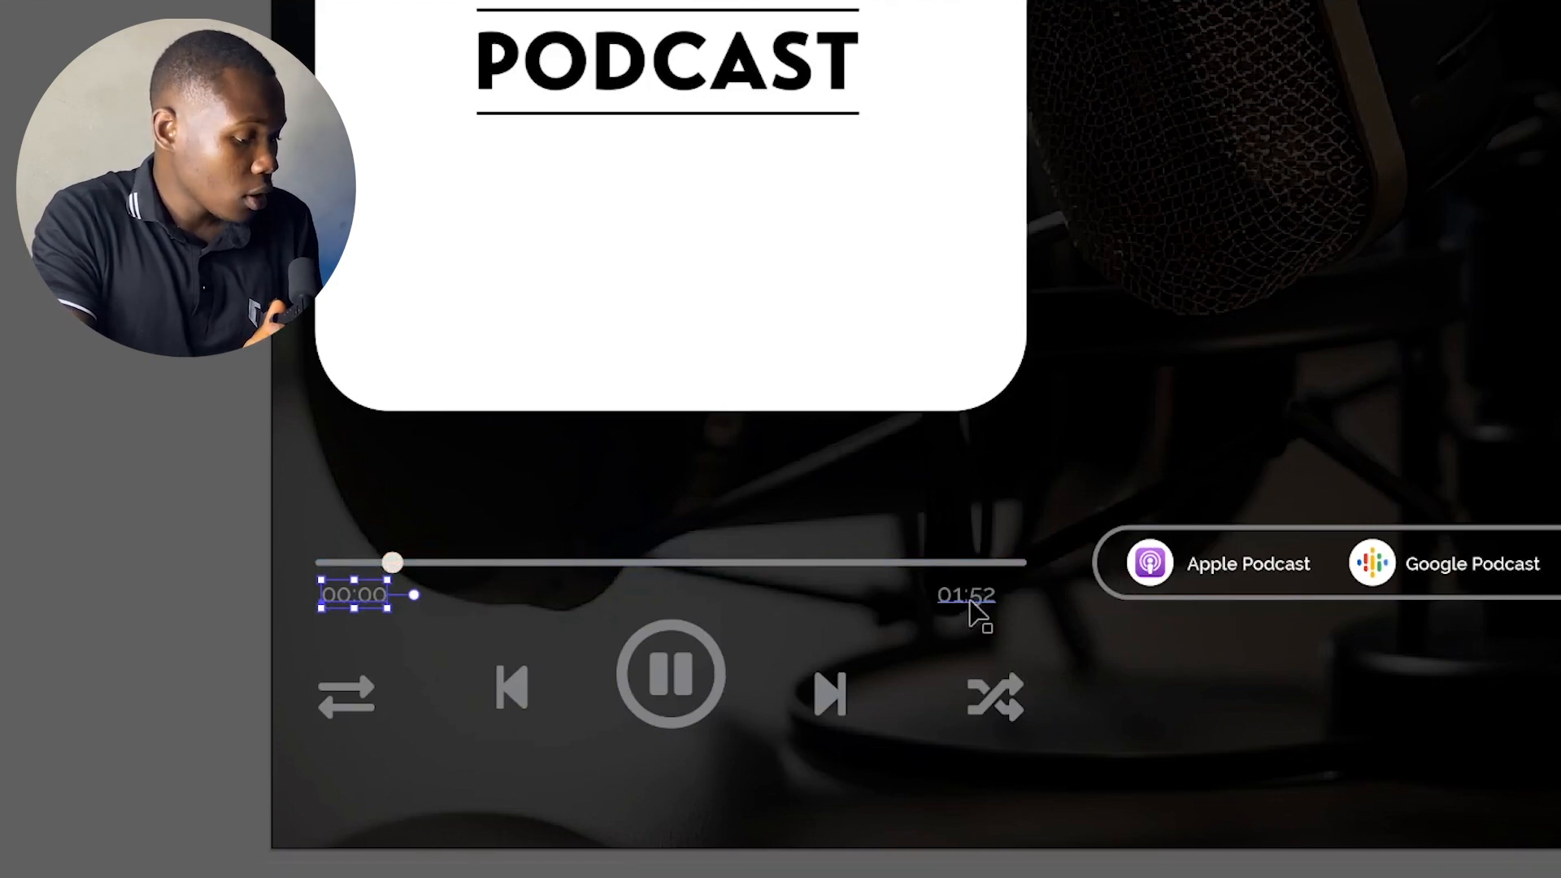
{"action": "double_click", "coordinate": [980, 596]}
{"action": "left_click", "coordinate": [994, 593]}
{"action": "key", "text": "BackSpace"}
{"action": "key", "text": "BackSpace"}
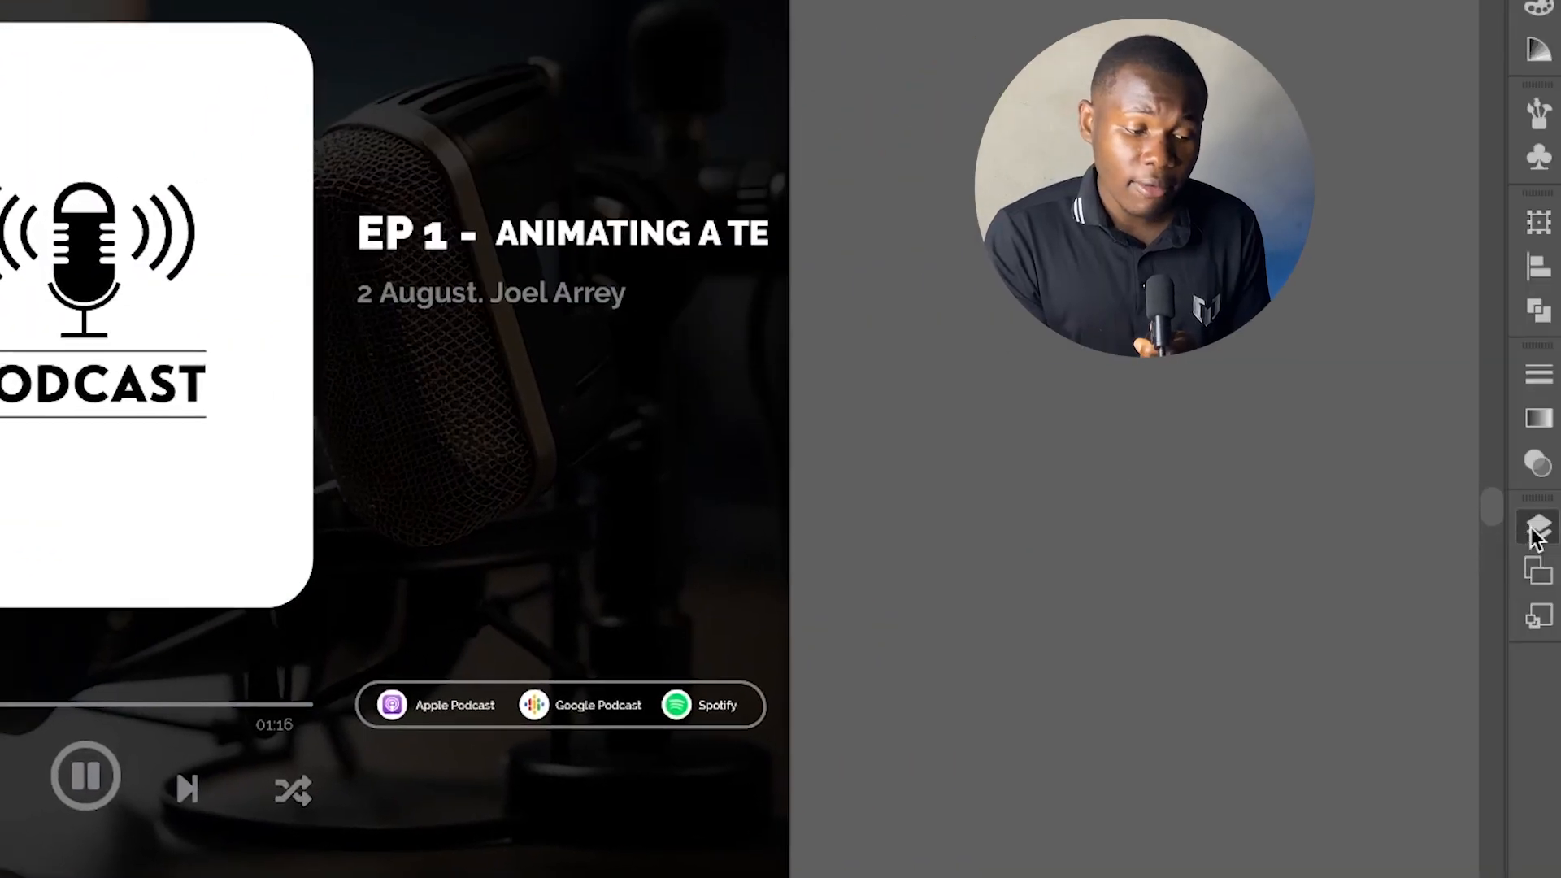
Examine how the artwork is split into layers, checking Layer 1's visibility and the podcast name, timer and play head layers
{"action": "left_click", "coordinate": [1537, 527]}
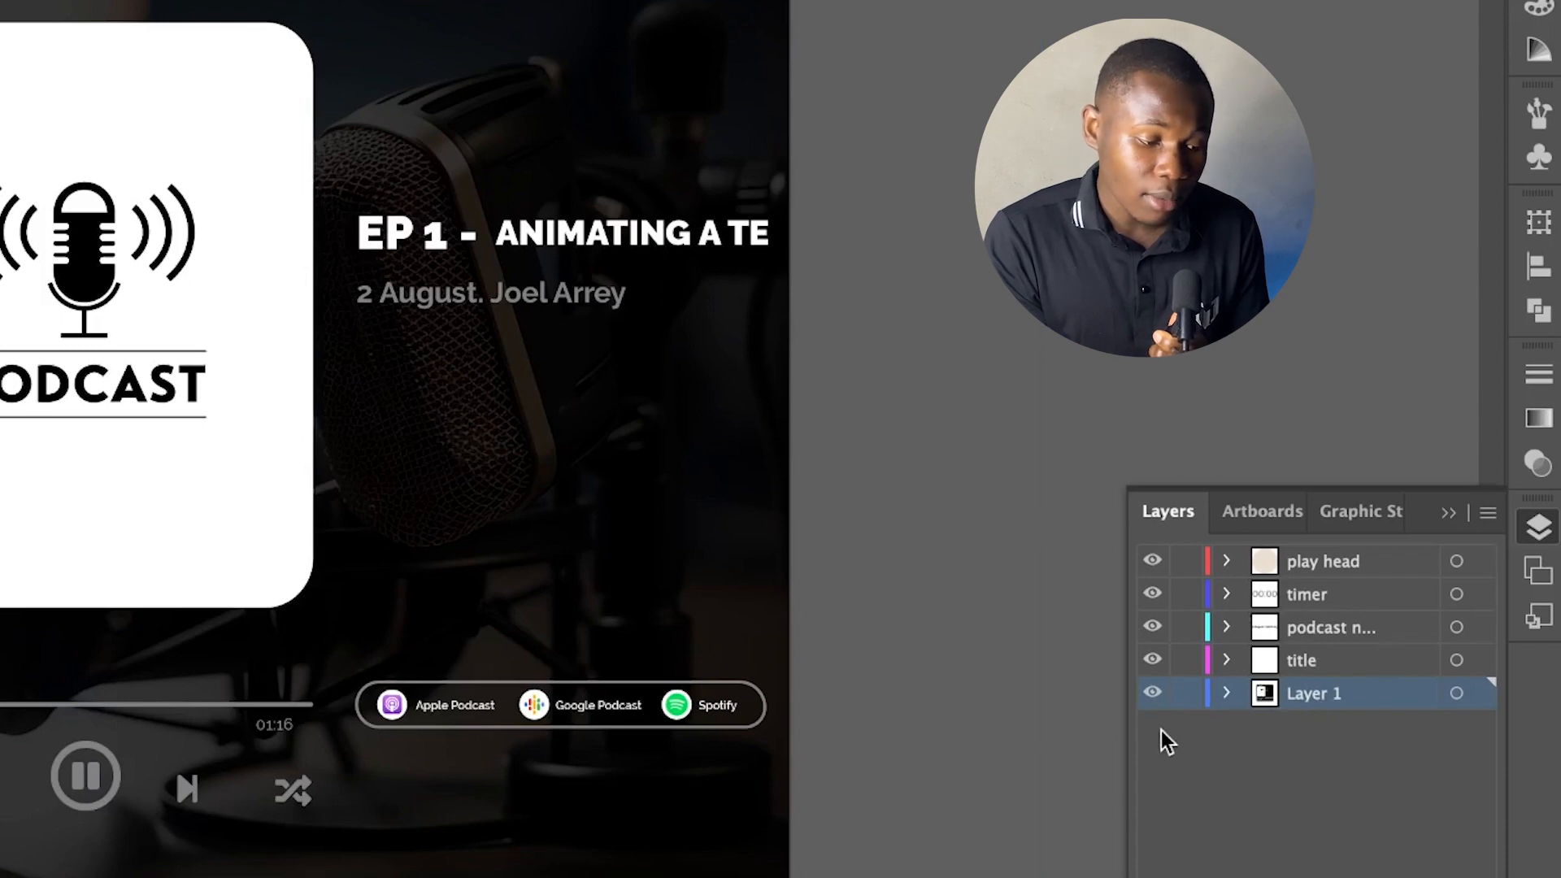
{"action": "left_click", "coordinate": [1152, 694]}
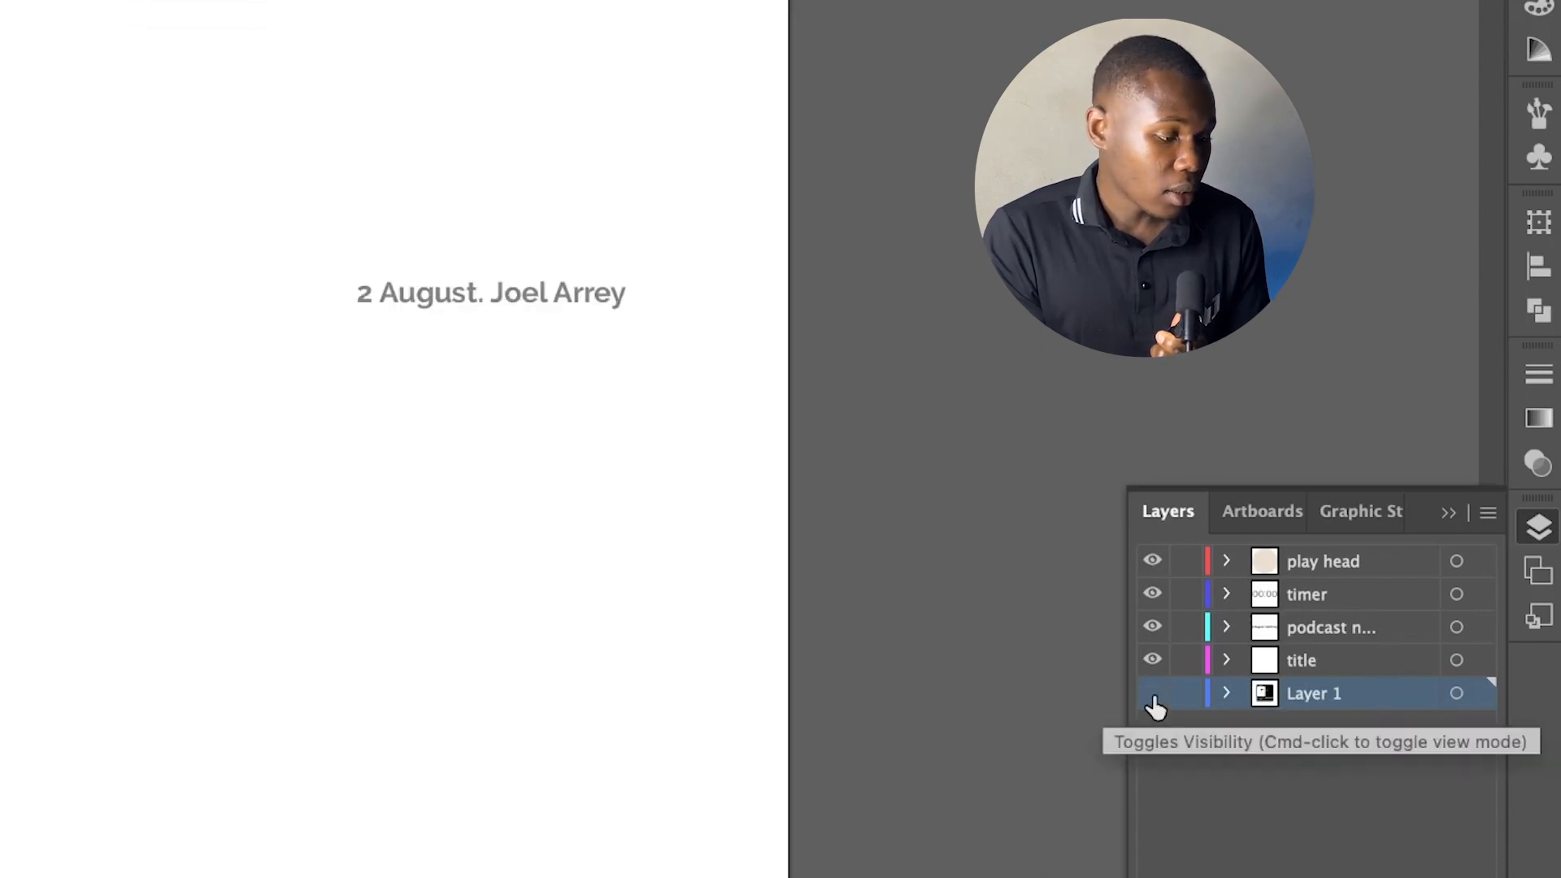
{"action": "left_click", "coordinate": [1152, 696]}
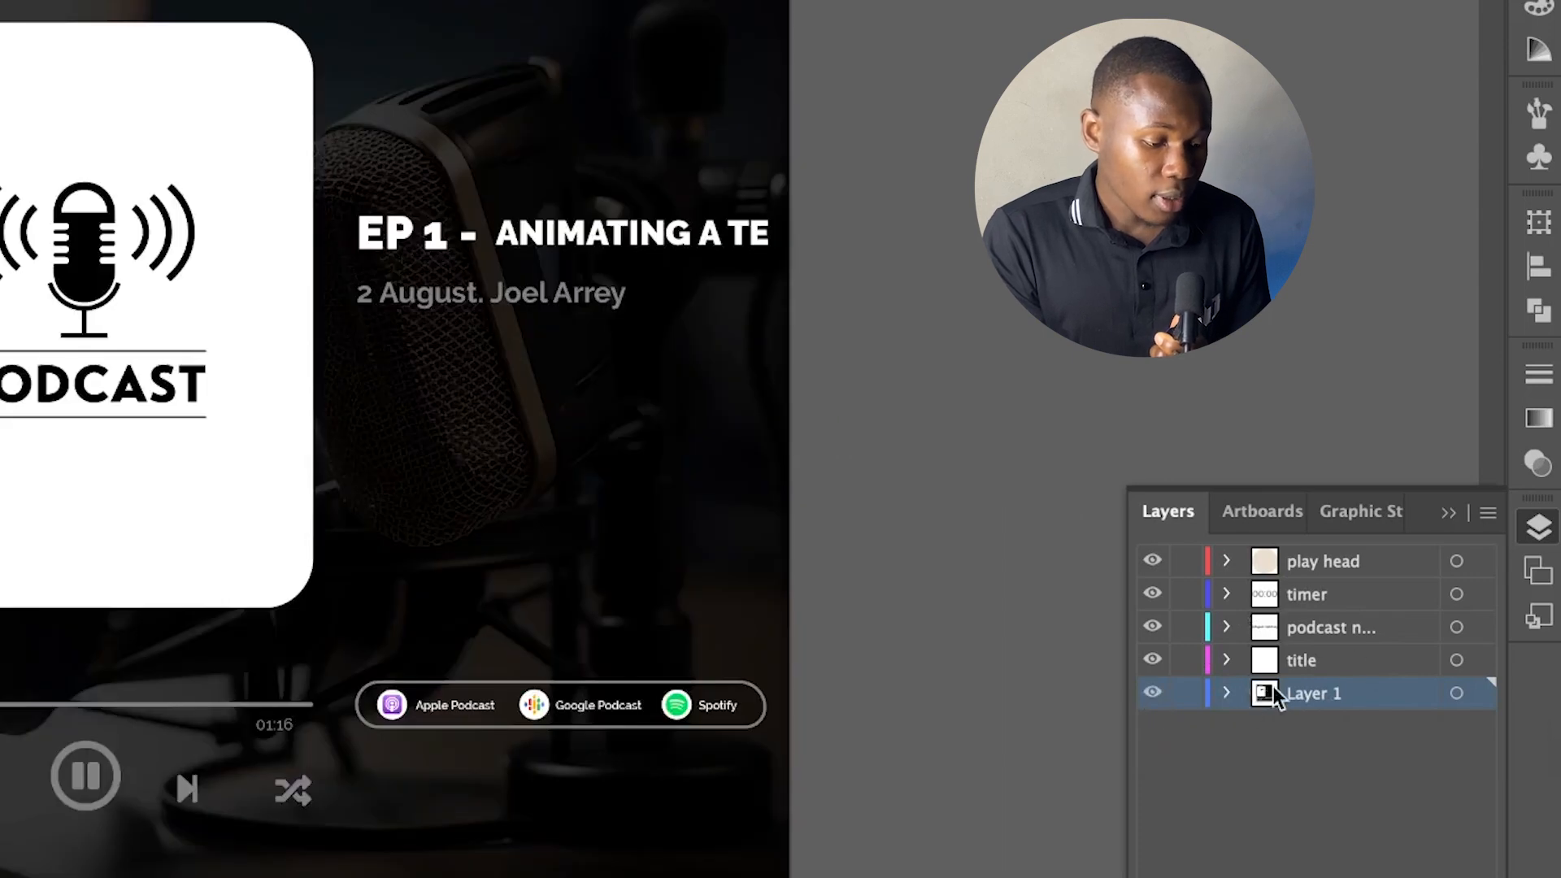
{"action": "left_click", "coordinate": [1310, 636]}
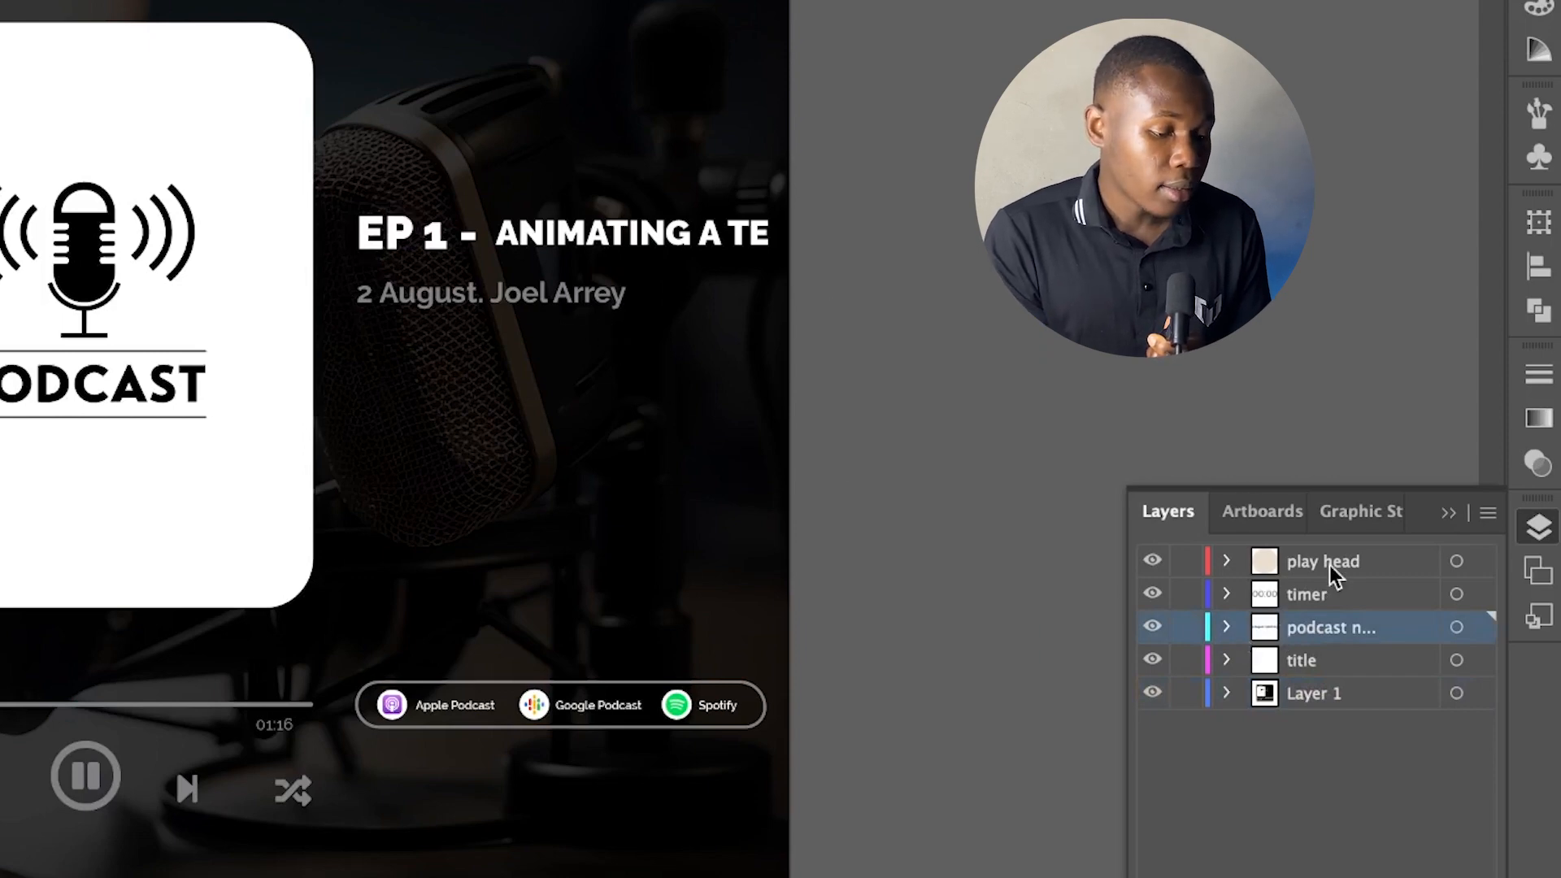
{"action": "left_click", "coordinate": [1311, 596]}
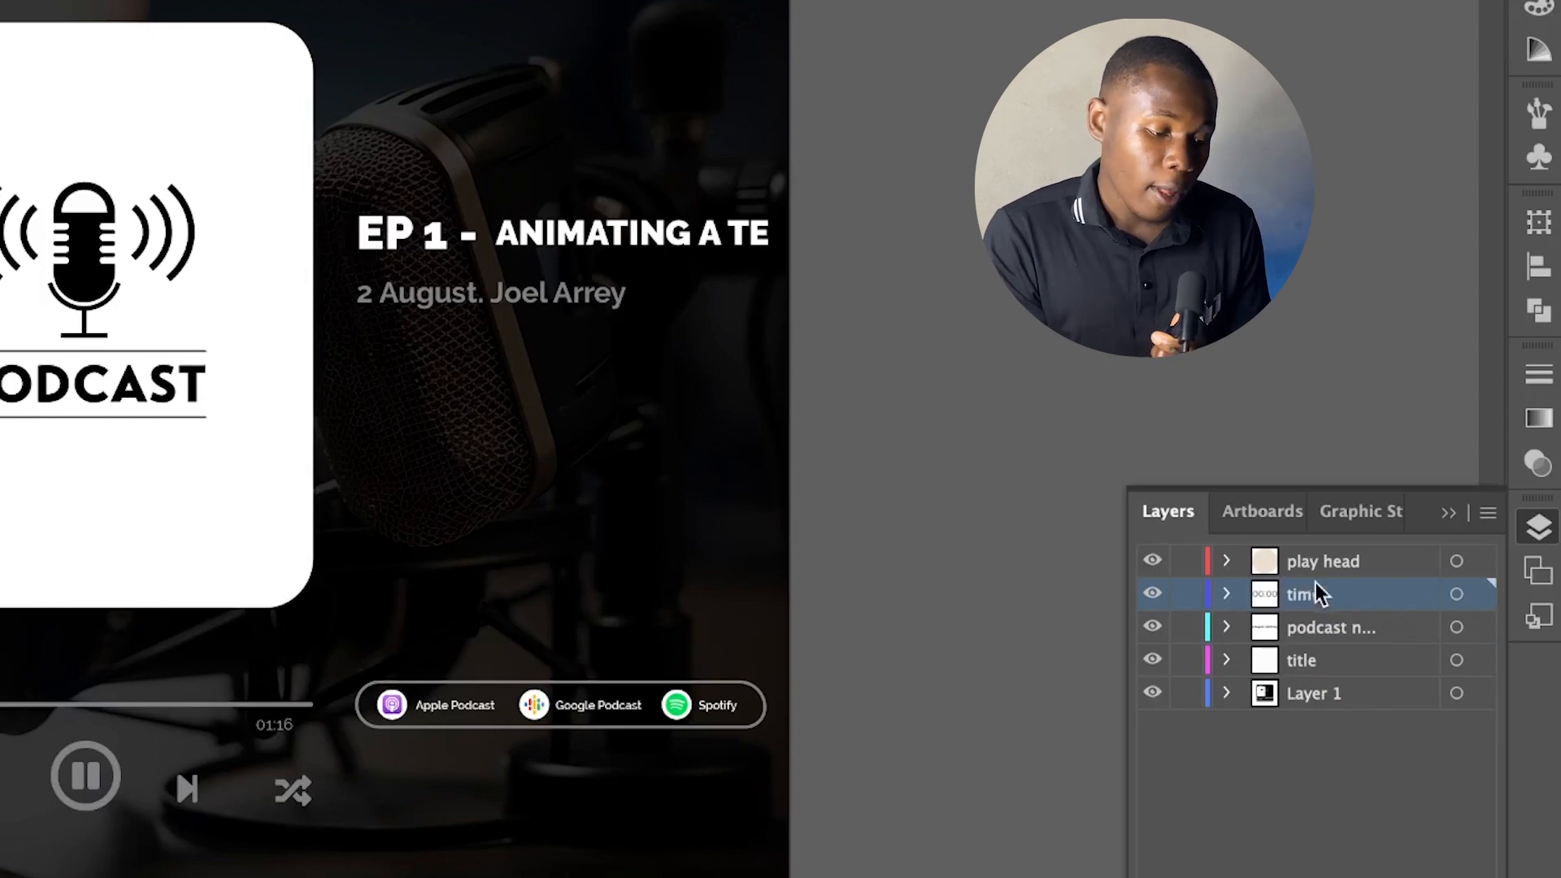
{"action": "left_click", "coordinate": [1317, 573]}
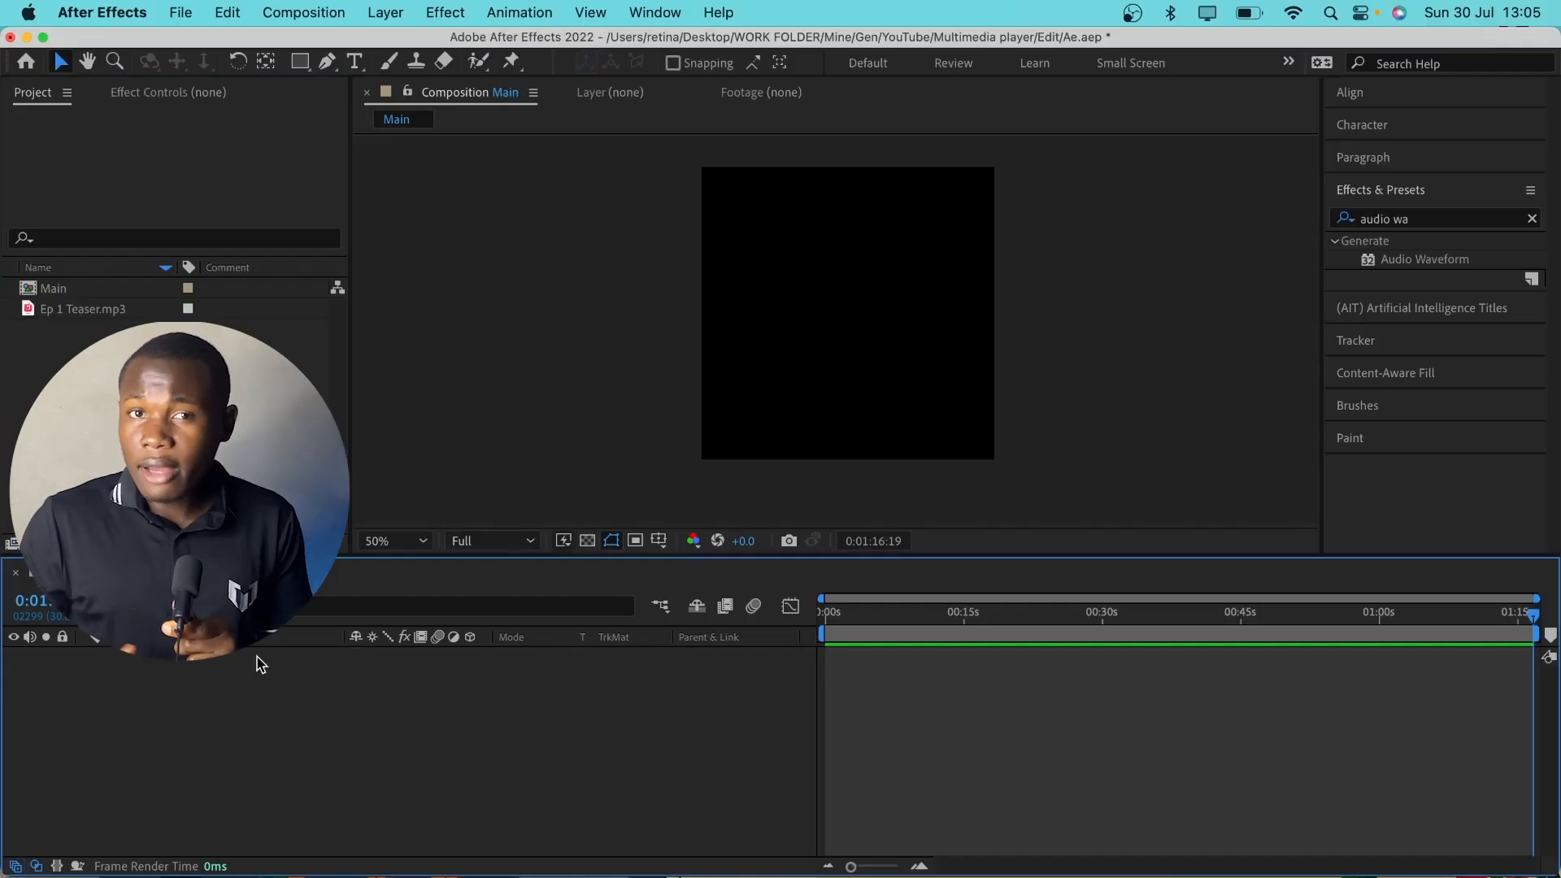
In After Effects, add Ep 1 Teaser.mp3 to the Main composition and review the composition settings without changing them
{"action": "left_click_drag", "start_coordinate": [260, 664], "coordinate": [231, 721]}
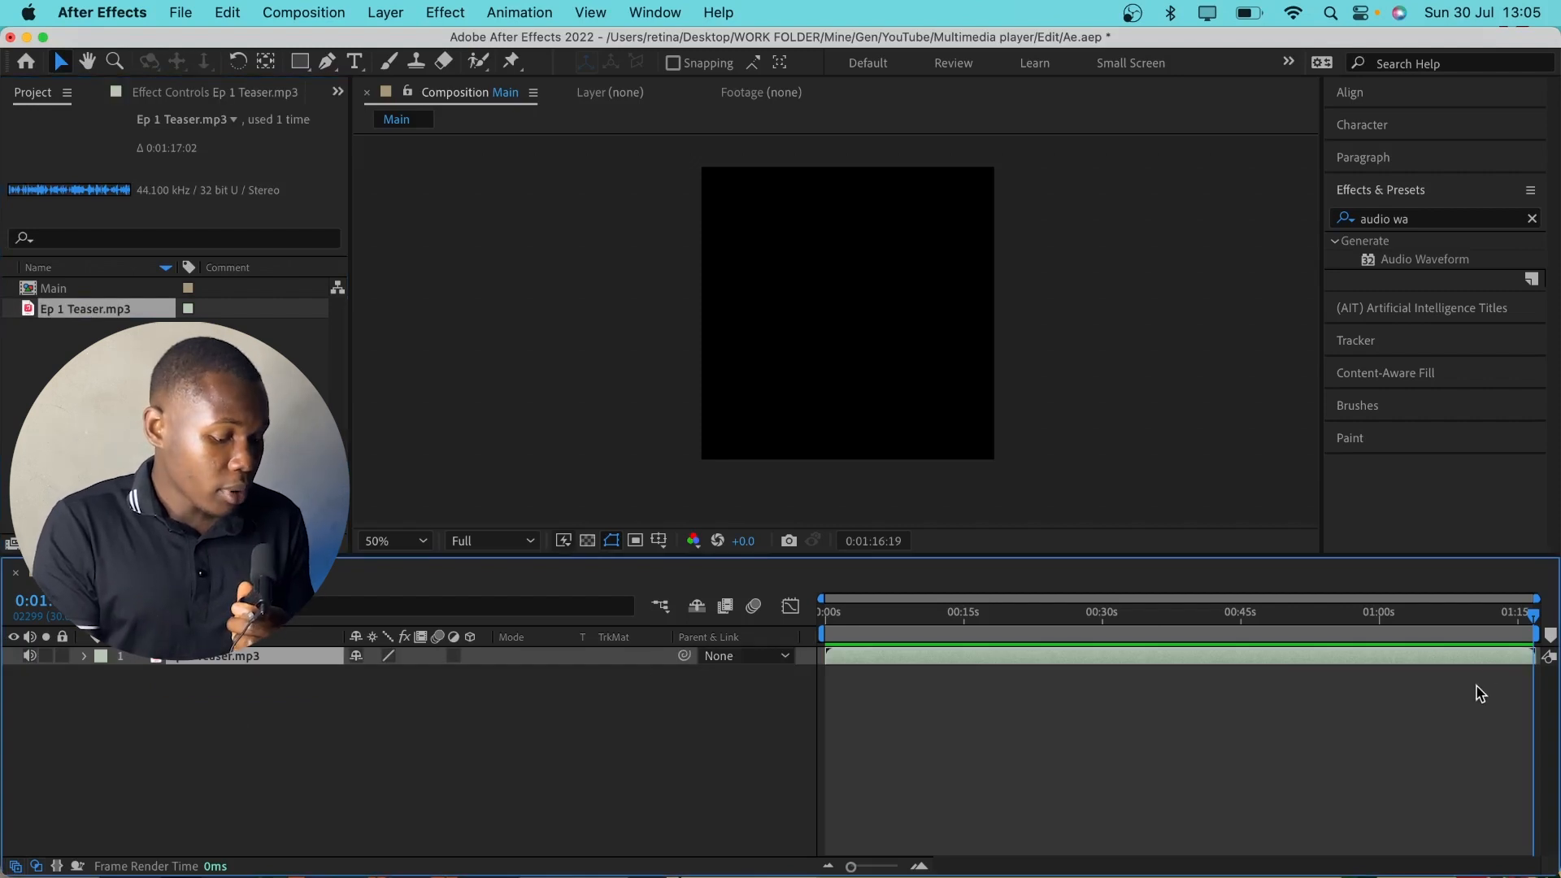
{"action": "left_click", "coordinate": [1391, 735]}
{"action": "key", "text": "super+k"}
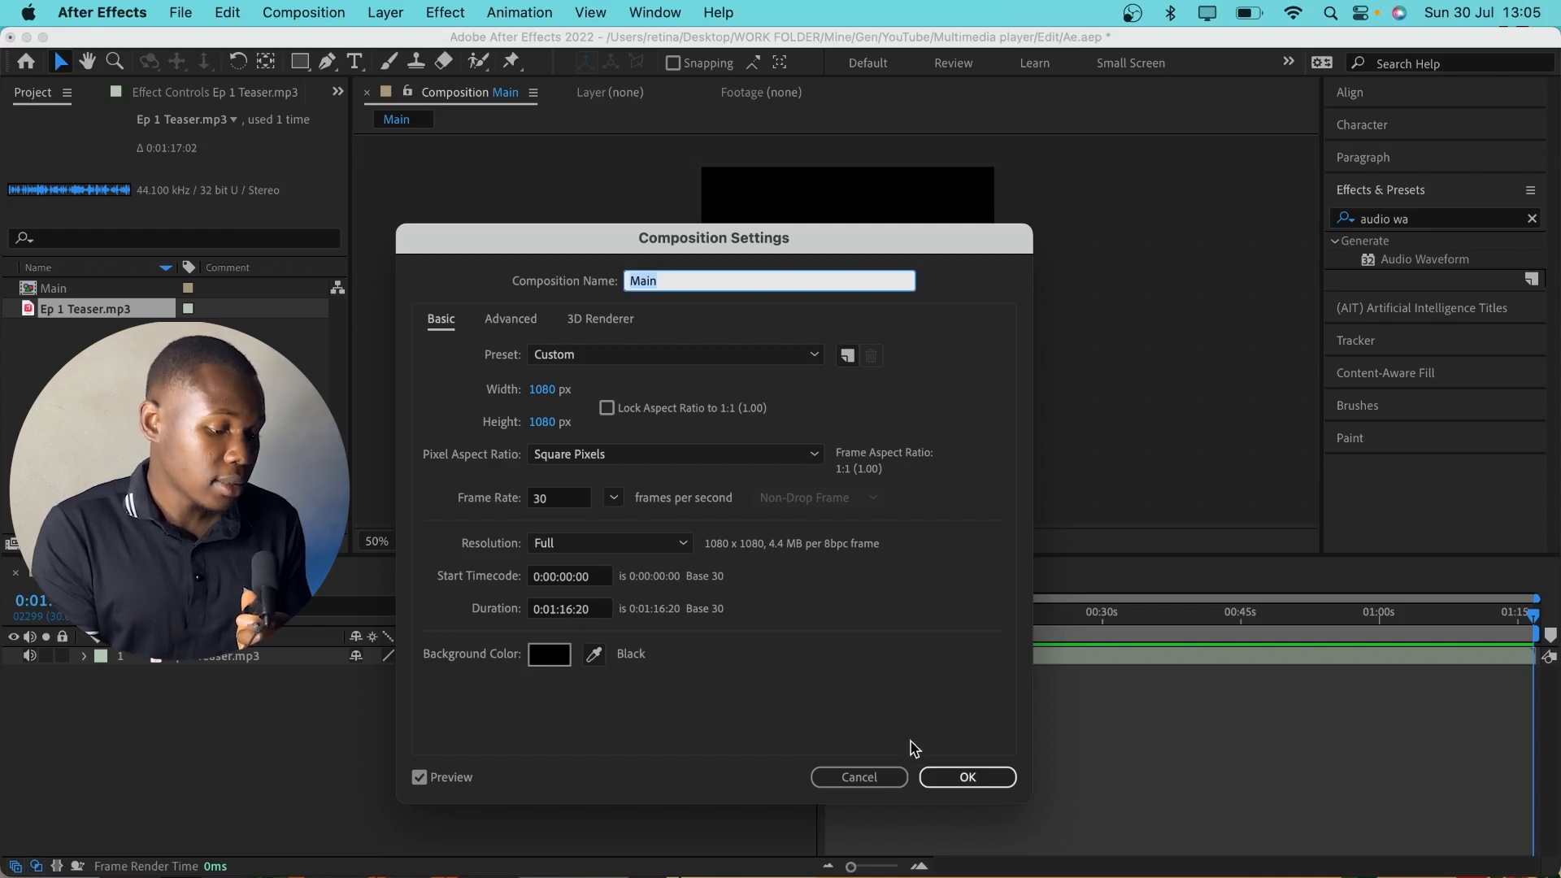
{"action": "left_click", "coordinate": [880, 781]}
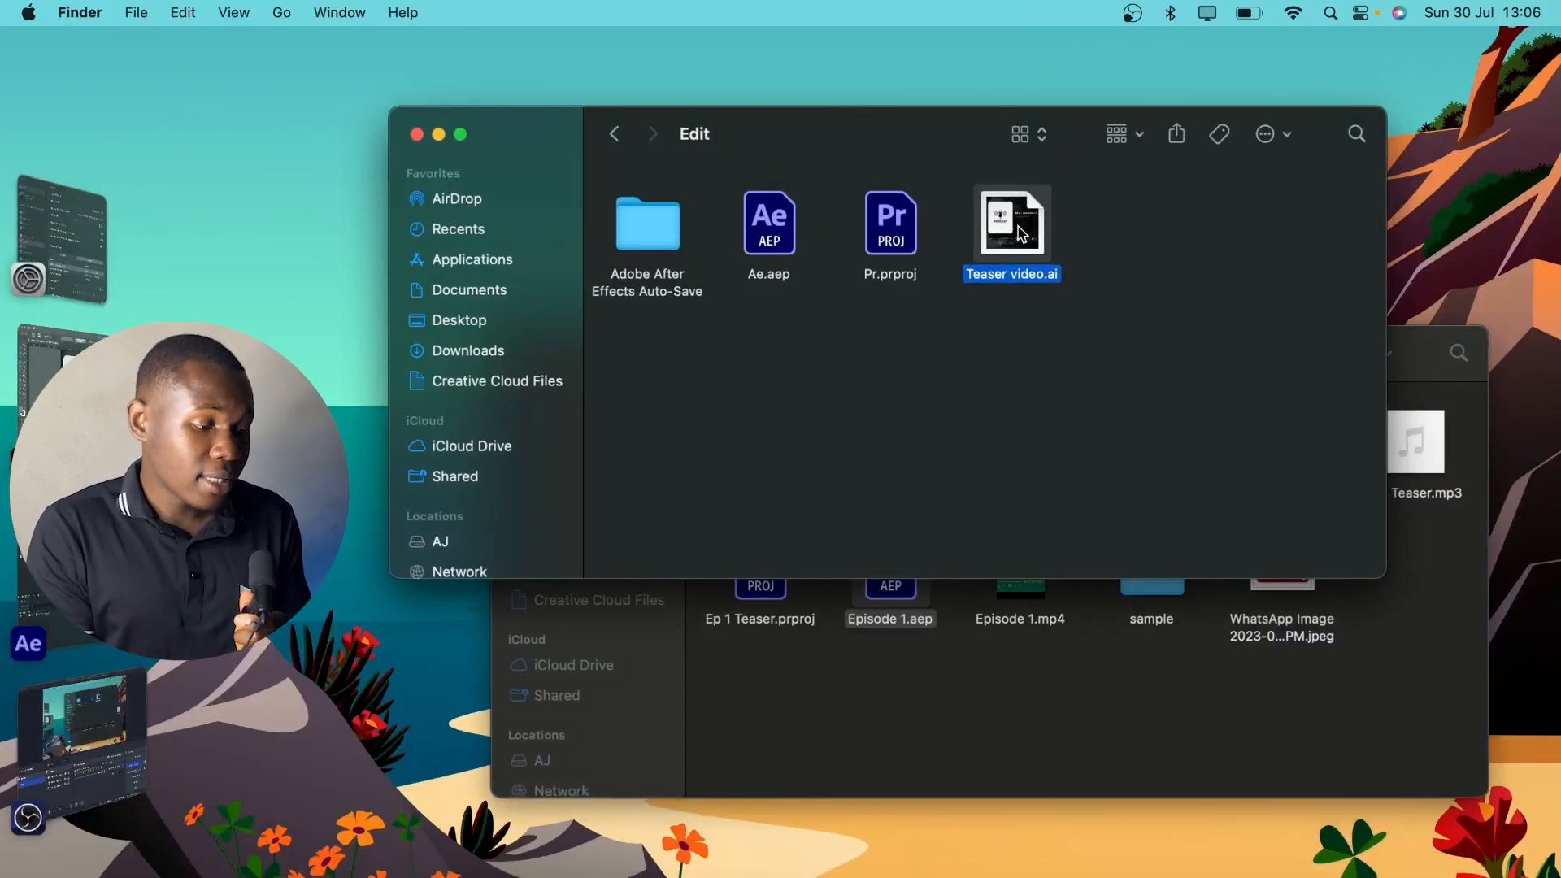
Import Teaser video.ai as a composition with Layer Size footage dimensions, and open the Teaser video composition
{"action": "left_click_drag", "start_coordinate": [1022, 234], "coordinate": [154, 439]}
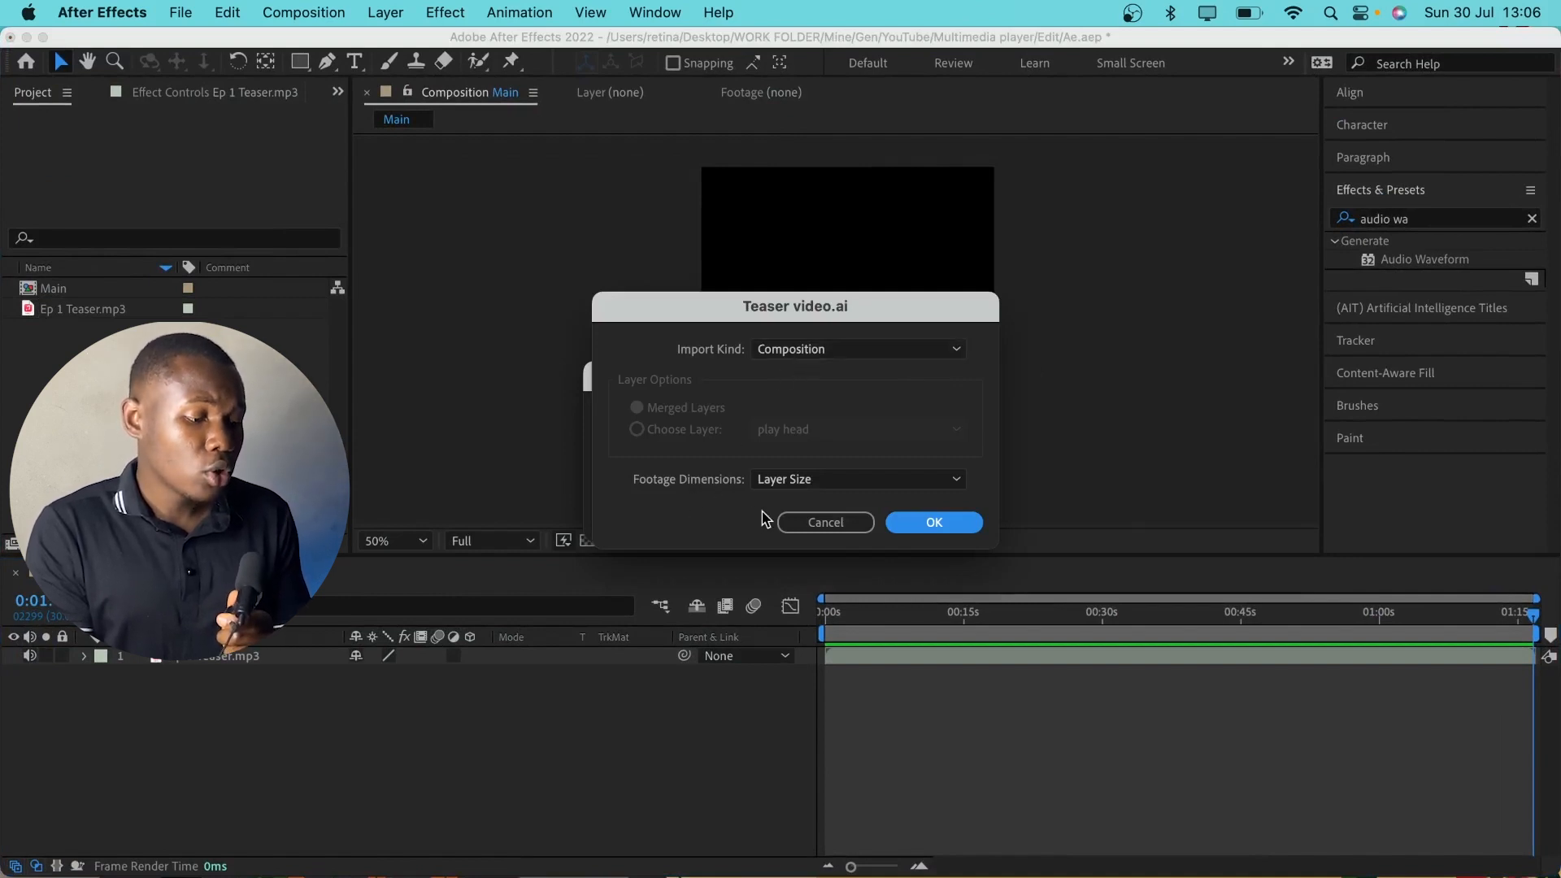
{"action": "left_click", "coordinate": [934, 522]}
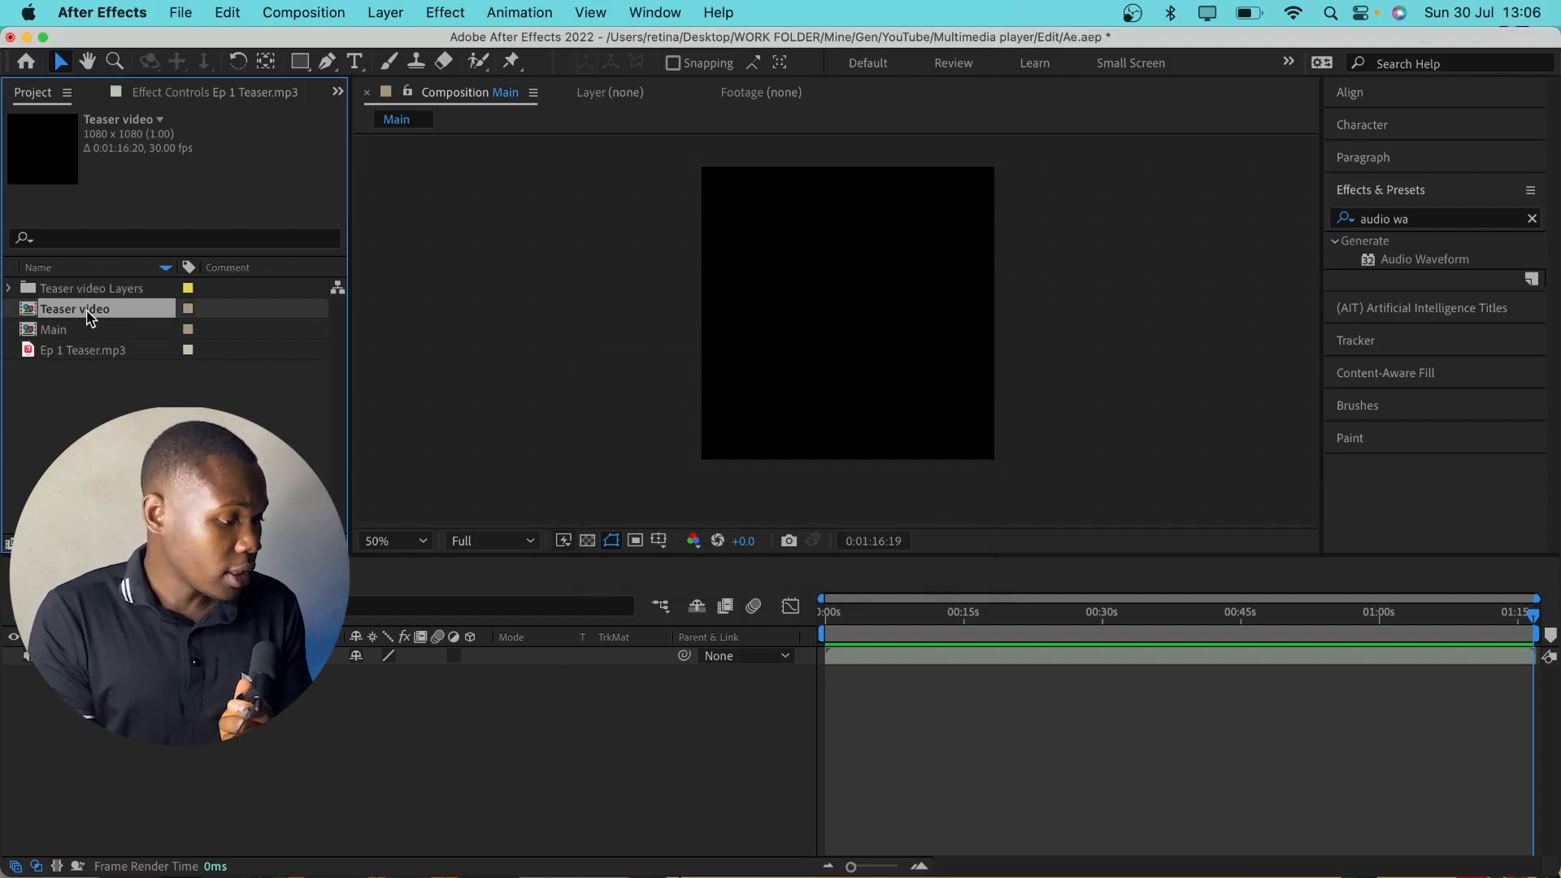
{"action": "double_click", "coordinate": [74, 309]}
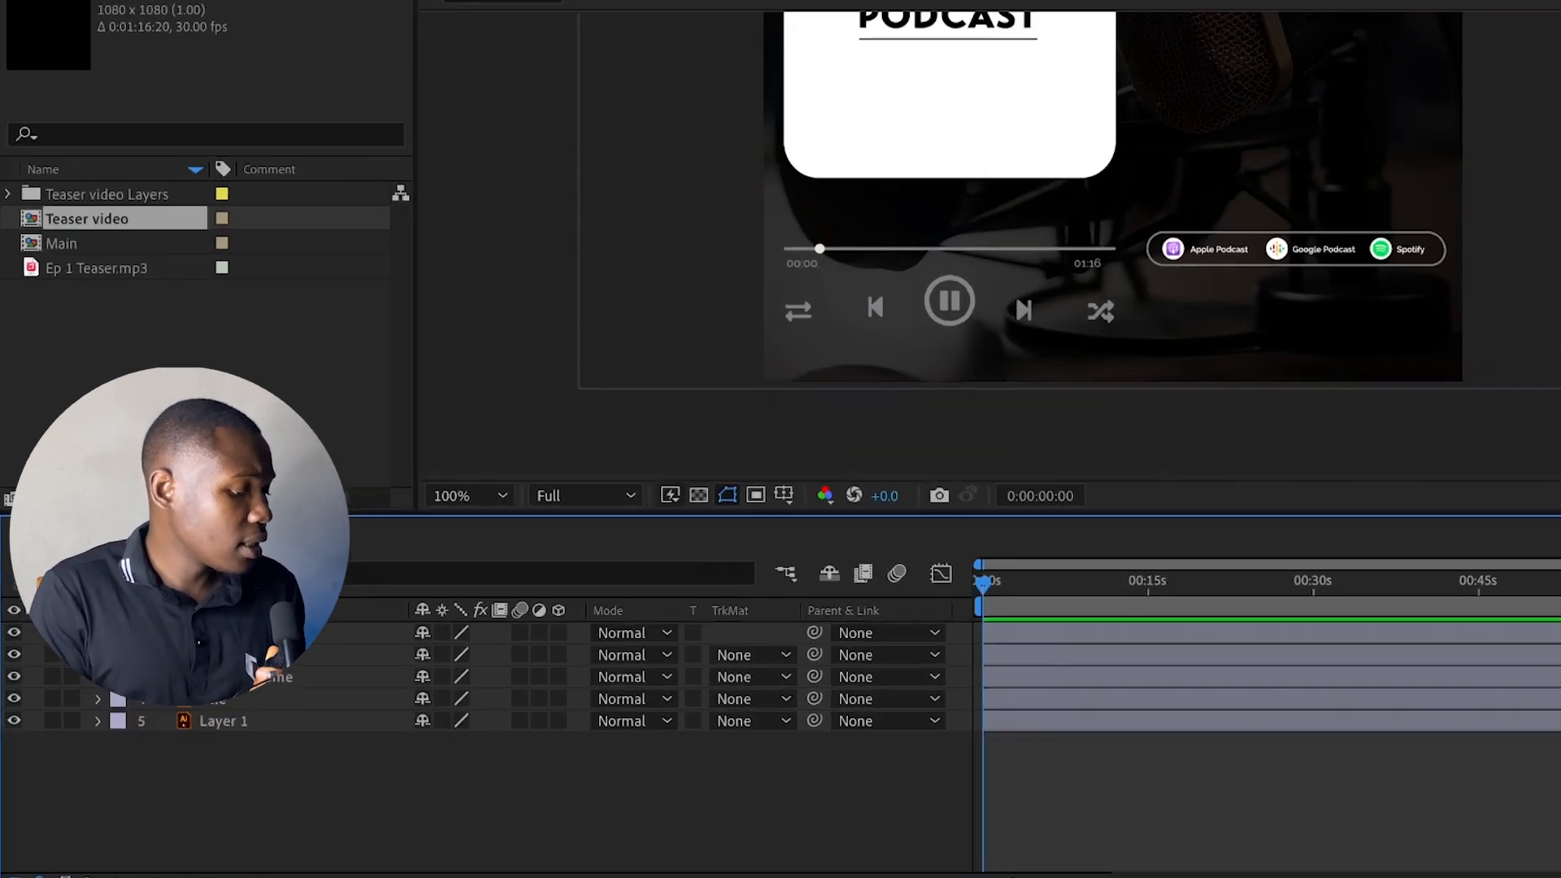
Create a new text layer reading 00:00 in the Teaser video composition to replace the imported timer artwork
{"action": "left_click", "coordinate": [193, 675]}
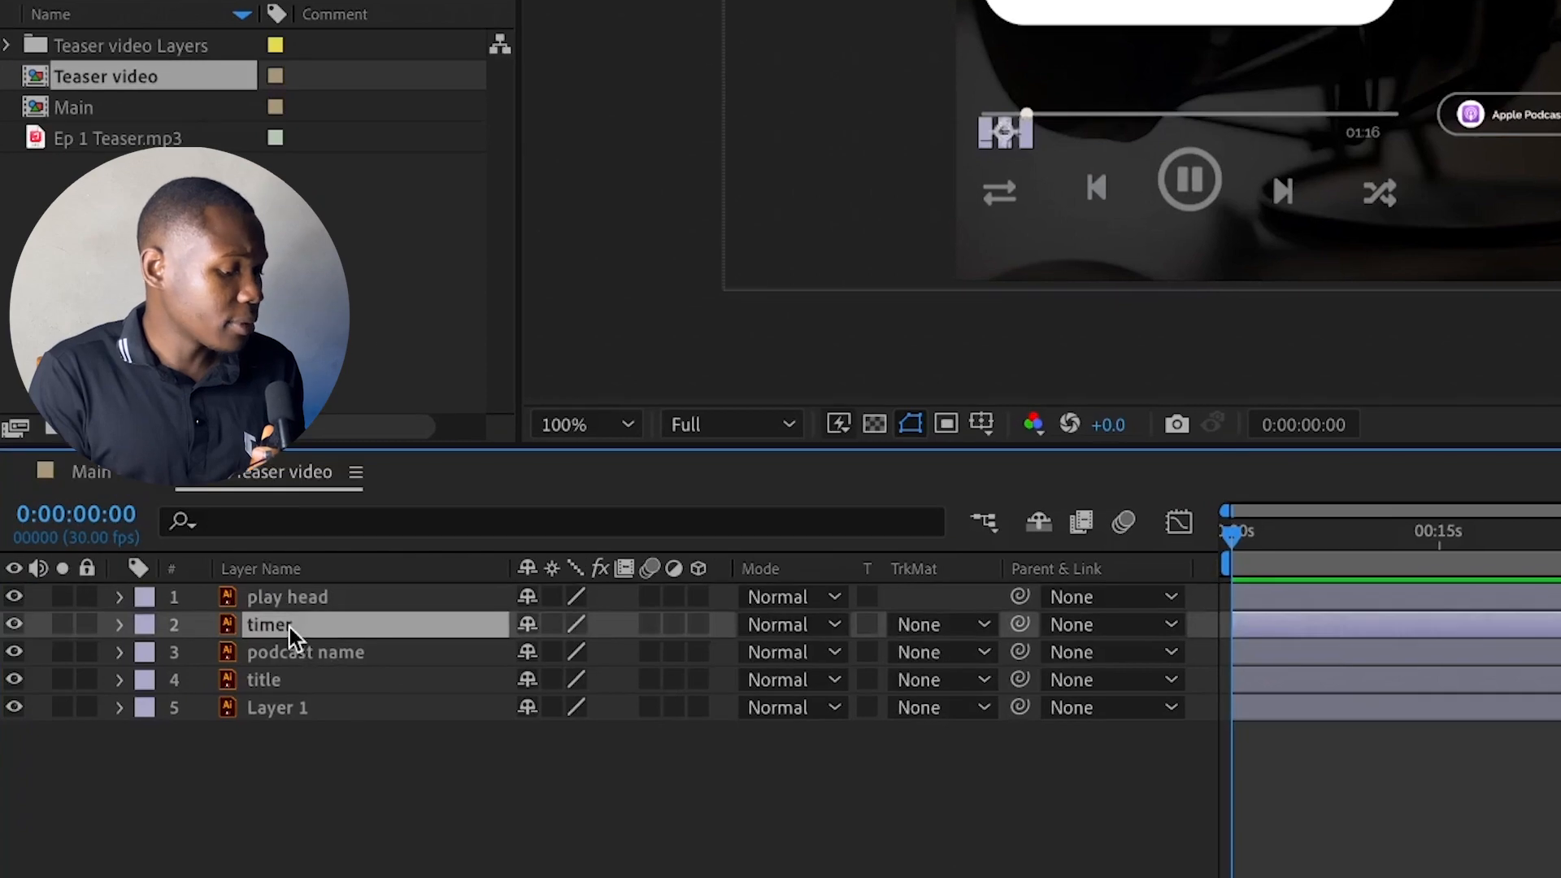
{"action": "left_click", "coordinate": [445, 776]}
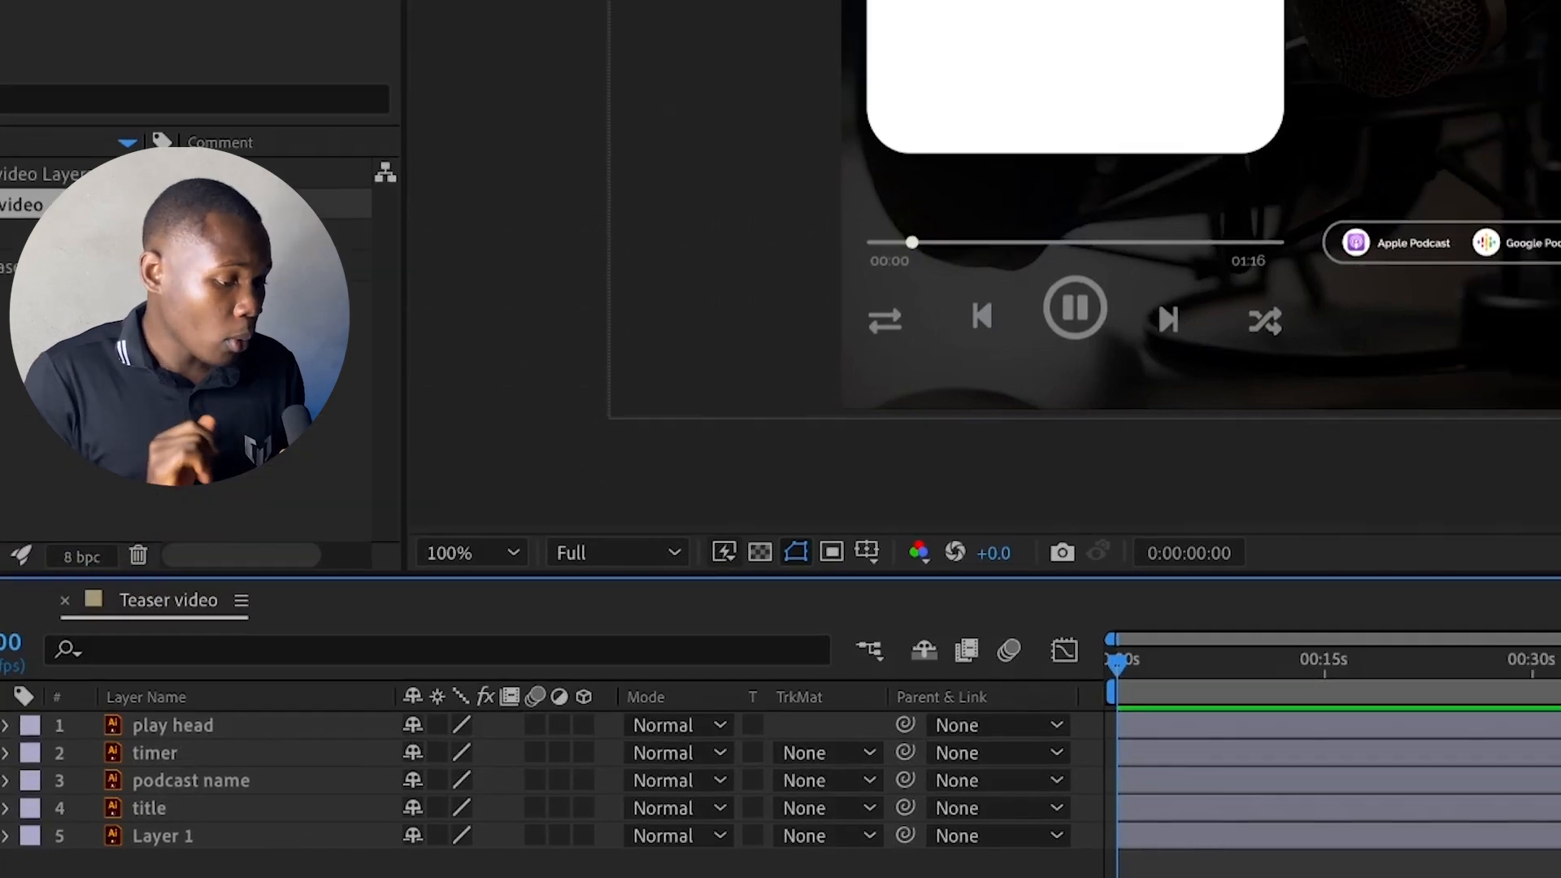
{"action": "scroll", "coordinate": [1004, 132], "scroll_direction": "up", "scroll_amount": 2}
{"action": "key", "text": "super+t"}
{"action": "left_click", "coordinate": [732, 345]}
{"action": "type", "text": "00:00v"}
Position the new 00:00 text exactly over the original timer below the start of the progress bar
{"action": "scroll", "coordinate": [864, 300], "scroll_direction": "up", "scroll_amount": 2}
{"action": "left_click_drag", "start_coordinate": [1480, 216], "coordinate": [995, 329]}
{"action": "left_click_drag", "start_coordinate": [886, 391], "coordinate": [831, 242]}
{"action": "scroll", "coordinate": [831, 241], "scroll_direction": "down", "scroll_amount": 2}
{"action": "left_click", "coordinate": [875, 371]}
{"action": "left_click", "coordinate": [270, 597]}
{"action": "left_click", "coordinate": [422, 784]}
{"action": "scroll", "coordinate": [1096, 48], "scroll_direction": "down", "scroll_amount": 1}
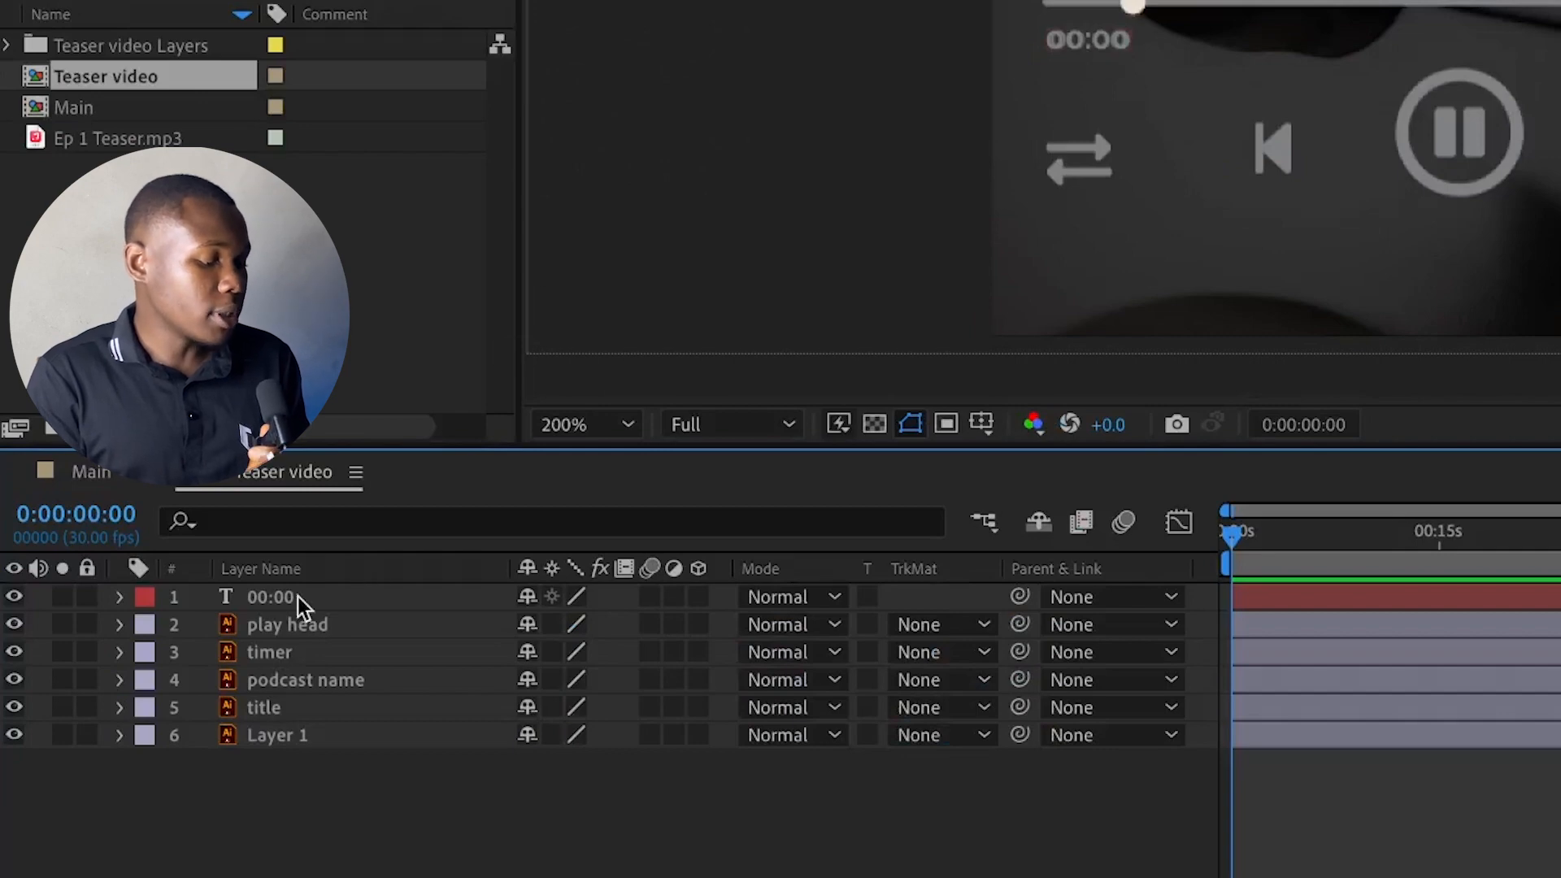
Hide the imported timer layer and center the anchor point of the 00:00 text layer
{"action": "left_click", "coordinate": [14, 652]}
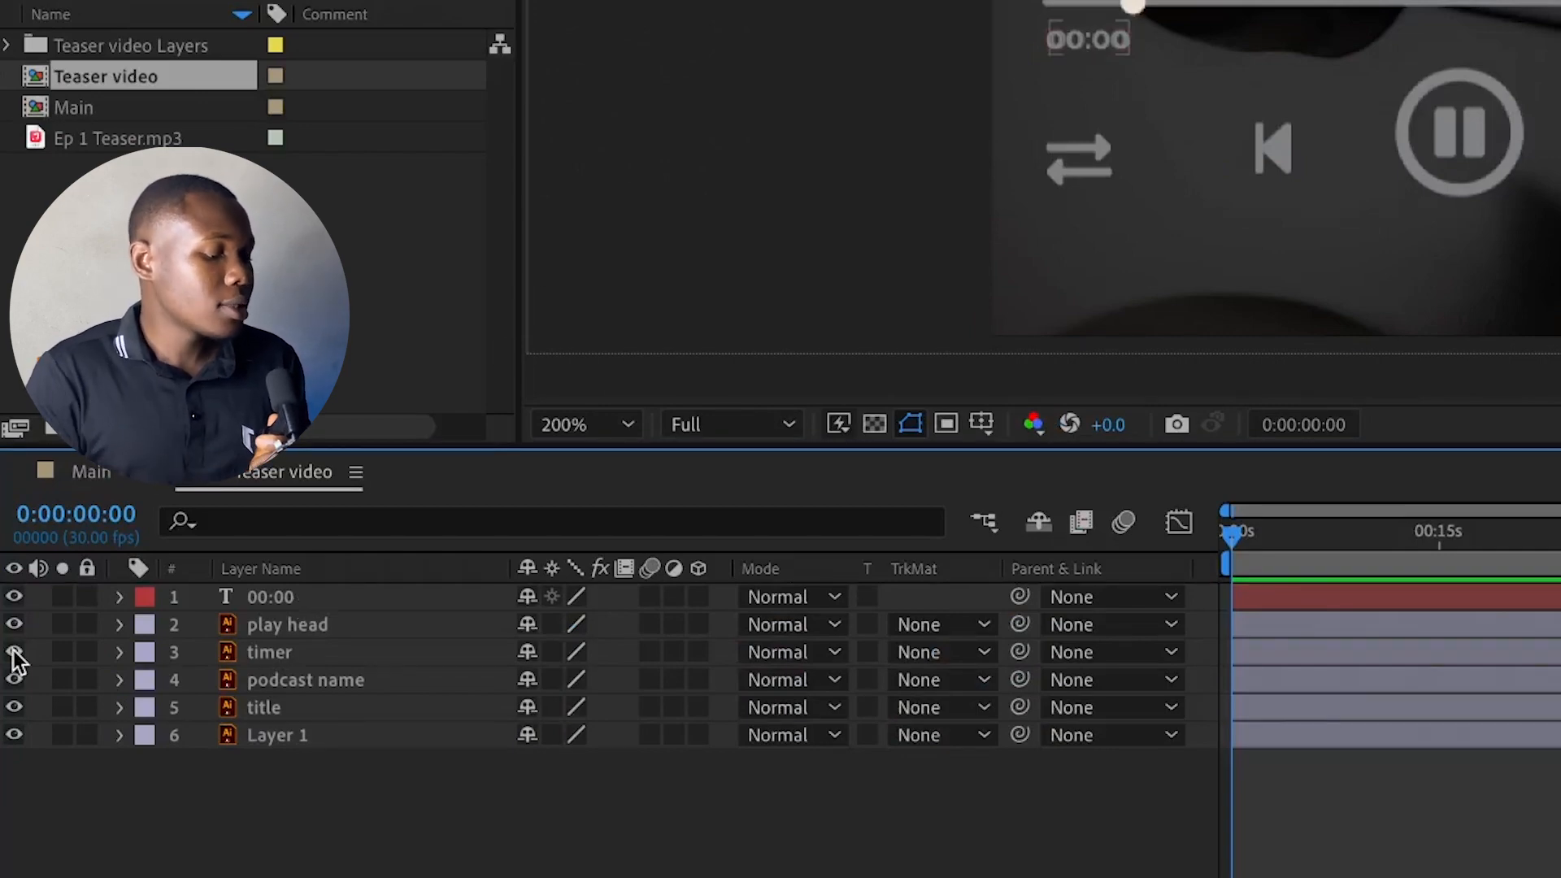
{"action": "left_click", "coordinate": [13, 652]}
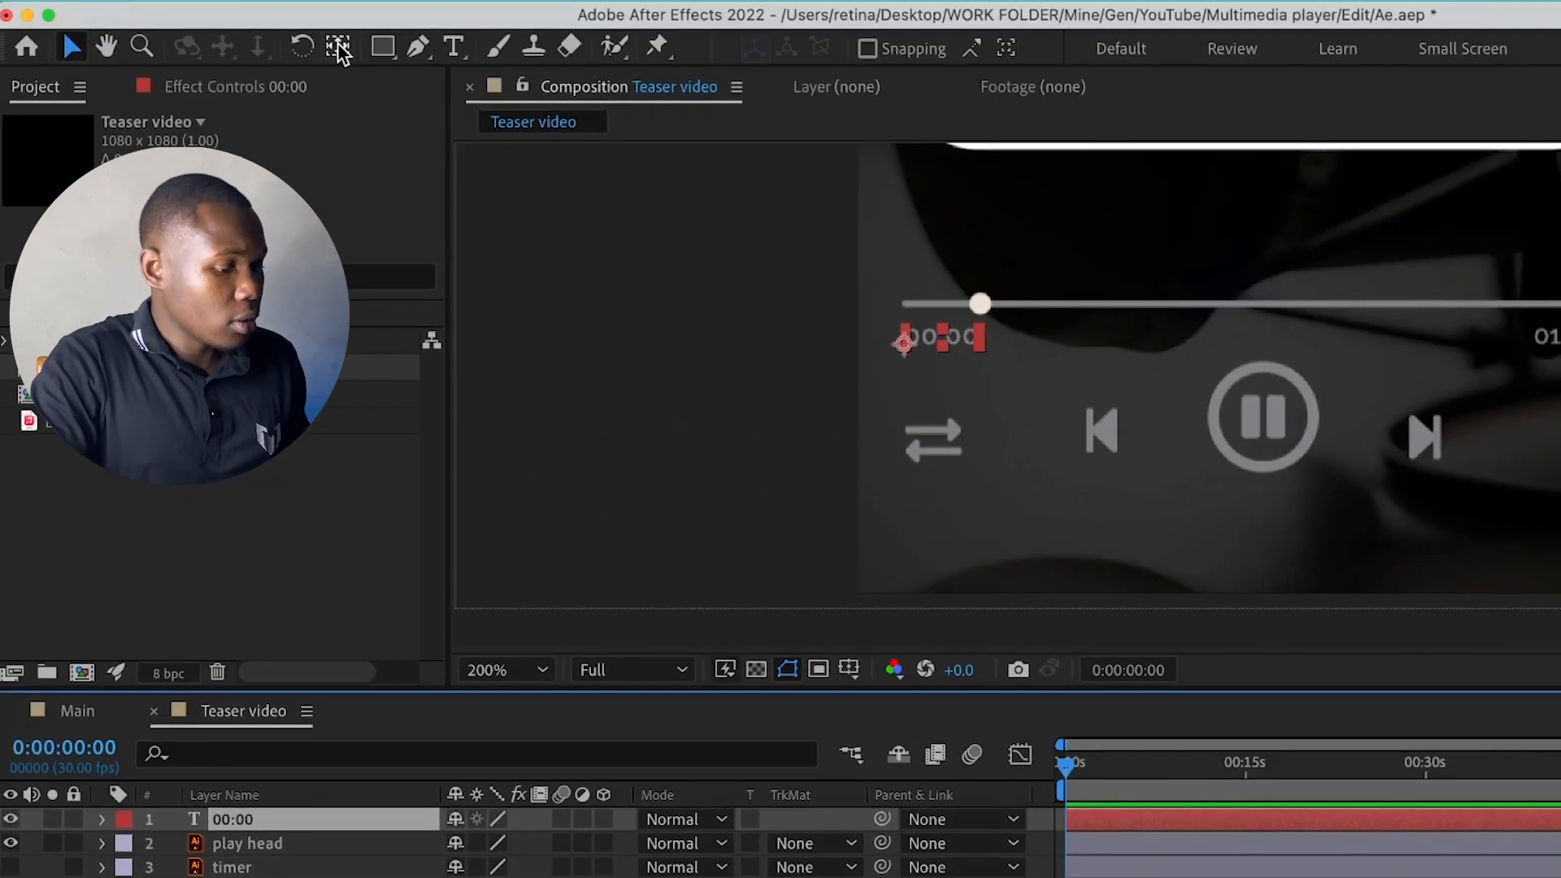
{"action": "double_click", "coordinate": [338, 46], "text": "super"}
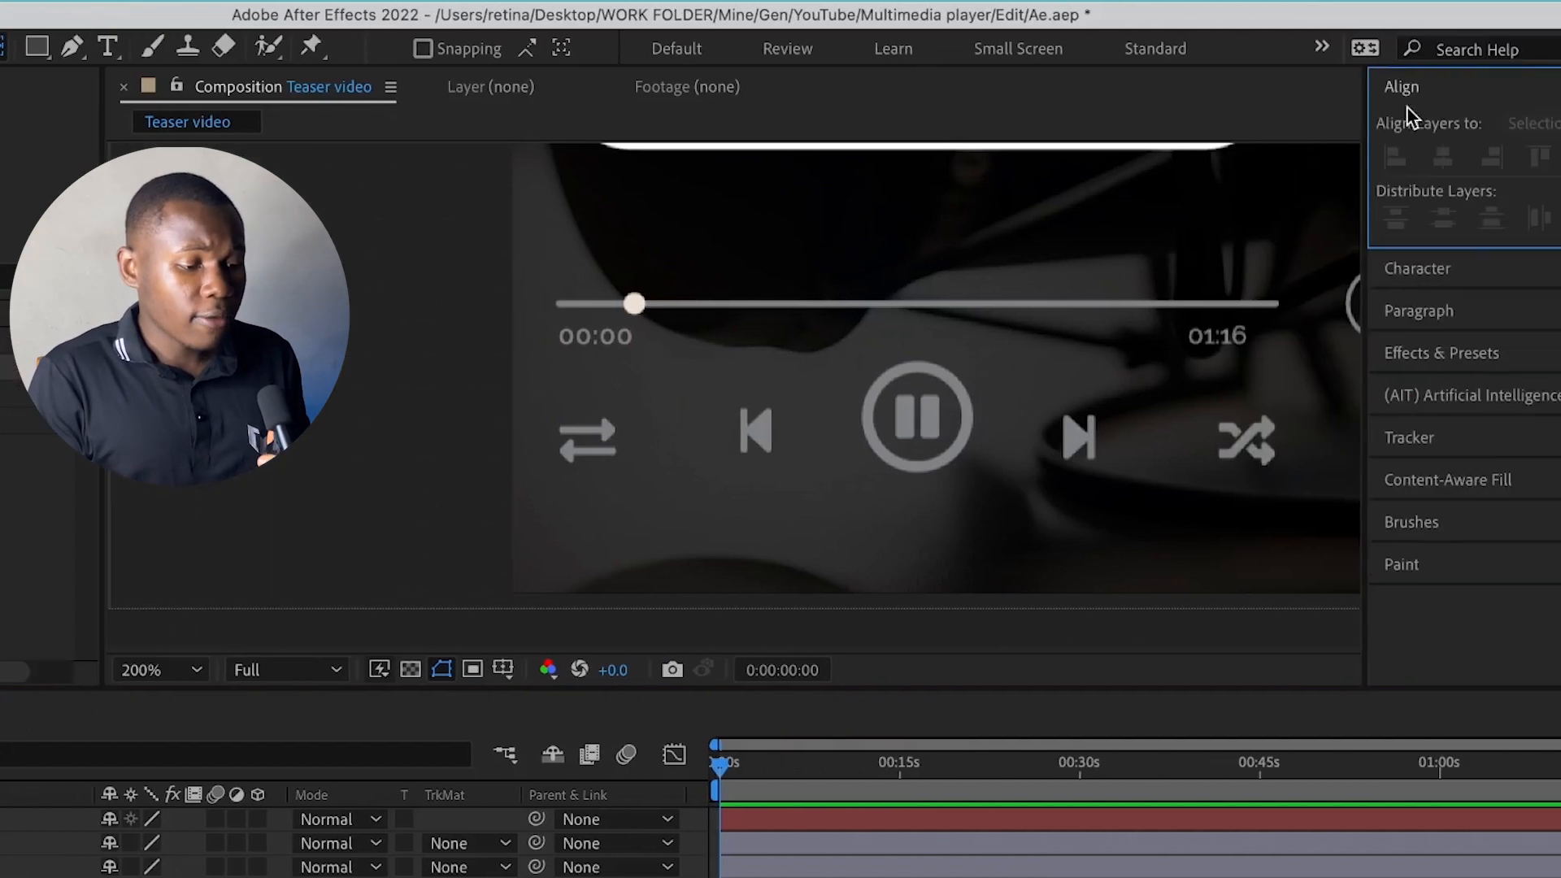
Find the Slider Control effect with the search "slider c" and apply it to the 00:00 text layer
{"action": "left_click", "coordinate": [1299, 88]}
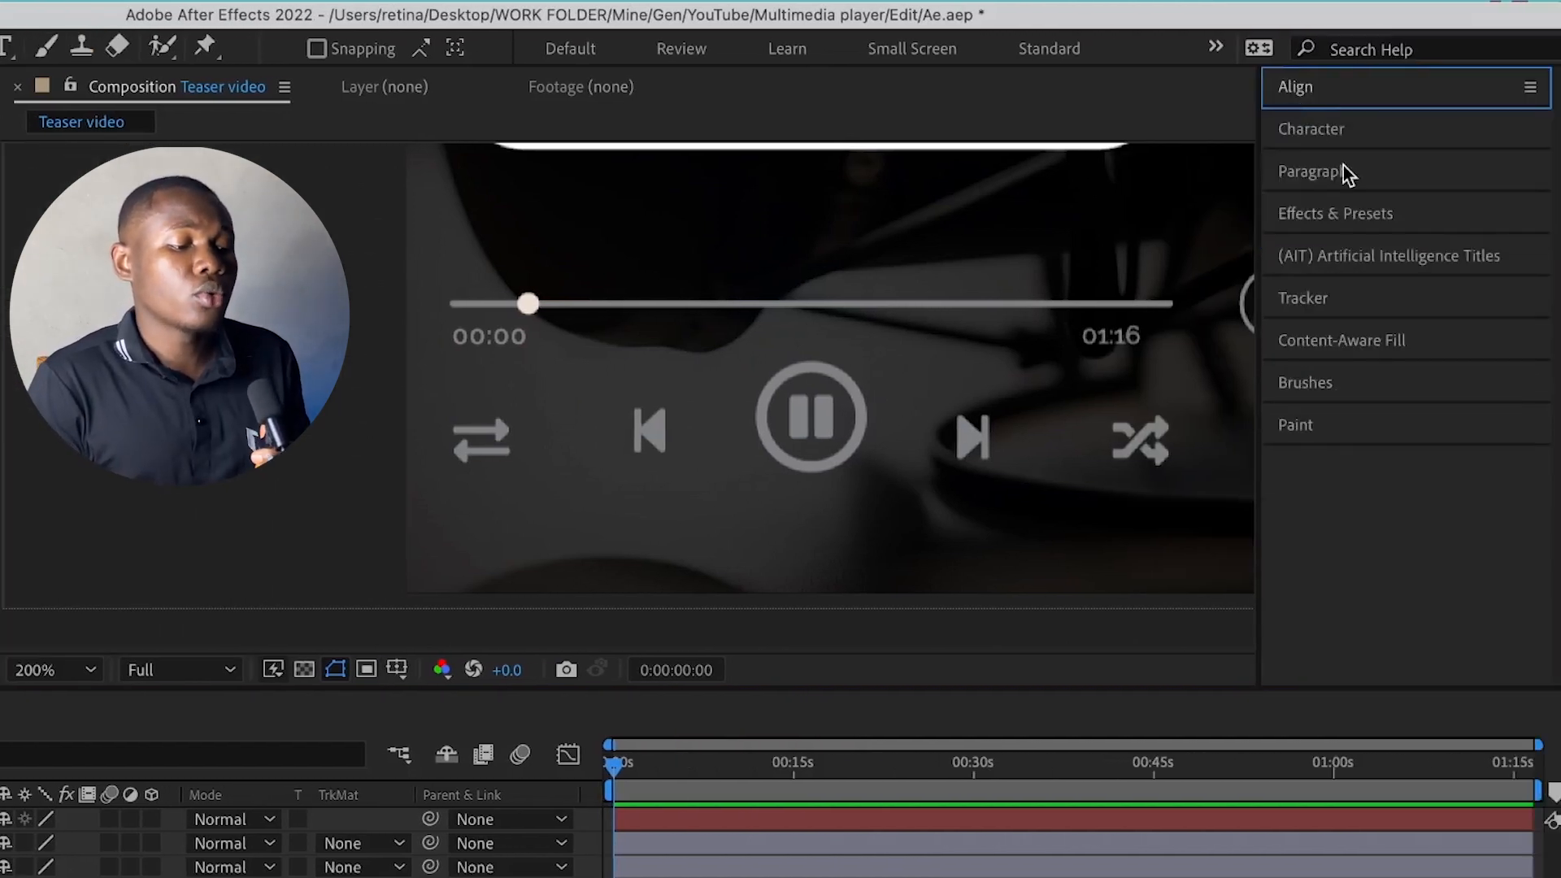
{"action": "left_click", "coordinate": [1357, 213]}
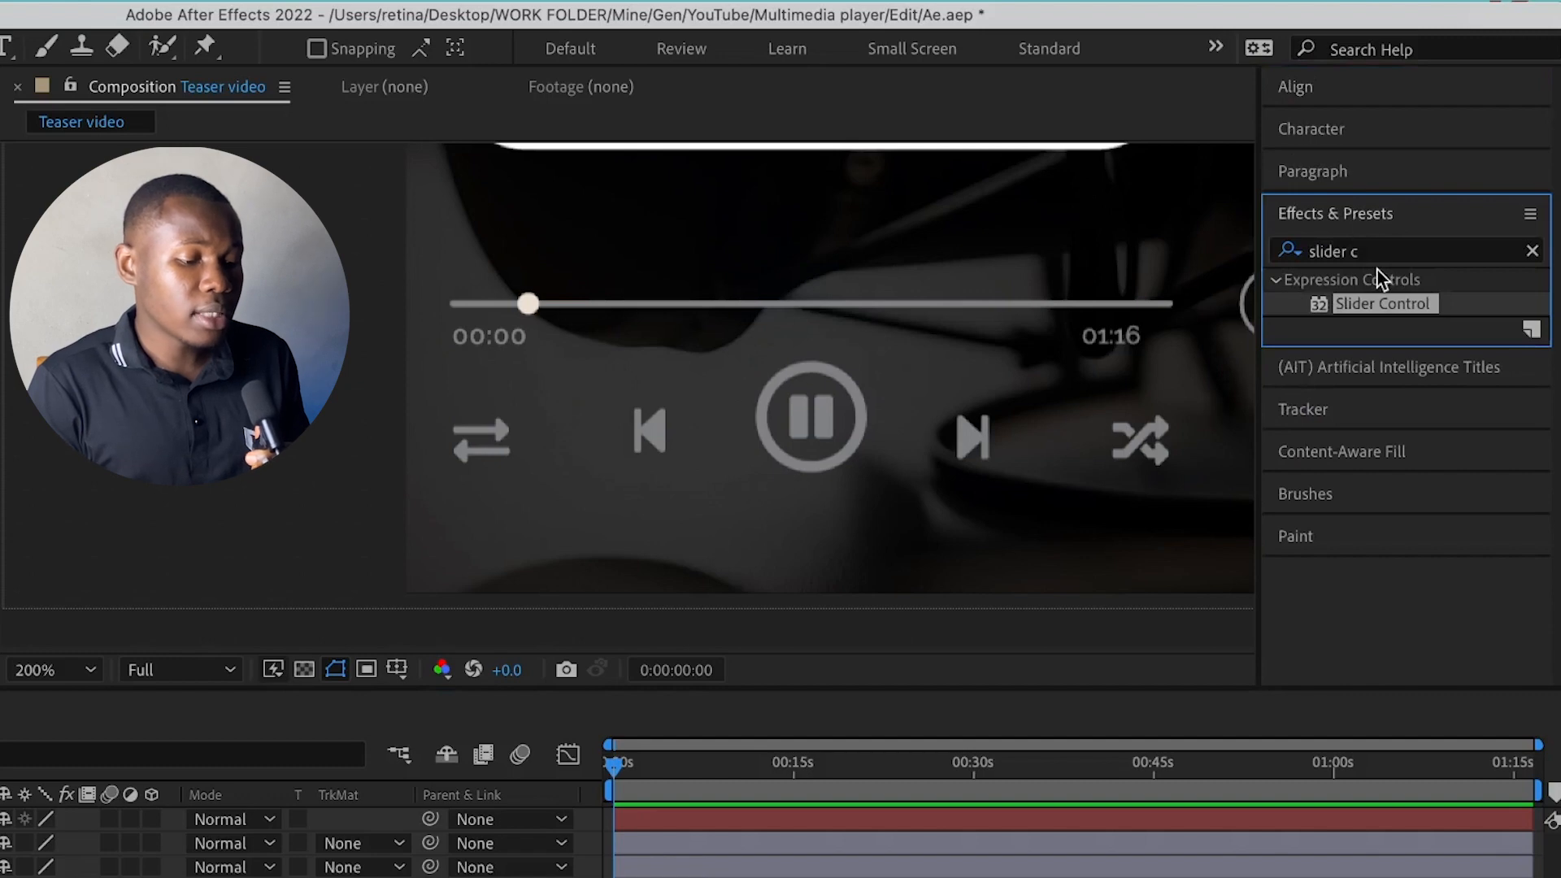
{"action": "left_click_drag", "start_coordinate": [1162, 456], "coordinate": [691, 829]}
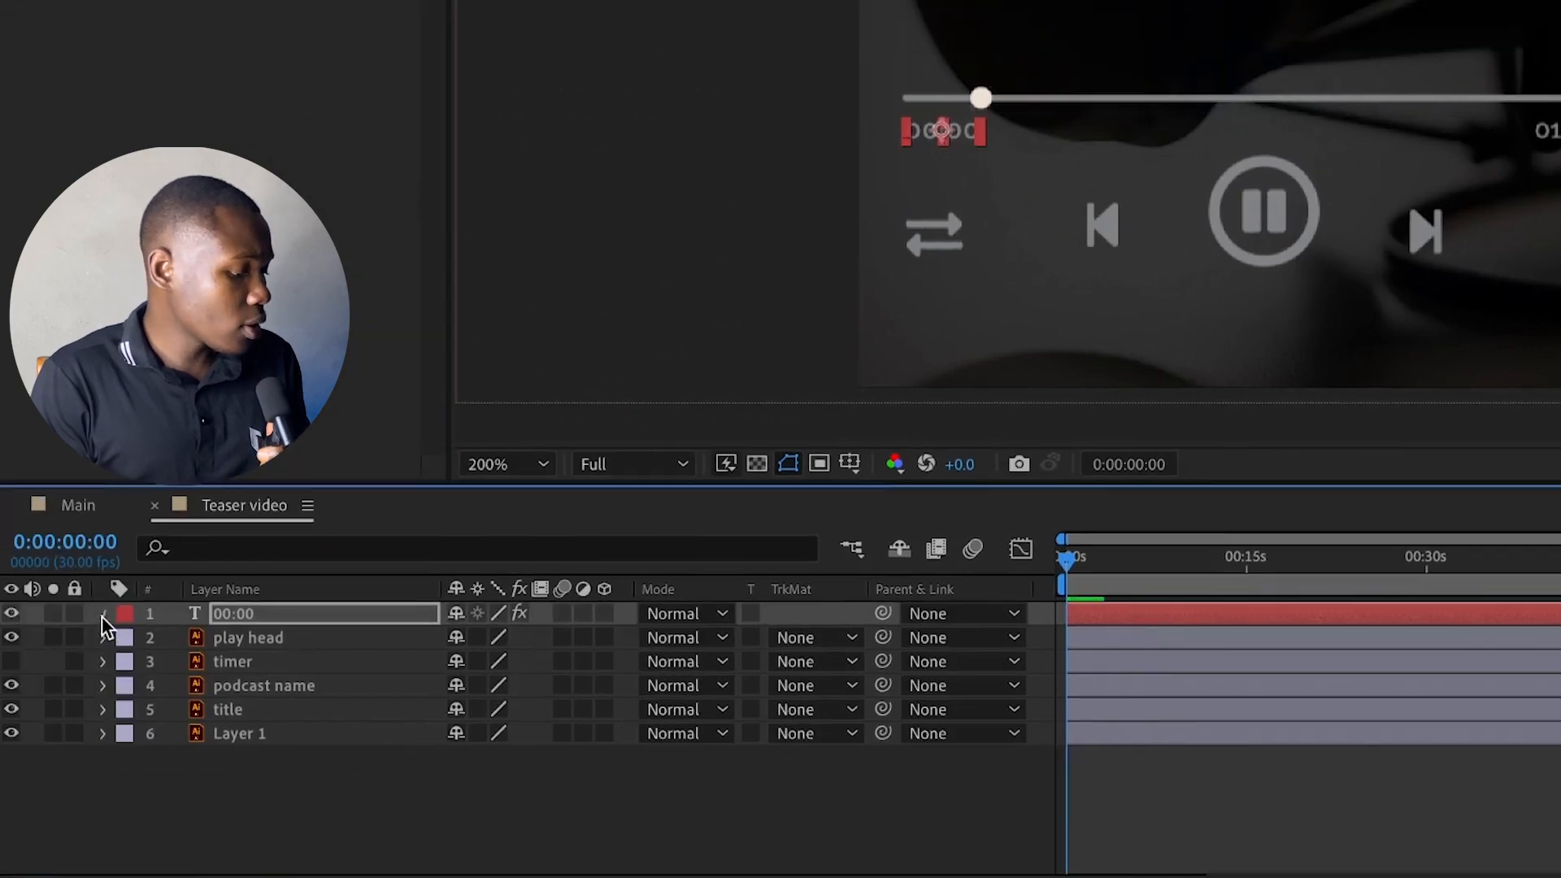
Add the pasted minutes-and-seconds expression, driven by the Slider Control, to the 00:00 layer's Source Text
{"action": "left_click", "coordinate": [103, 614]}
{"action": "left_click", "coordinate": [129, 639]}
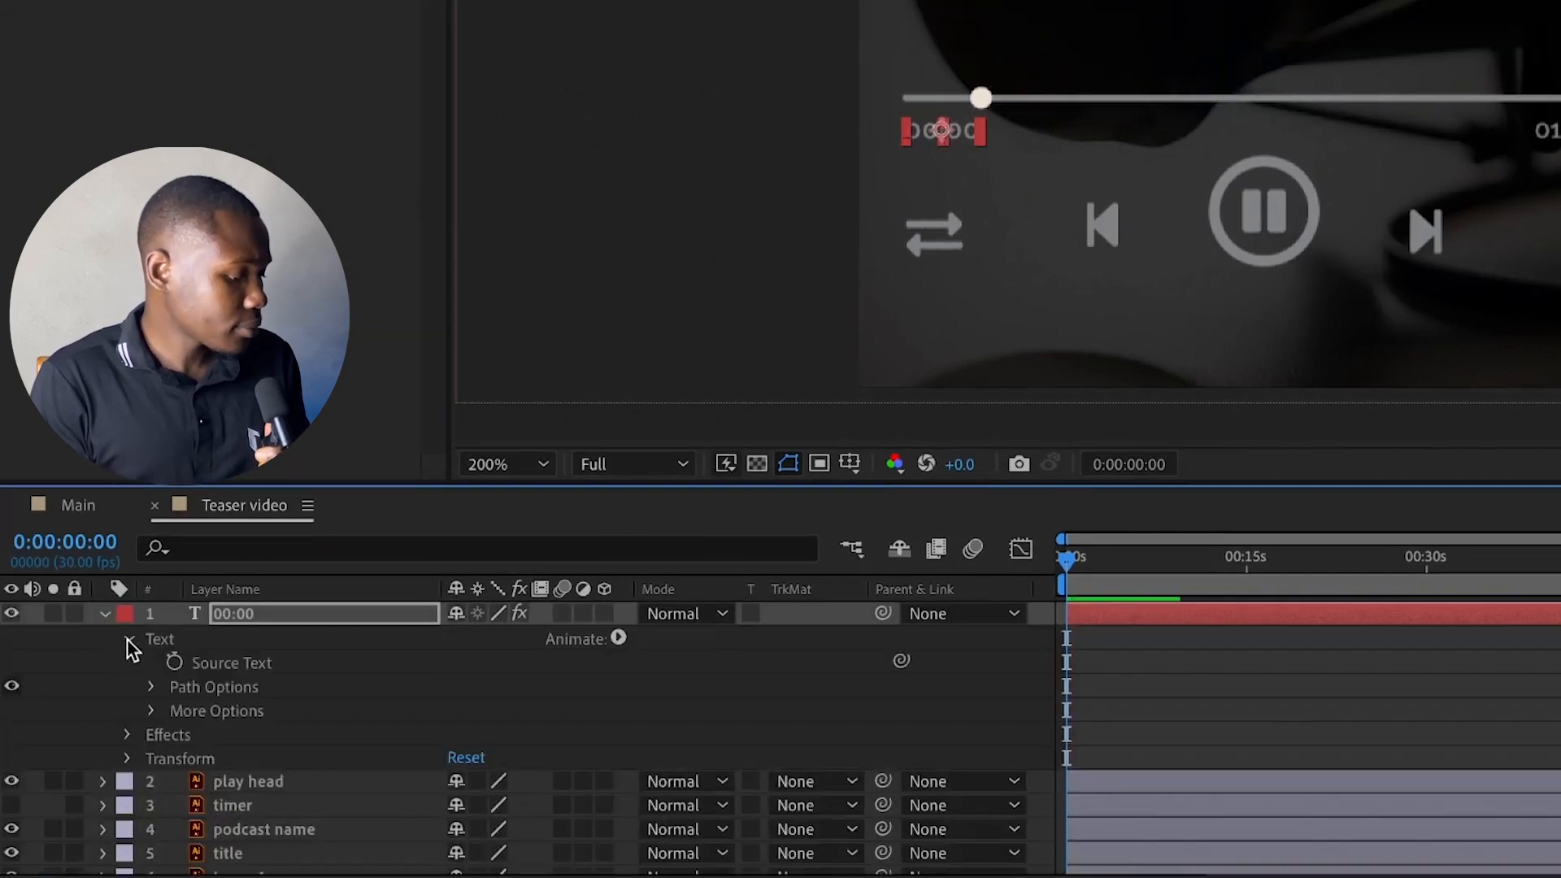
{"action": "left_click", "coordinate": [173, 663], "text": "alt"}
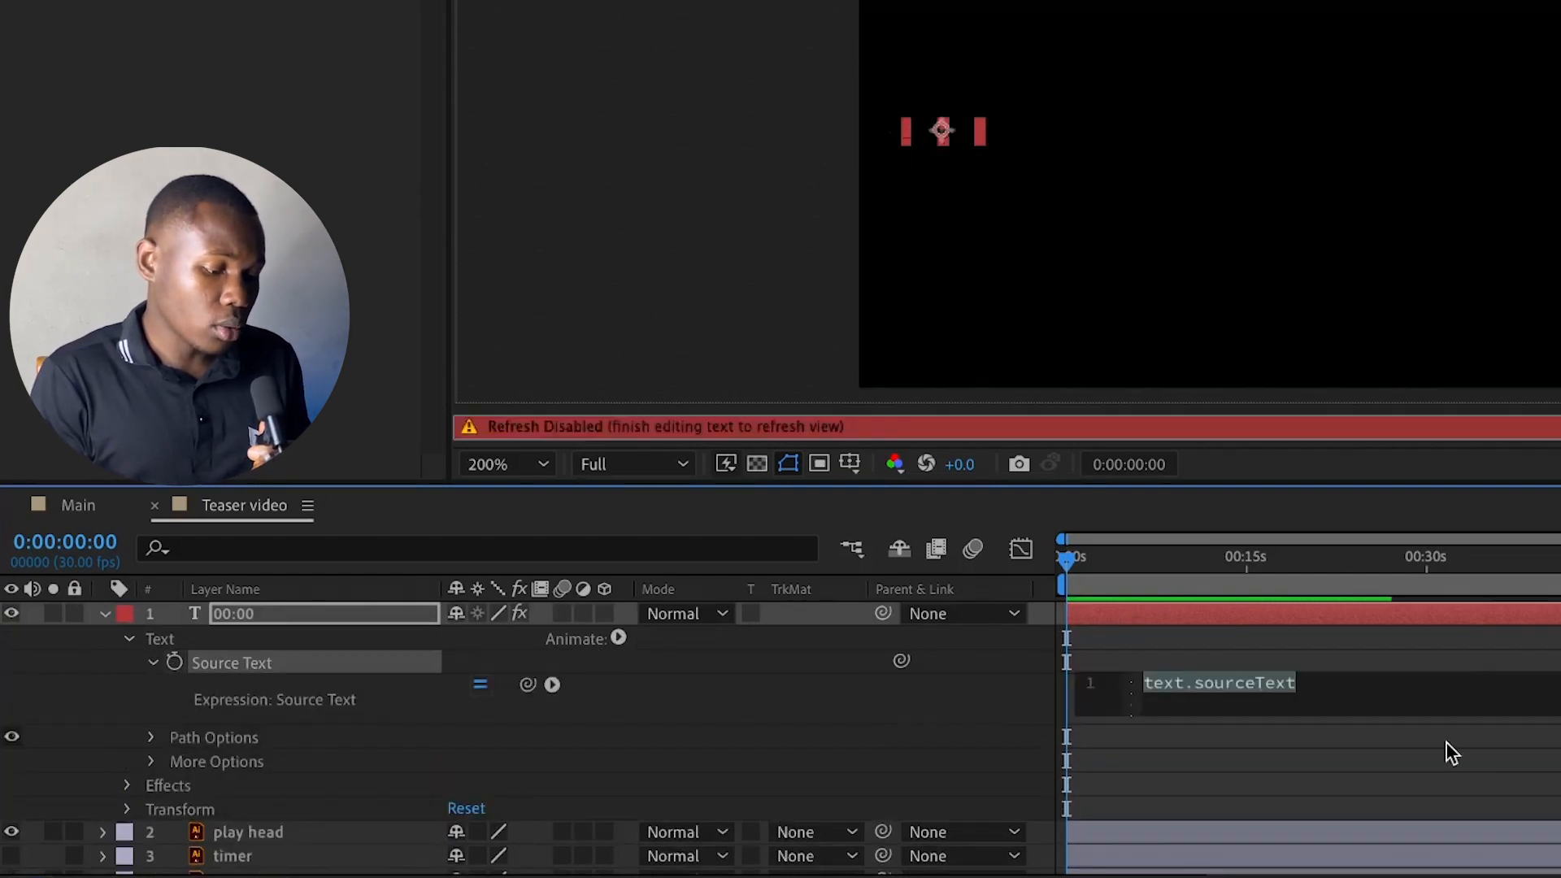
{"action": "type", "text": "addZero(min) + \":\" + addZero(sec)"}
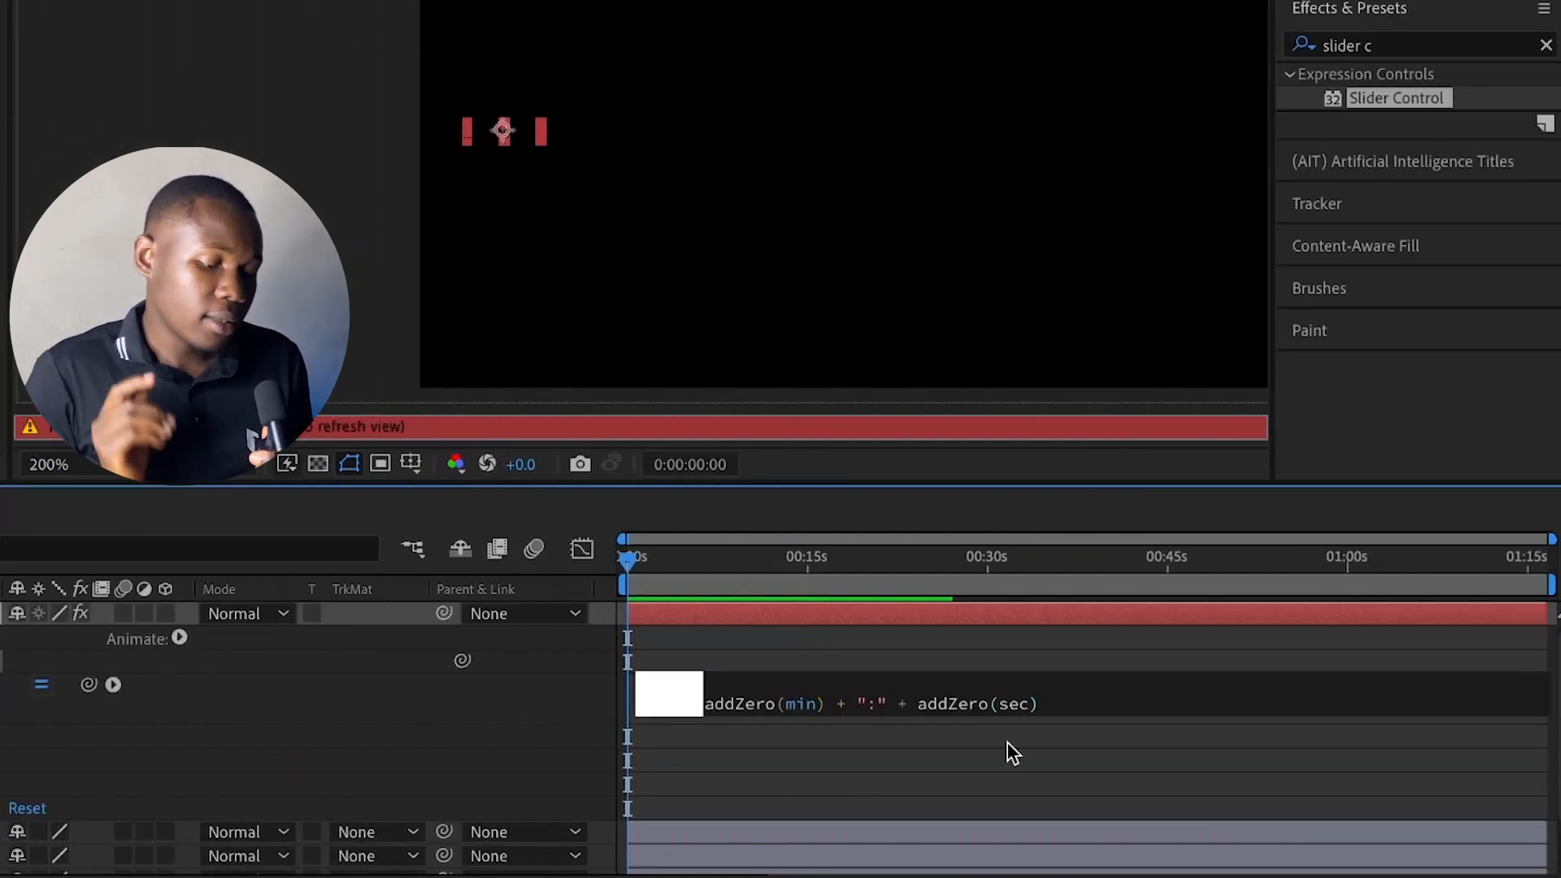
{"action": "left_click", "coordinate": [897, 756]}
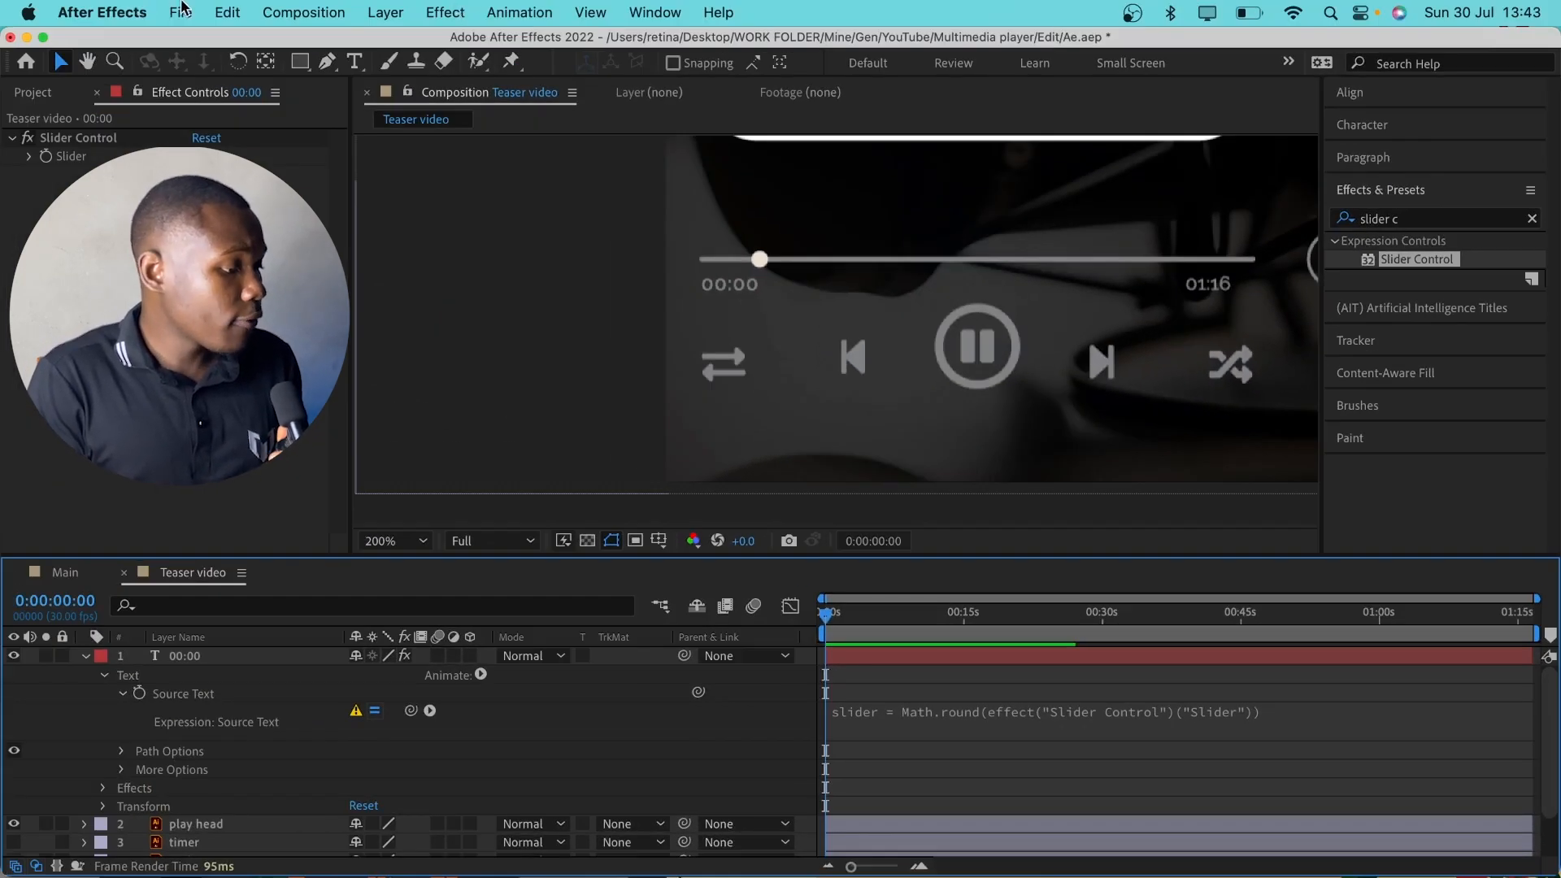
Set the project's Expressions Engine to Legacy ExtendScript
{"action": "left_click", "coordinate": [181, 11]}
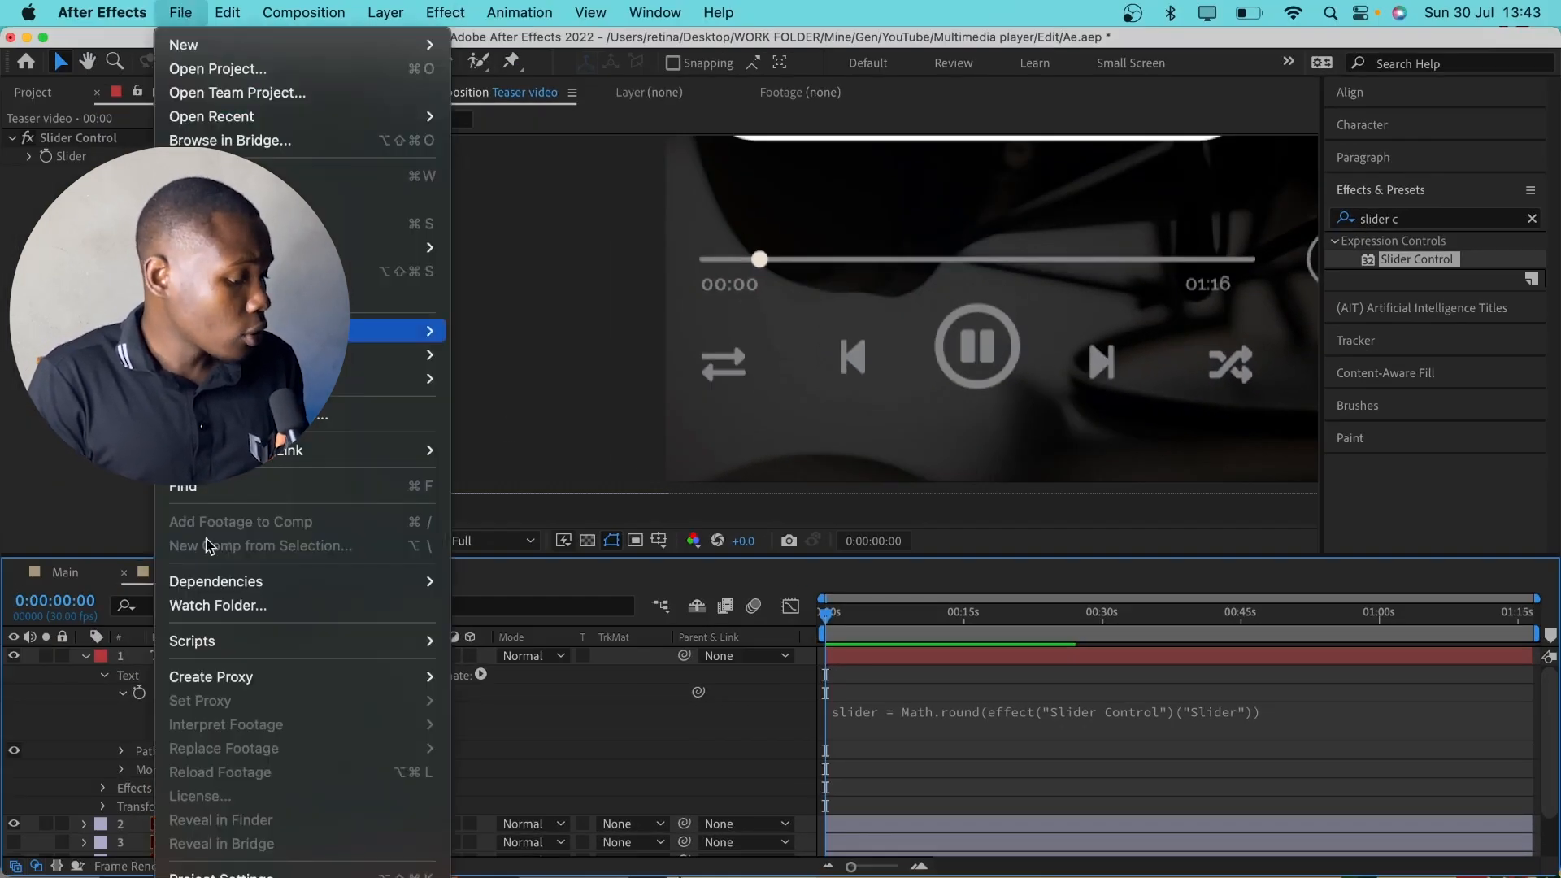
{"action": "left_click", "coordinate": [220, 873]}
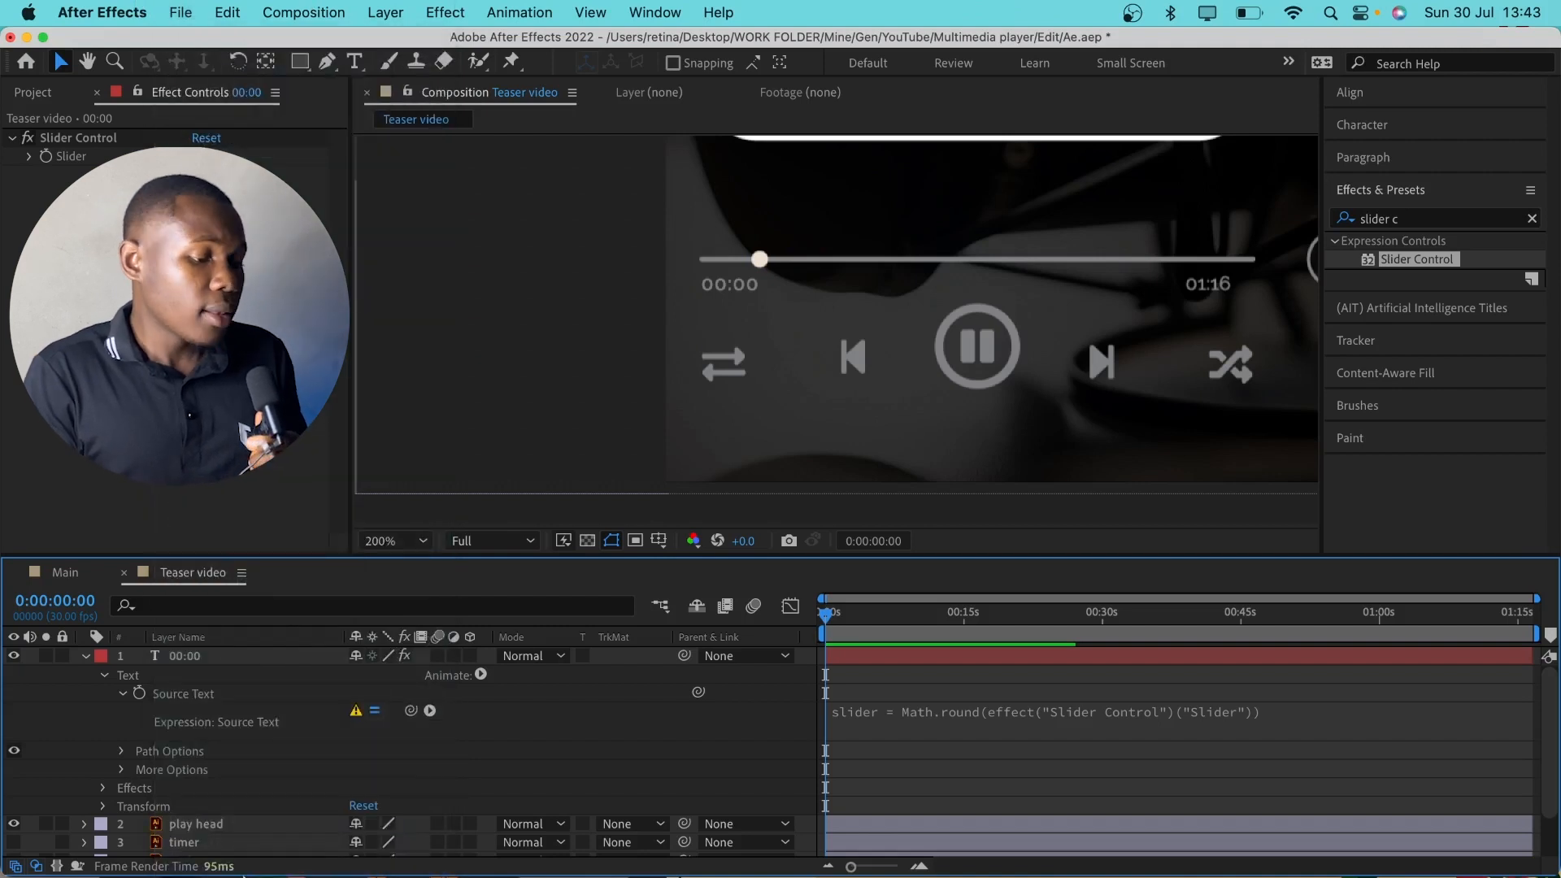
{"action": "left_click", "coordinate": [964, 252]}
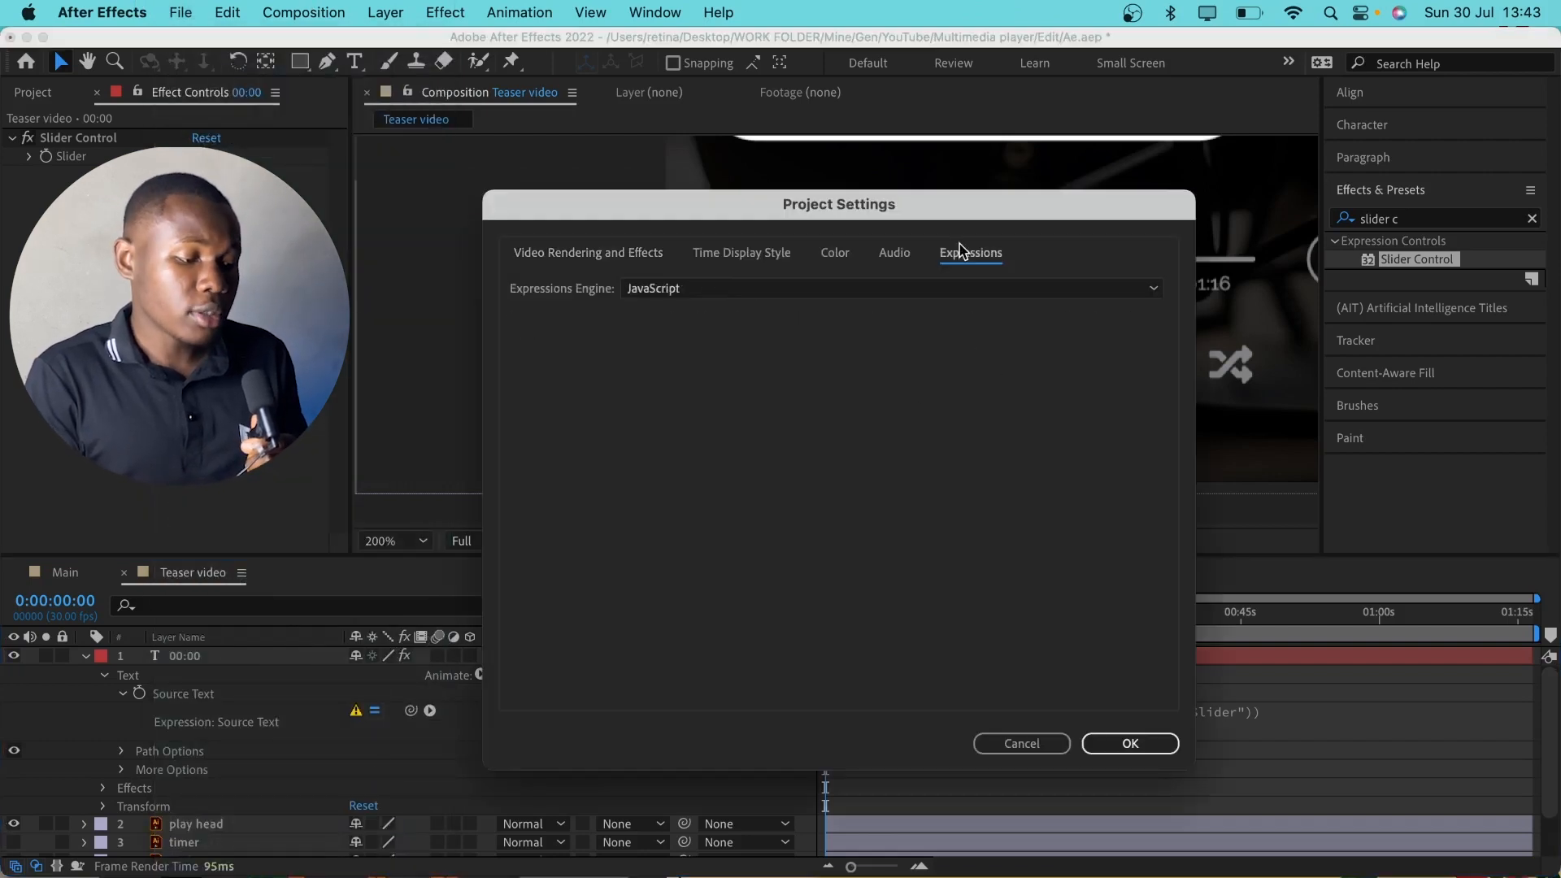
{"action": "left_click", "coordinate": [779, 289]}
{"action": "left_click", "coordinate": [756, 312]}
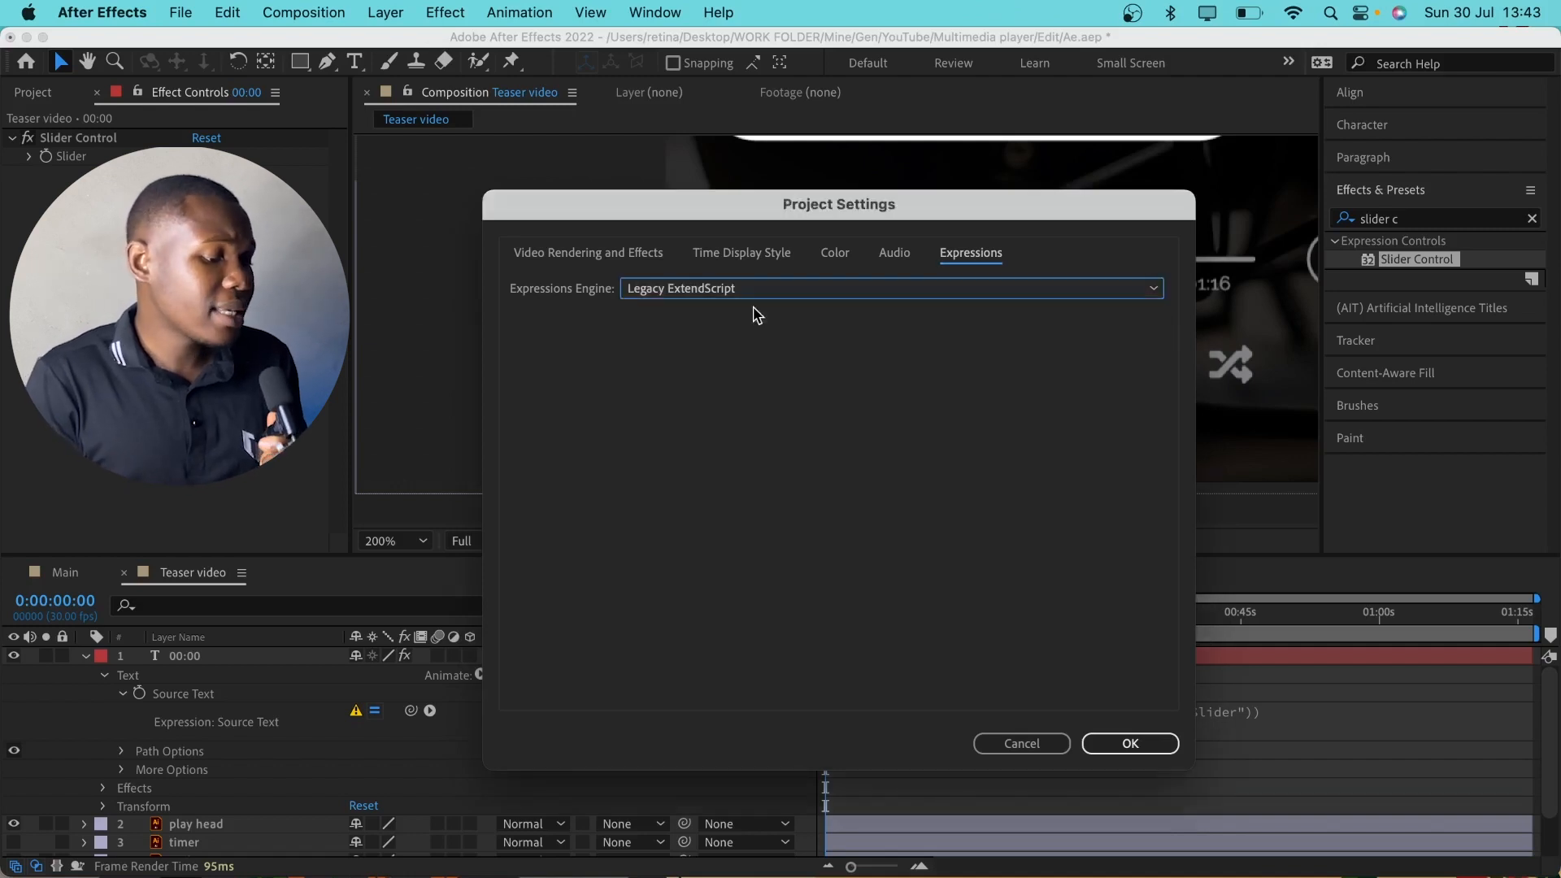
{"action": "key", "text": "Return"}
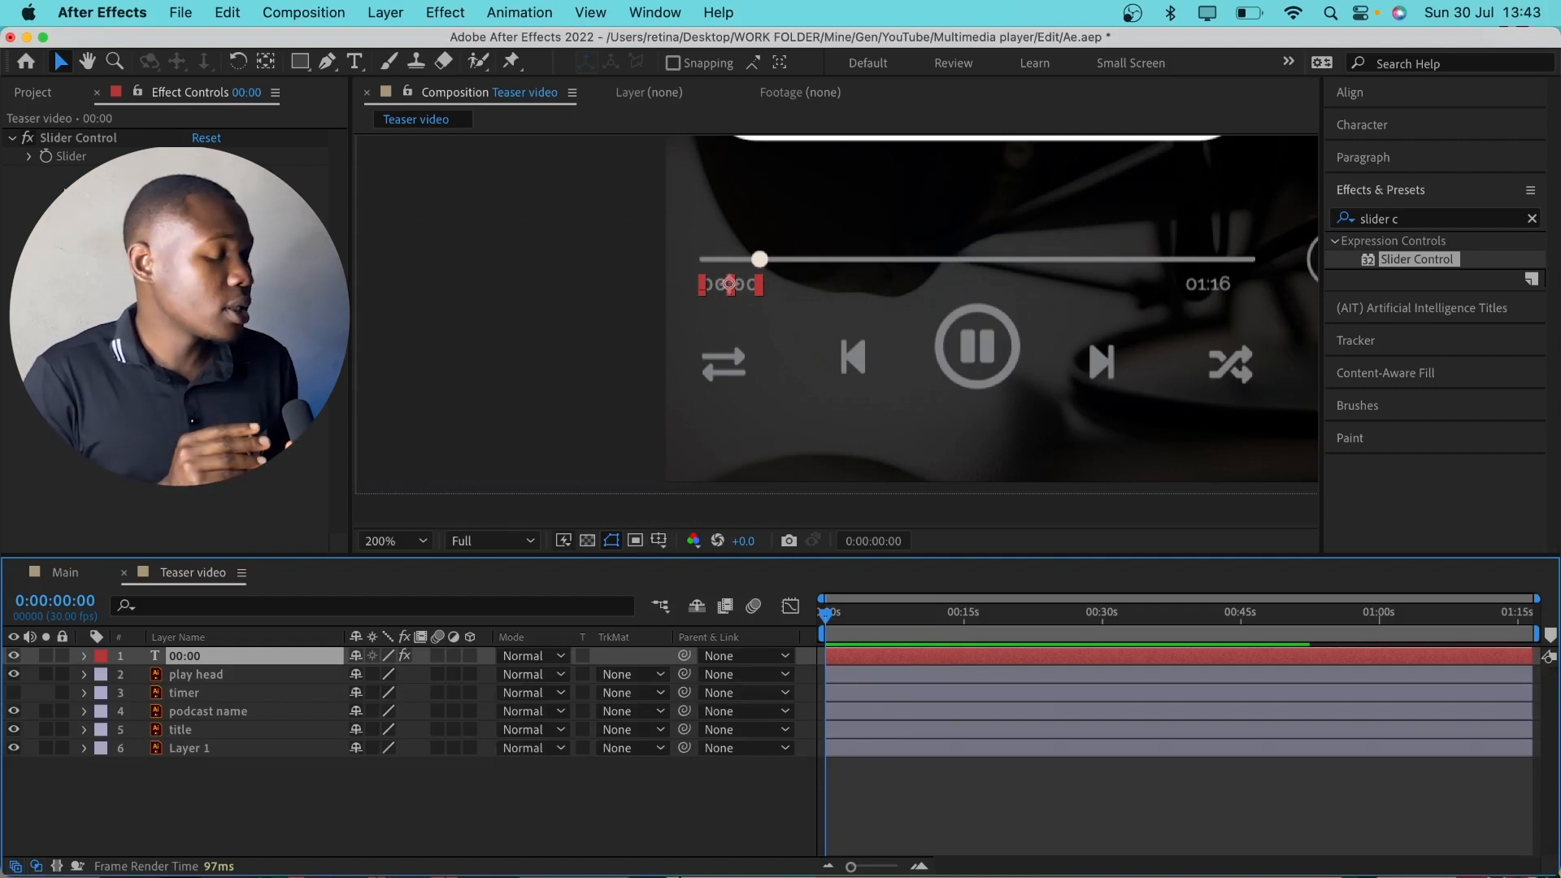
Test the timer text by varying the 00:00 layer's Slider value, ending at 76
{"action": "left_click", "coordinate": [524, 289]}
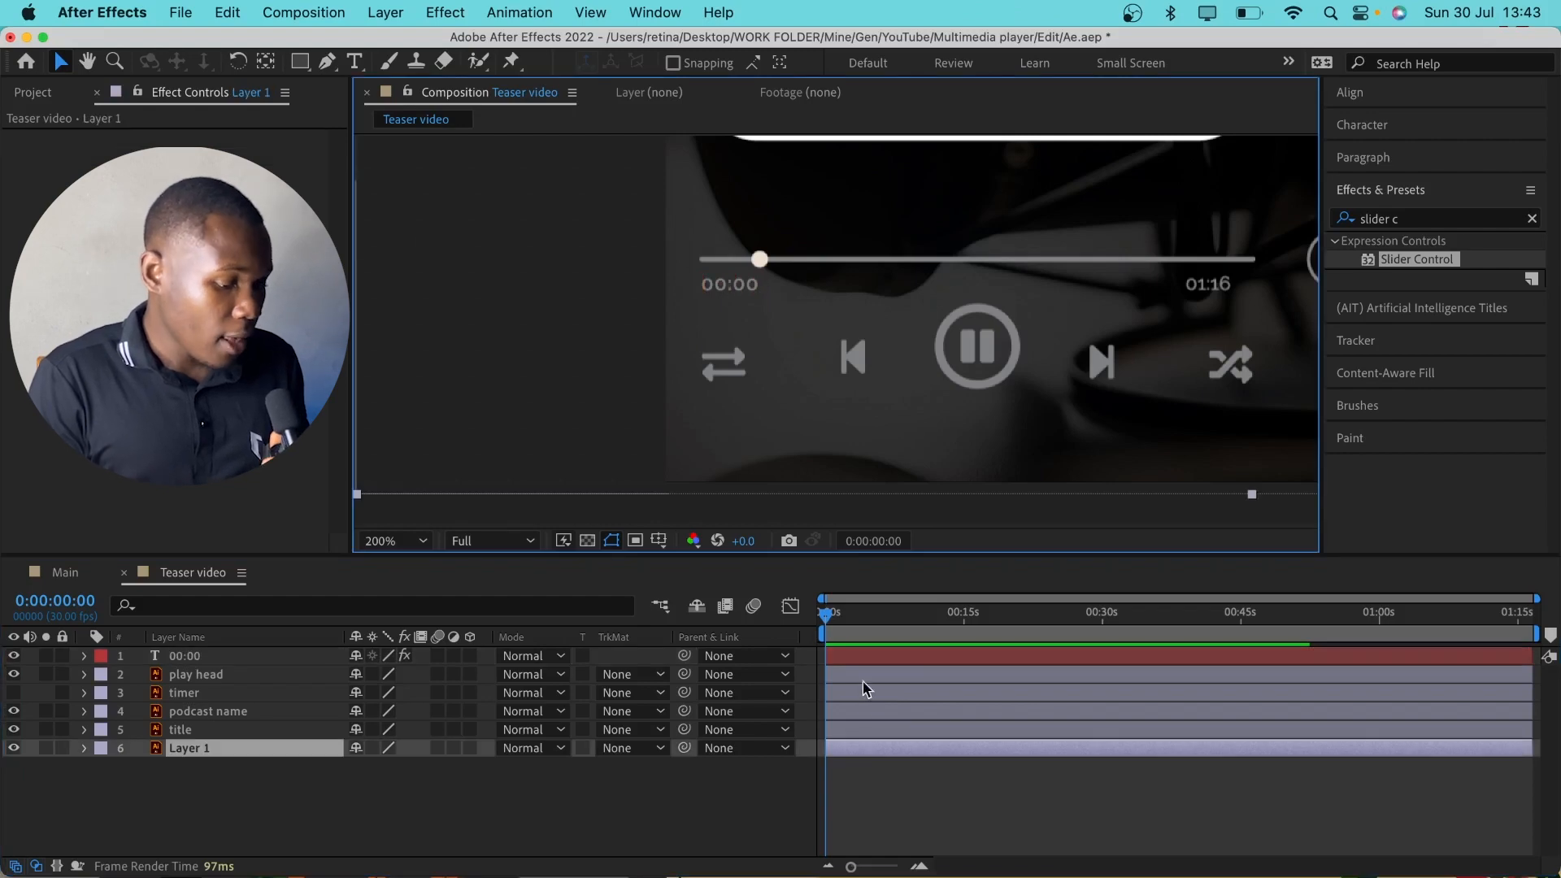
{"action": "left_click", "coordinate": [867, 660]}
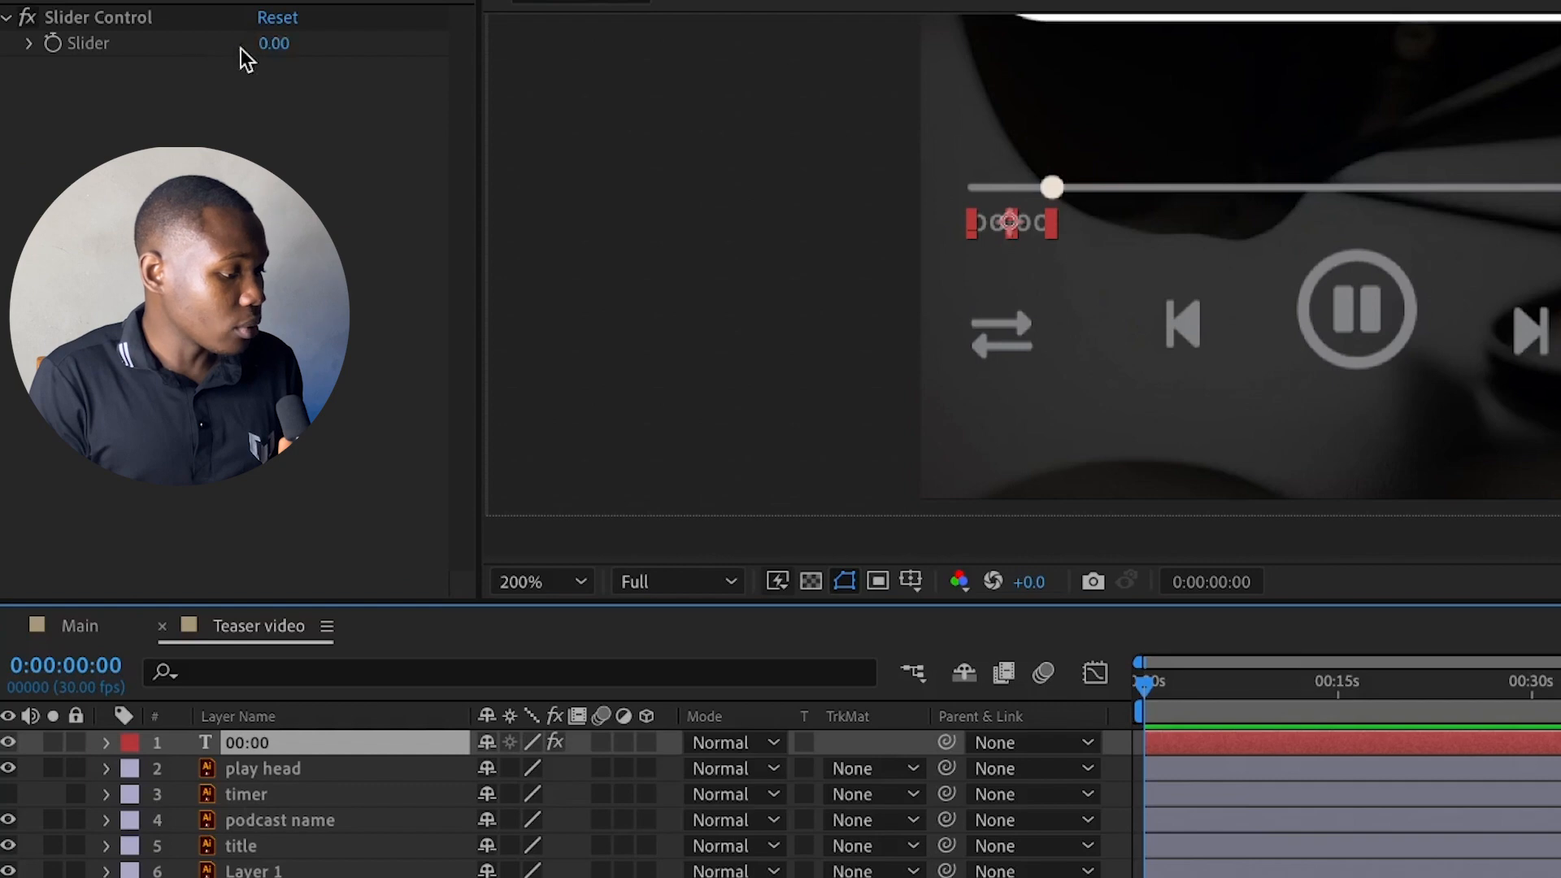
{"action": "left_click_drag", "start_coordinate": [336, 47], "coordinate": [338, 47]}
{"action": "left_click", "coordinate": [734, 236]}
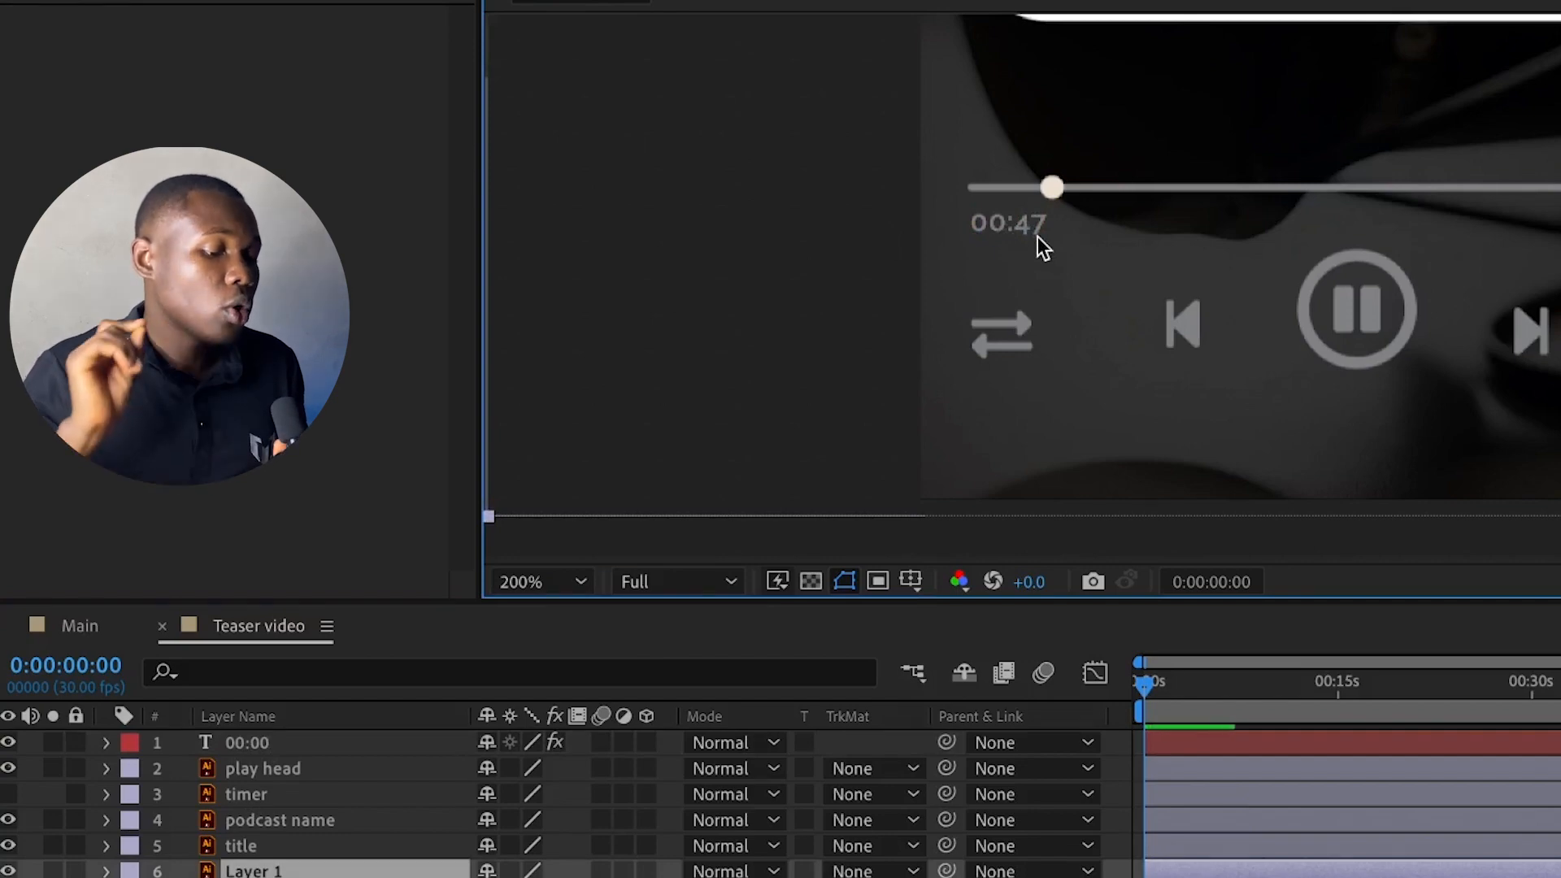
{"action": "left_click", "coordinate": [1008, 223]}
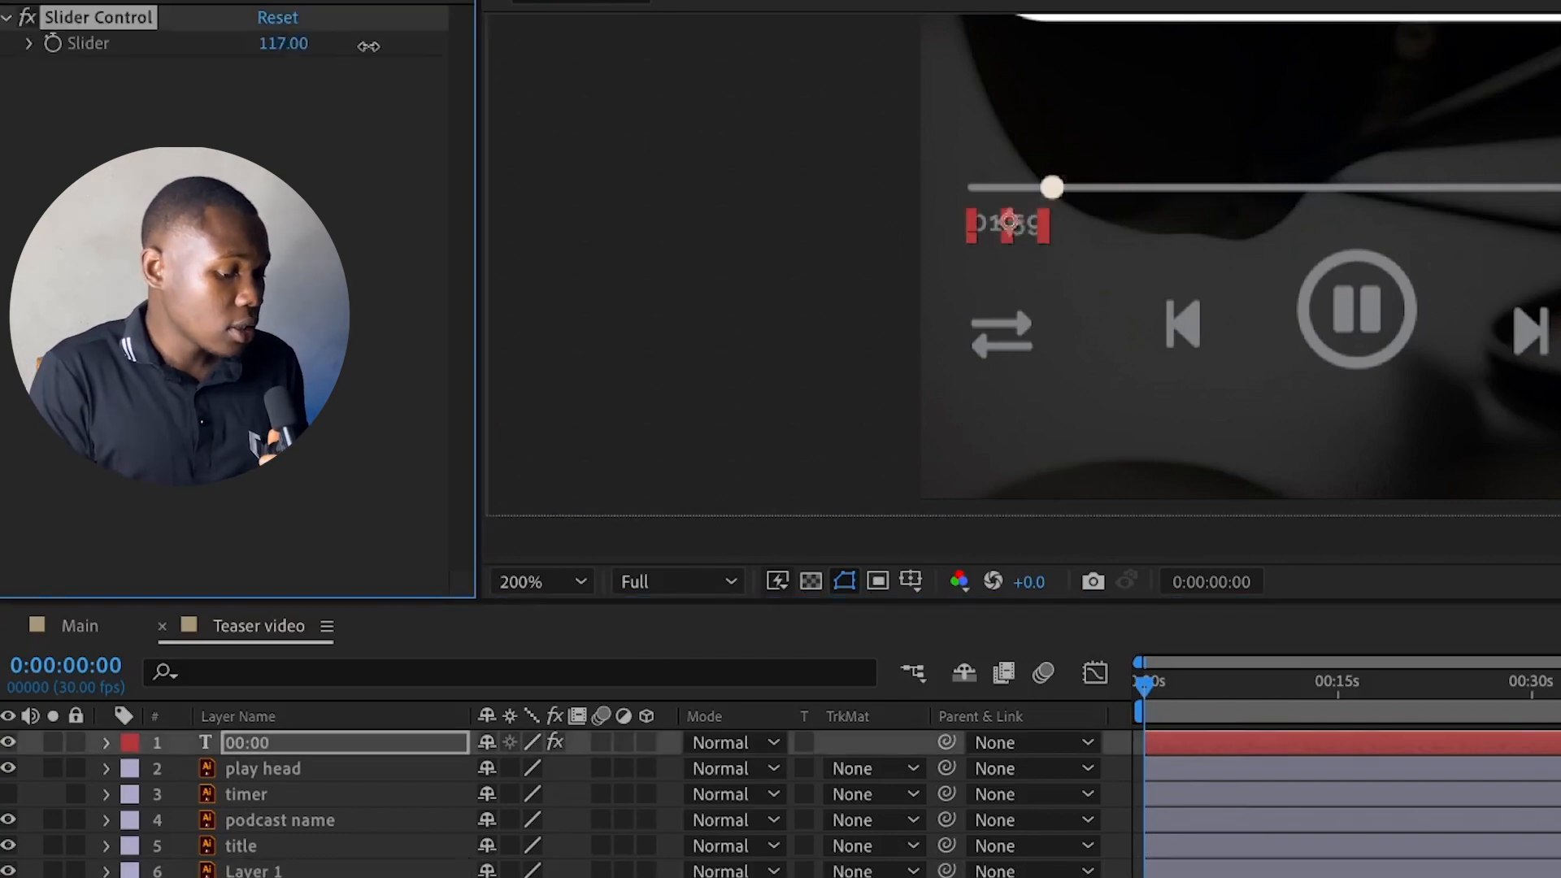
{"action": "left_click_drag", "start_coordinate": [354, 46], "coordinate": [338, 47]}
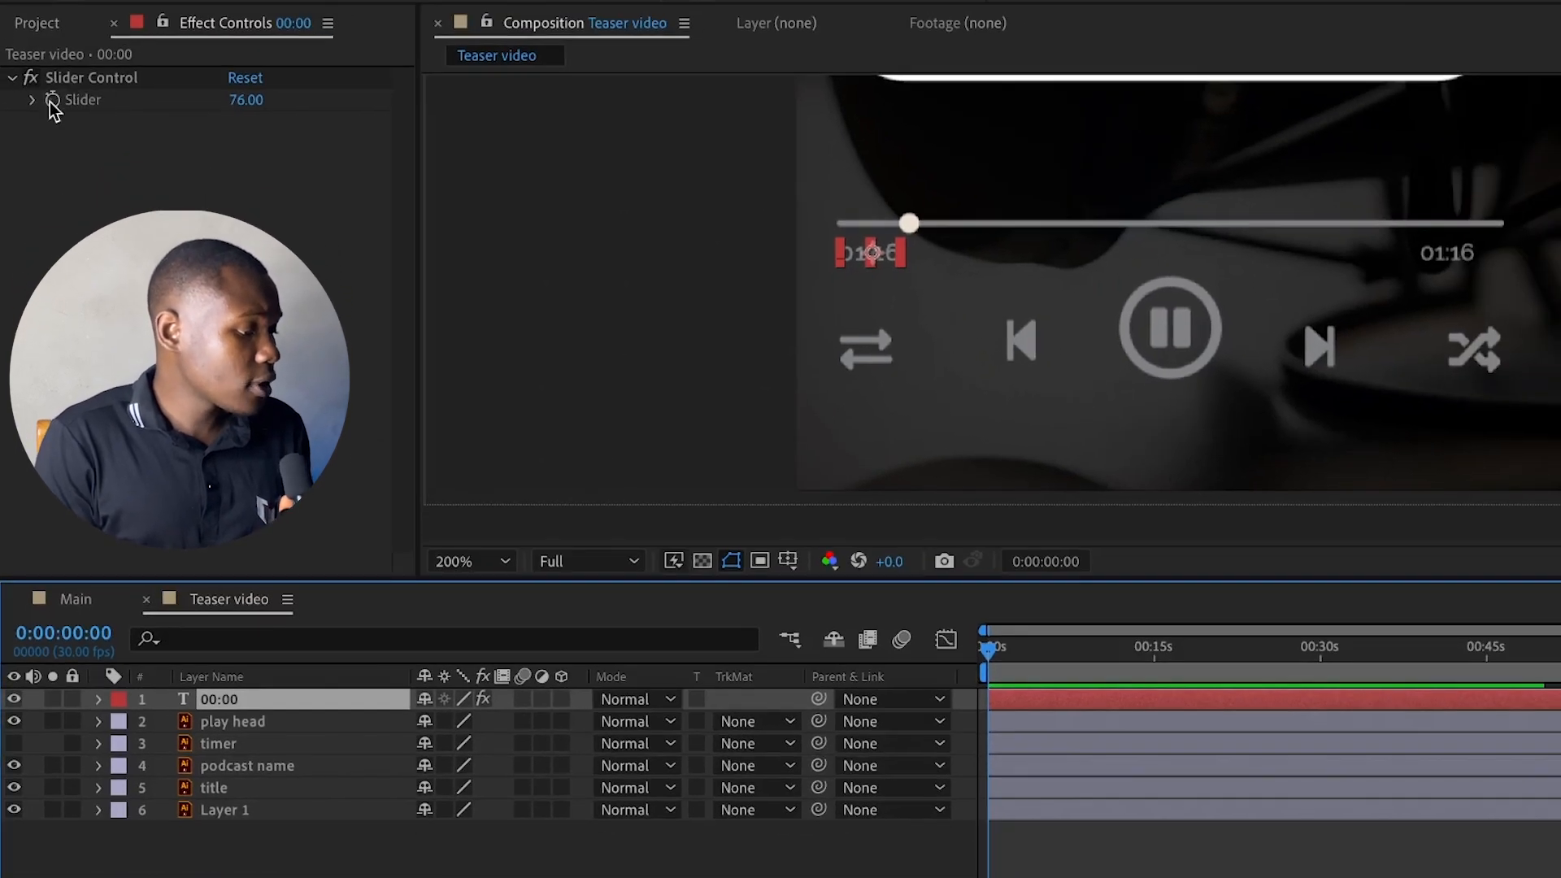
Enable Slider keyframing on the 00:00 layer at 0:00:00:00 and add another 76 keyframe at 0:01:16:19
{"action": "left_click", "coordinate": [51, 103]}
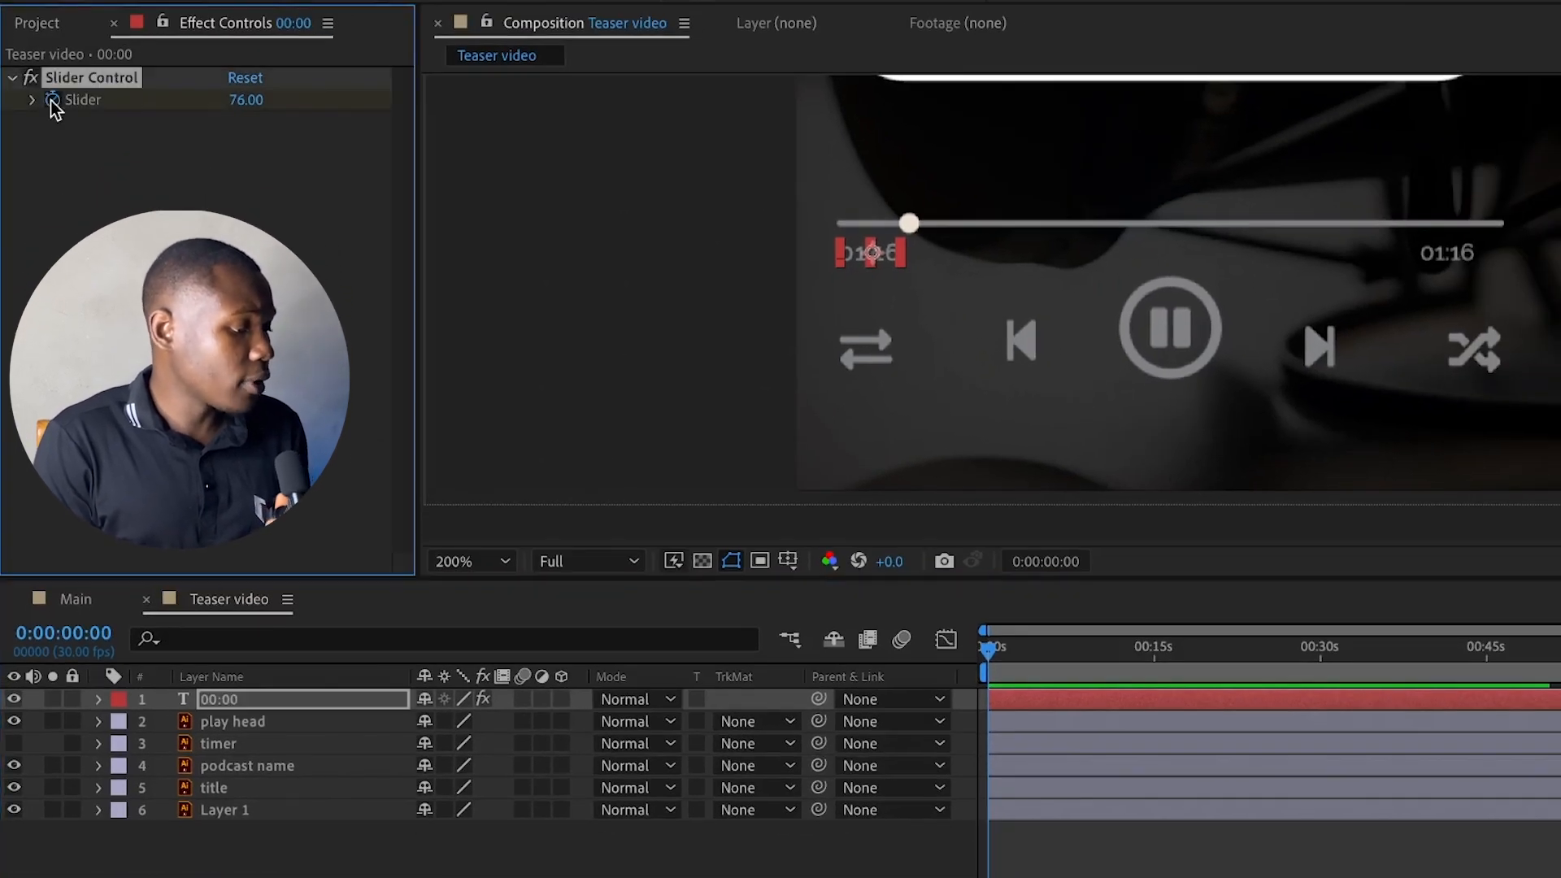
{"action": "left_click", "coordinate": [1009, 703]}
{"action": "key", "text": "e"}
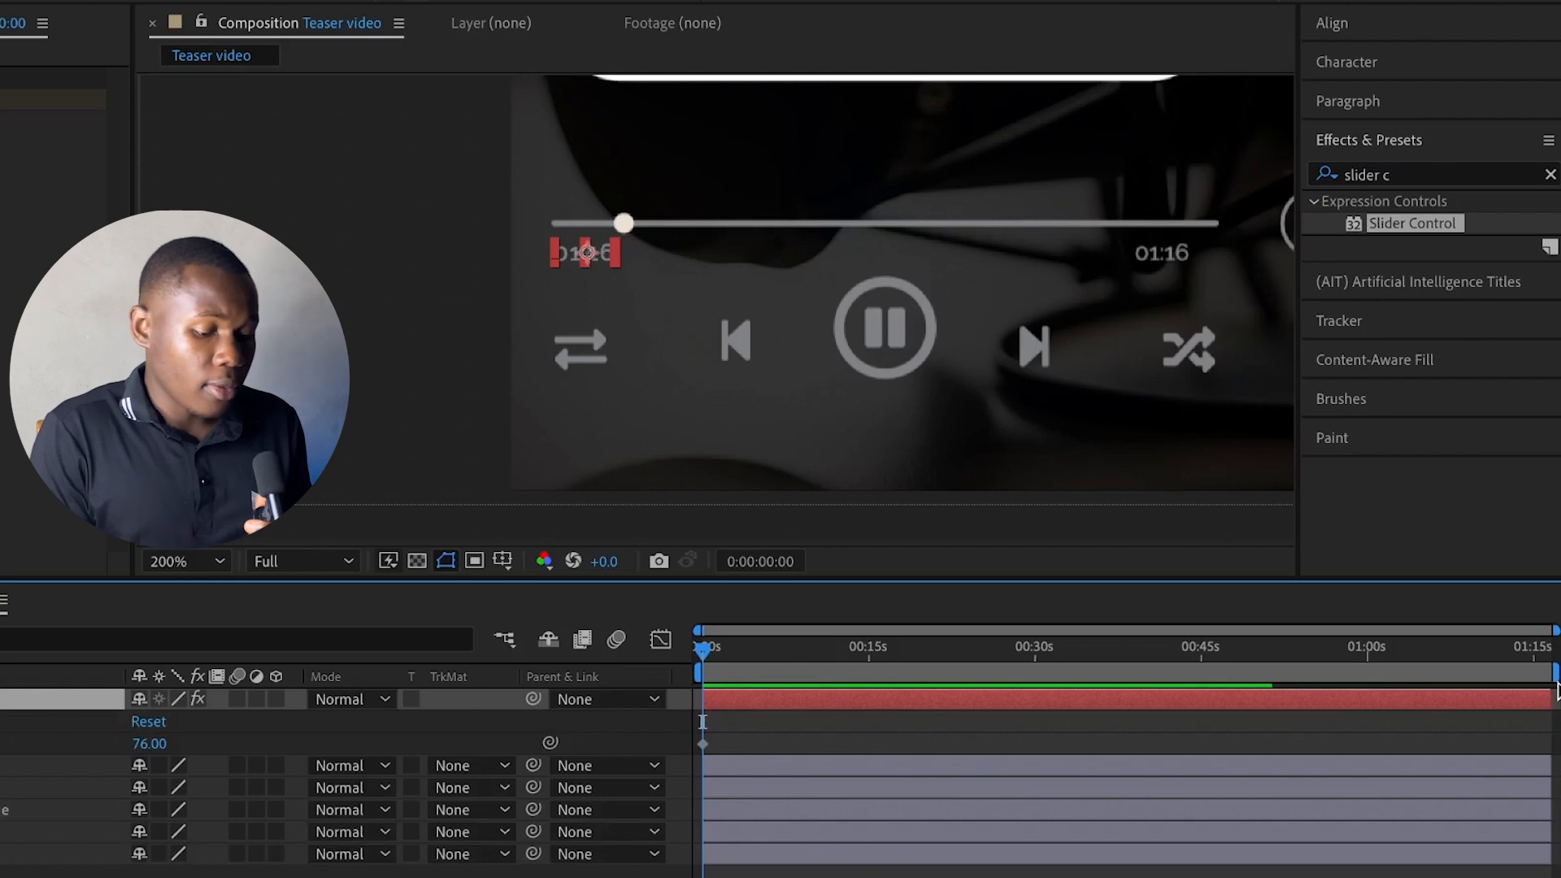
{"action": "left_click", "coordinate": [1541, 648]}
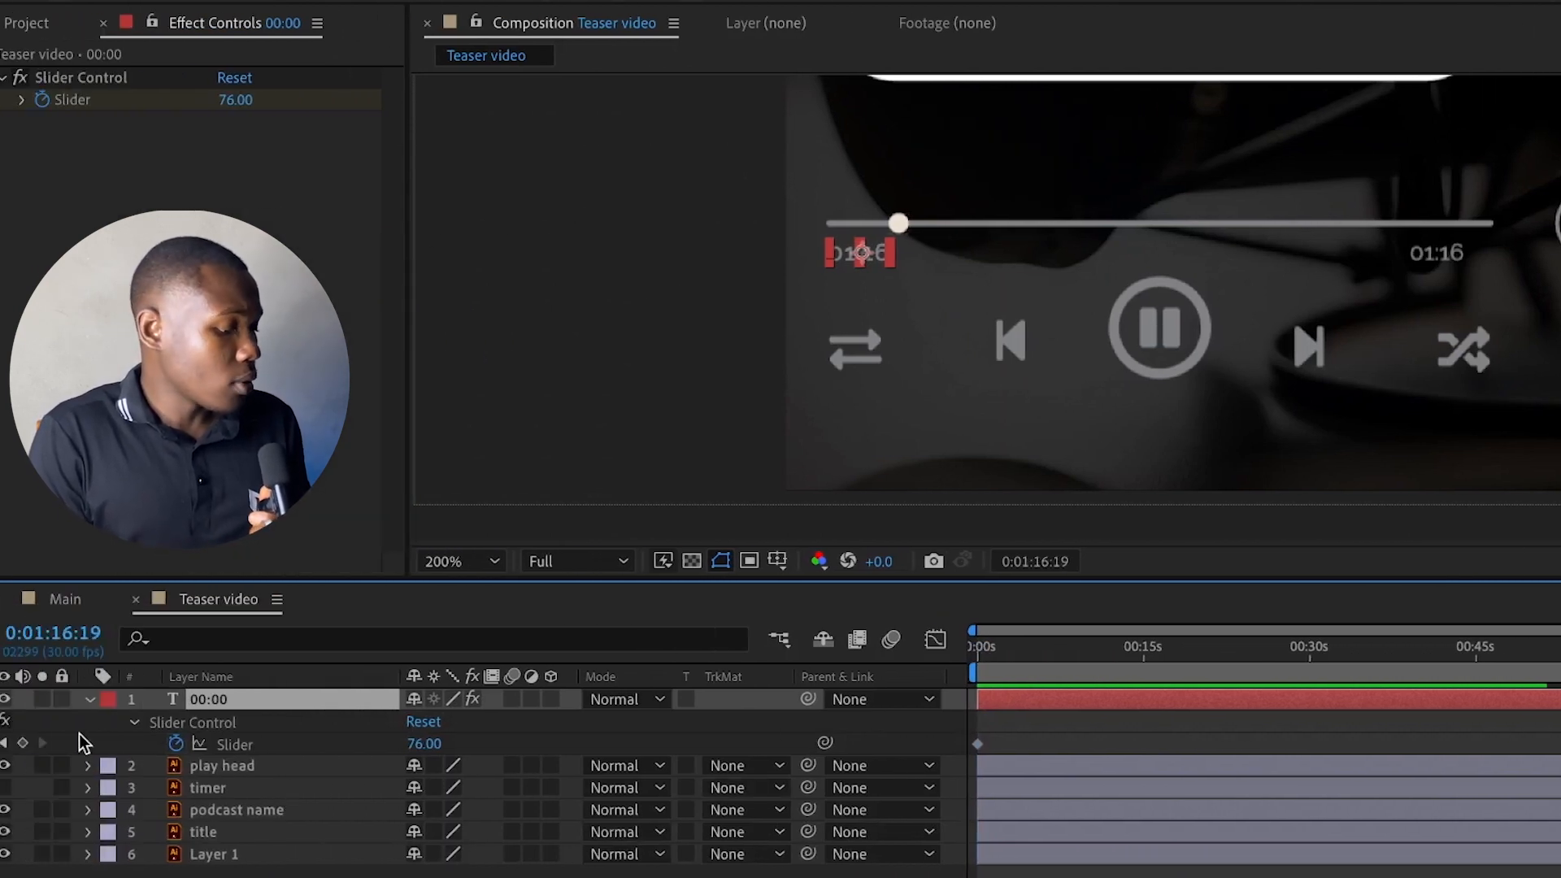
{"action": "left_click", "coordinate": [23, 743]}
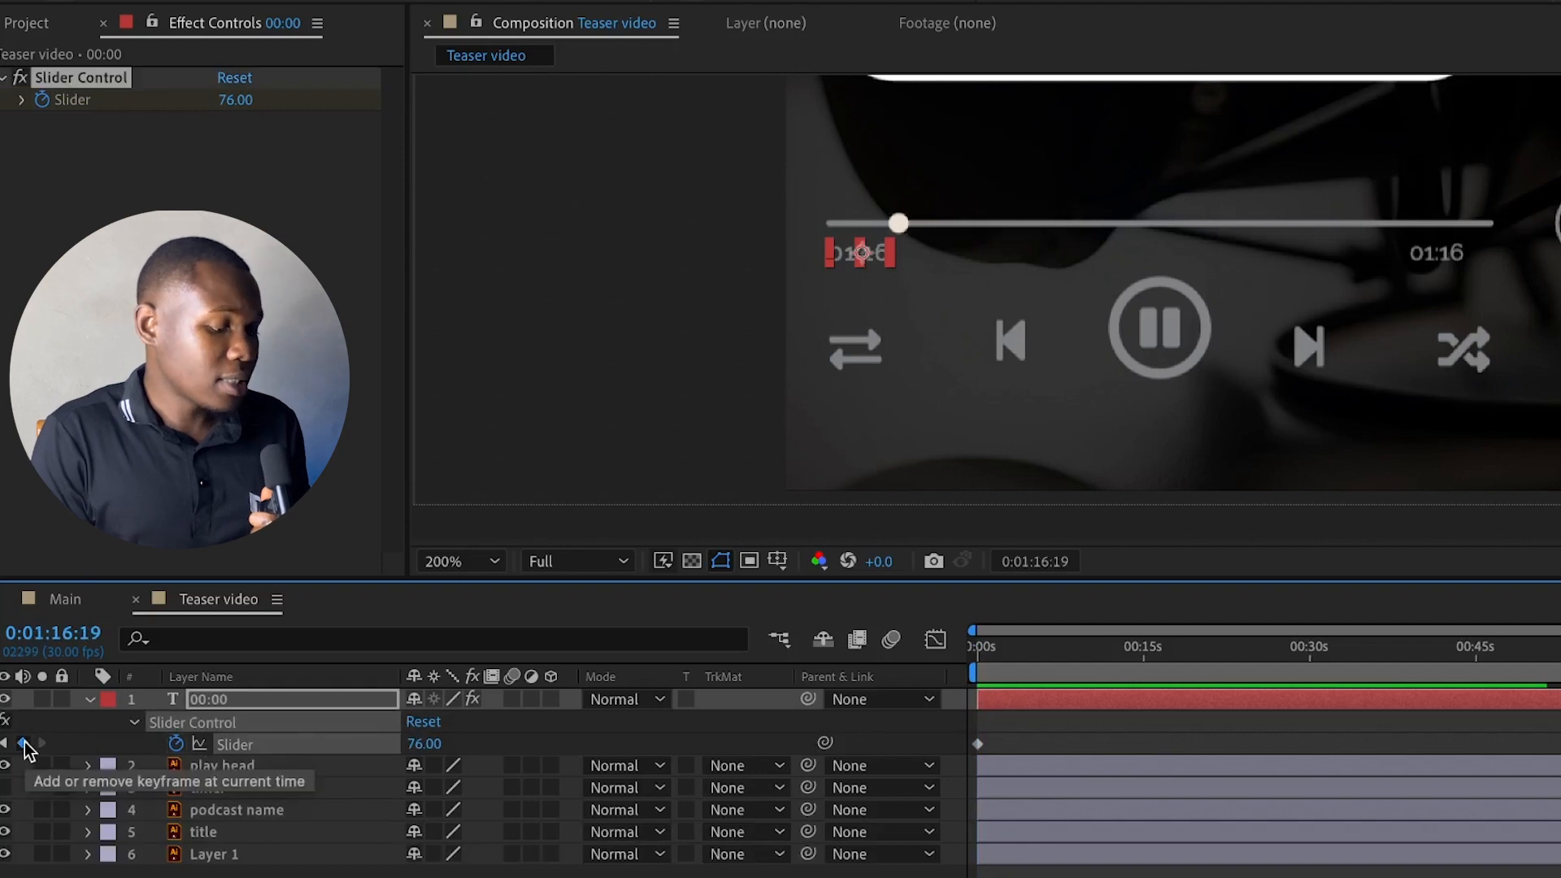
Set the Slider keyframe at 0:00:00:00 to 0
{"action": "left_click_drag", "start_coordinate": [987, 656], "coordinate": [968, 652]}
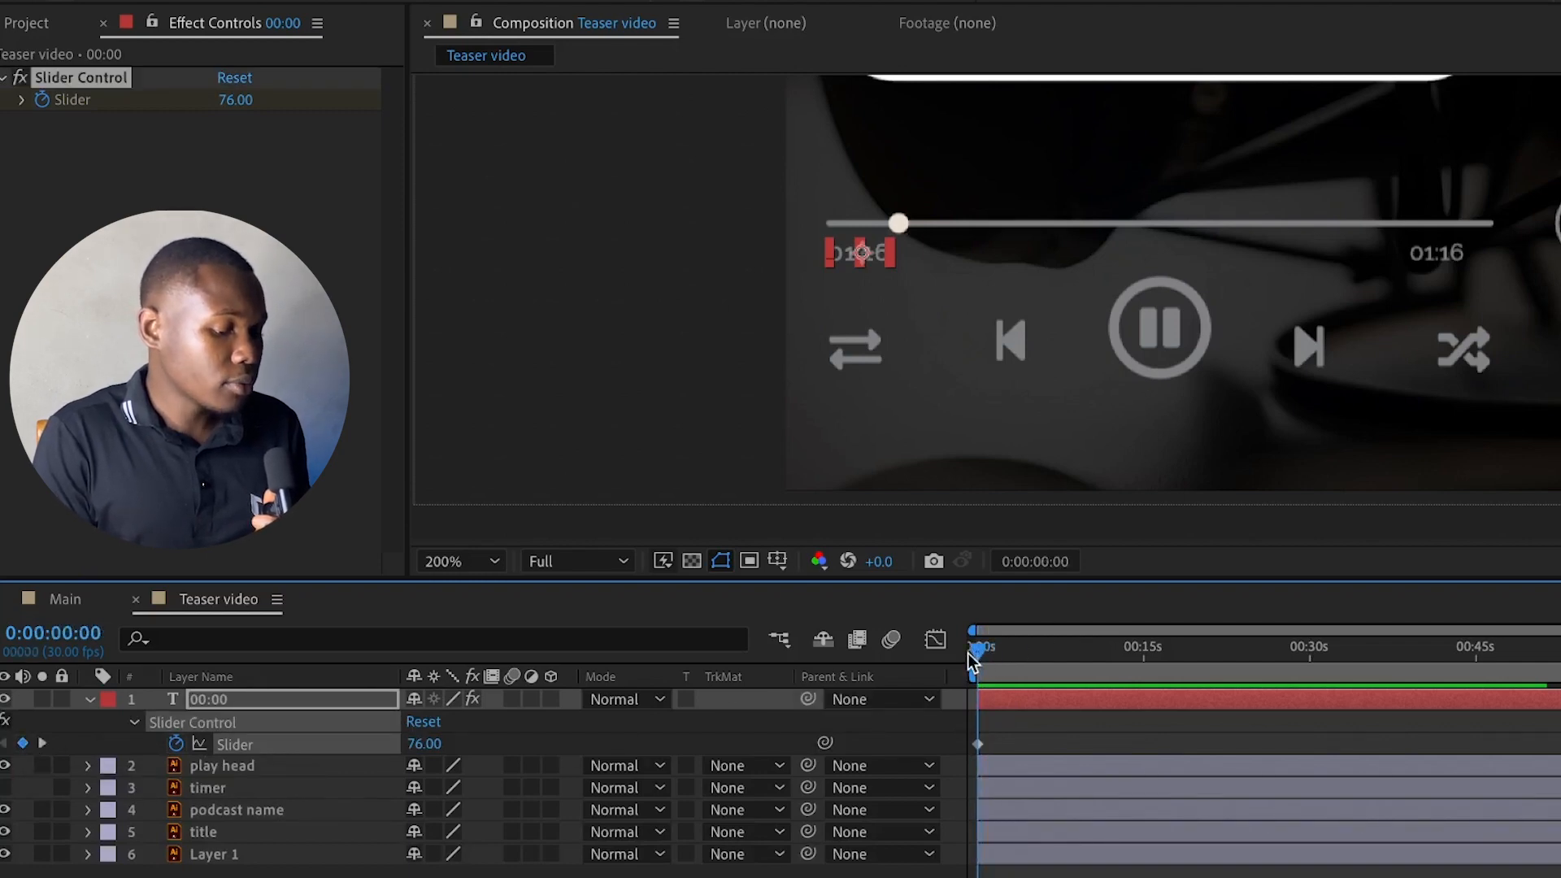
{"action": "left_click", "coordinate": [424, 743]}
{"action": "type", "text": "0"}
{"action": "key", "text": "Return"}
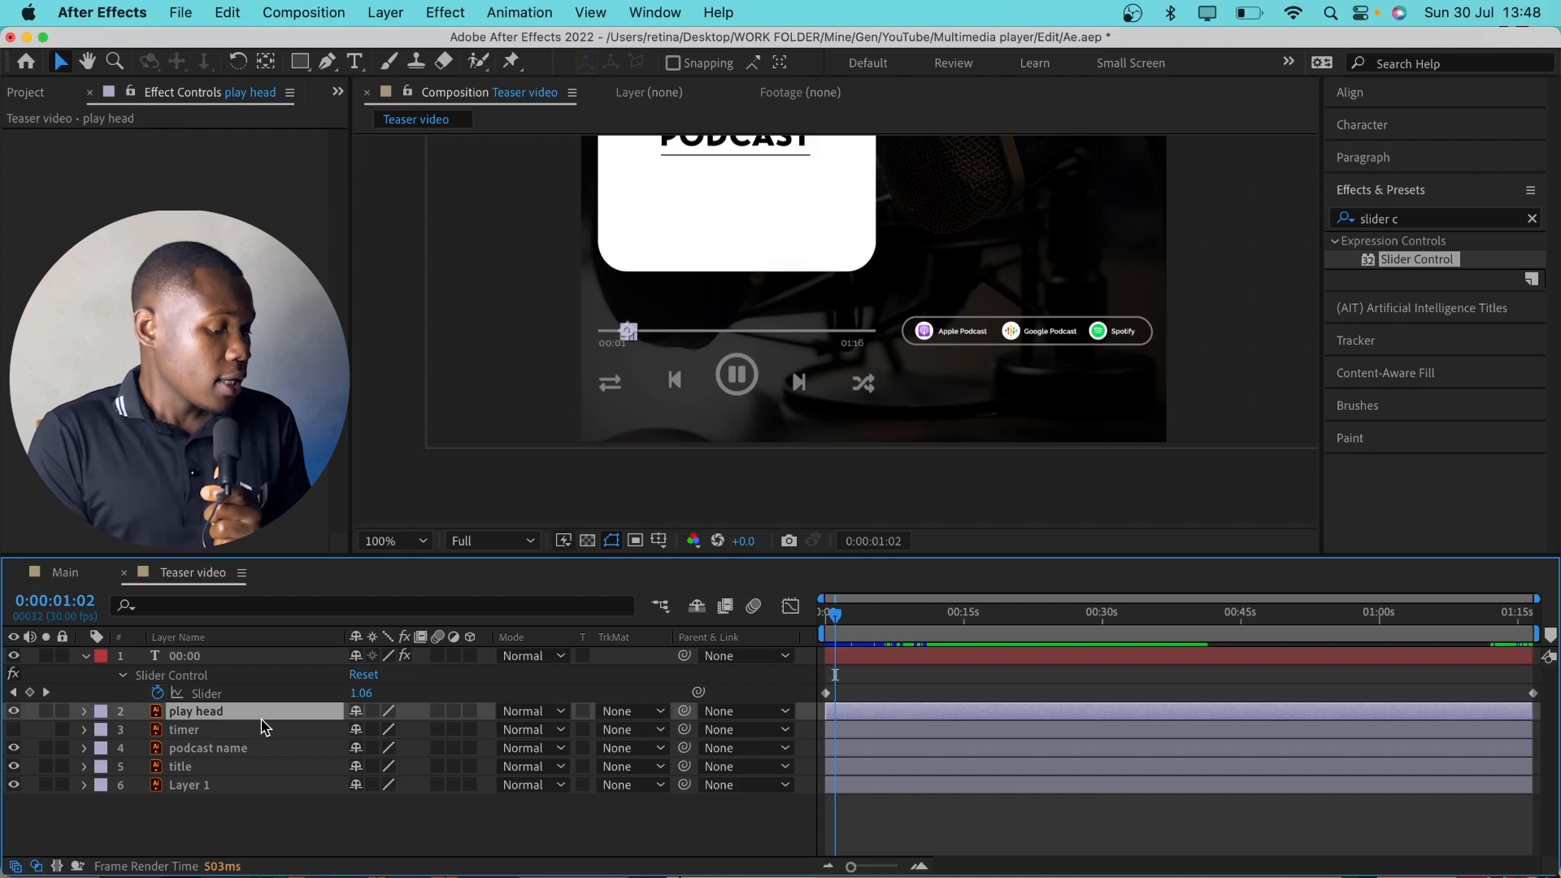
Reveal the play head layer's Position and separate it into X and Y dimensions
{"action": "left_click", "coordinate": [85, 712]}
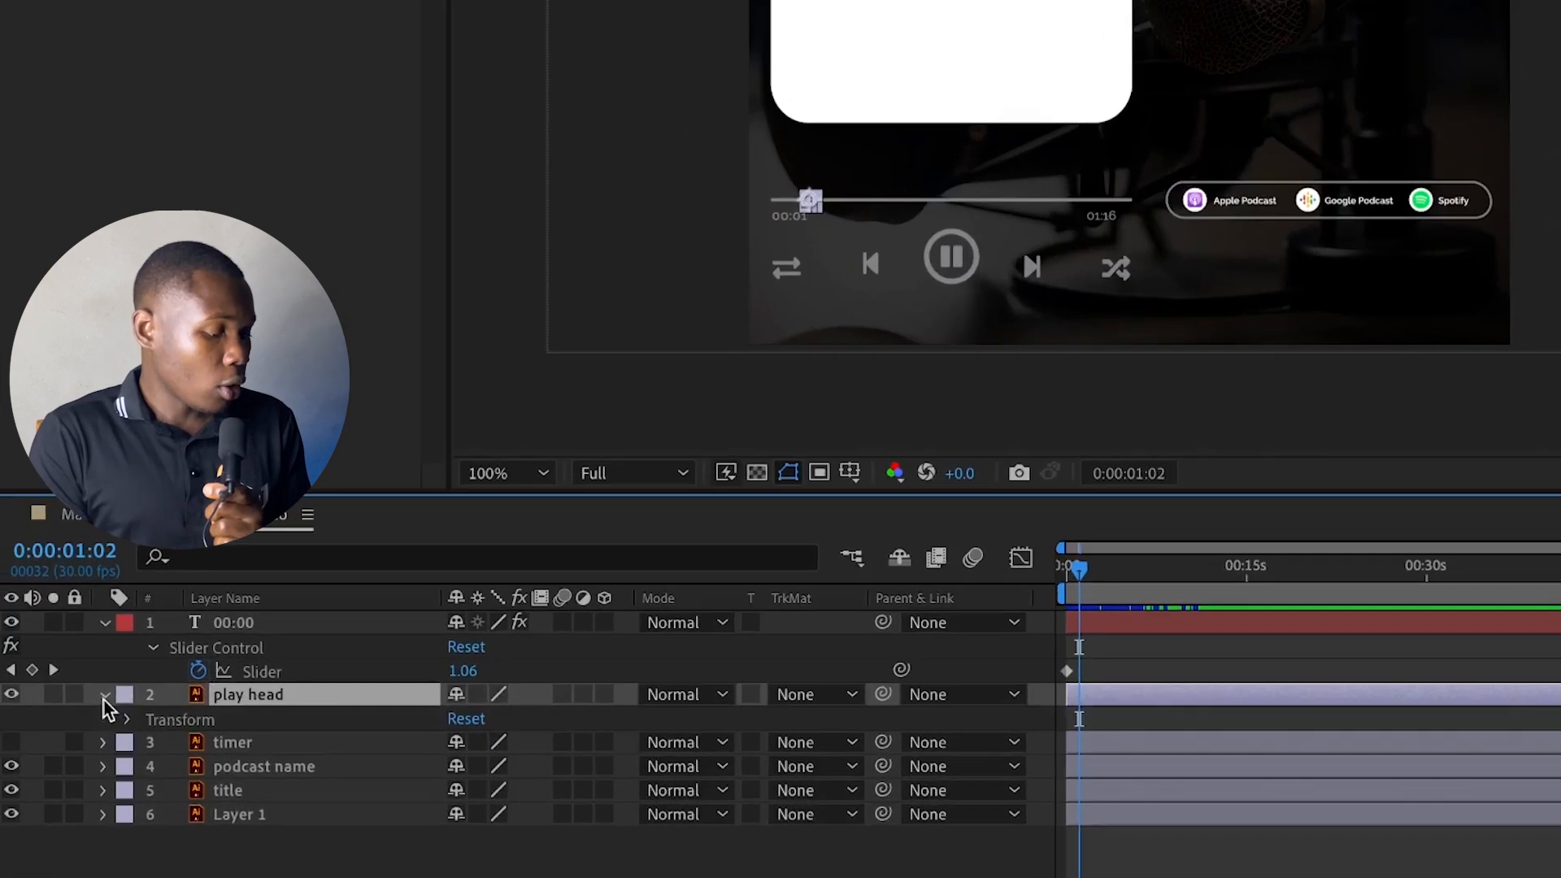
{"action": "left_click", "coordinate": [103, 696]}
{"action": "key", "text": "p"}
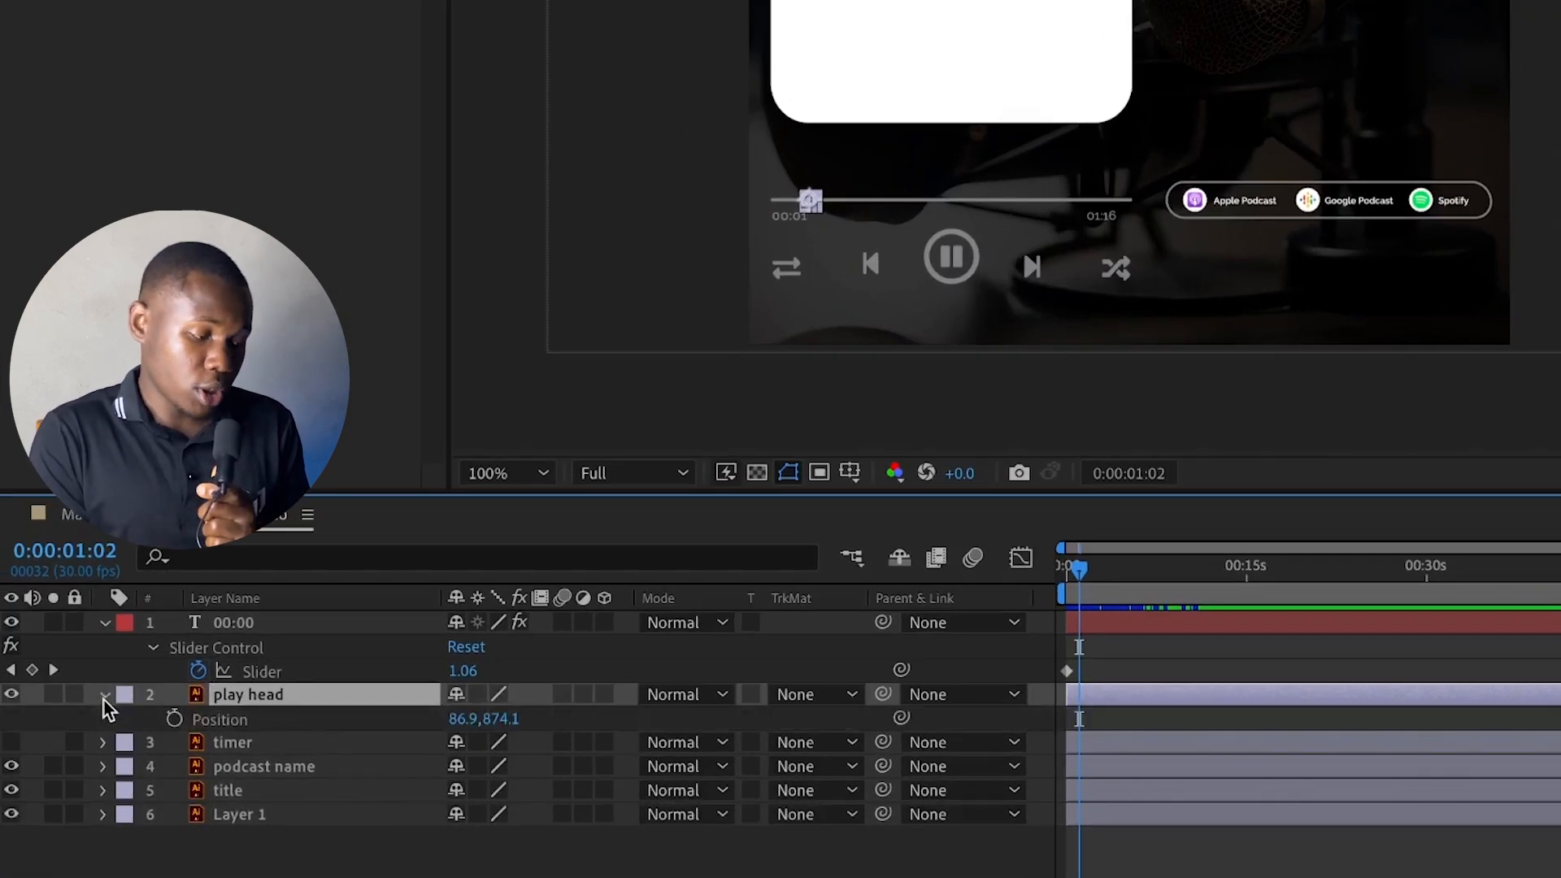
{"action": "left_click", "coordinate": [205, 722]}
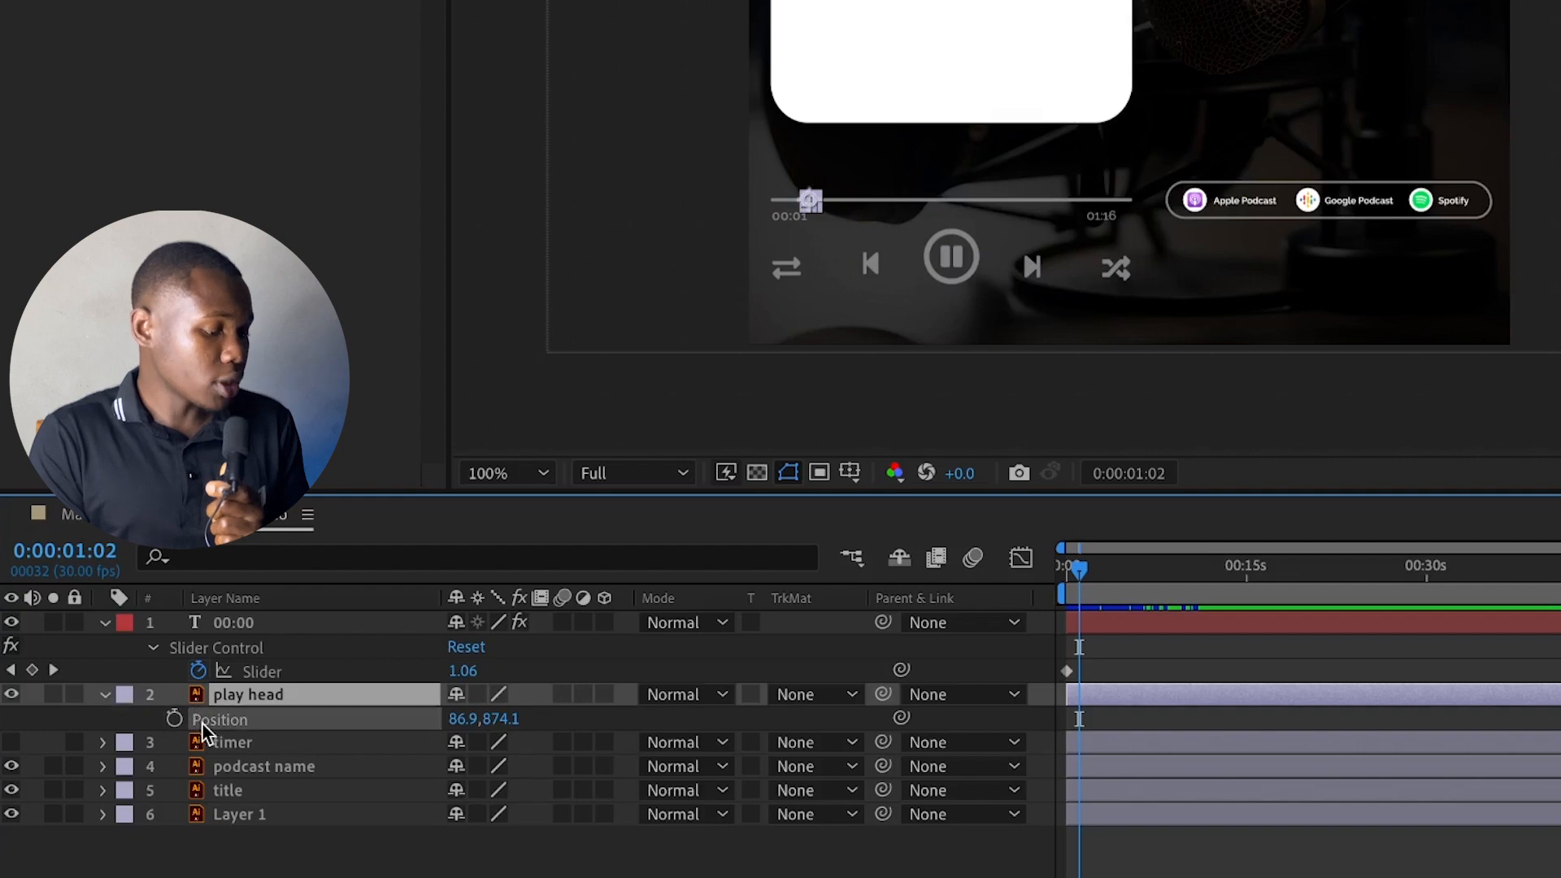
{"action": "right_click", "coordinate": [205, 722]}
{"action": "left_click", "coordinate": [317, 582]}
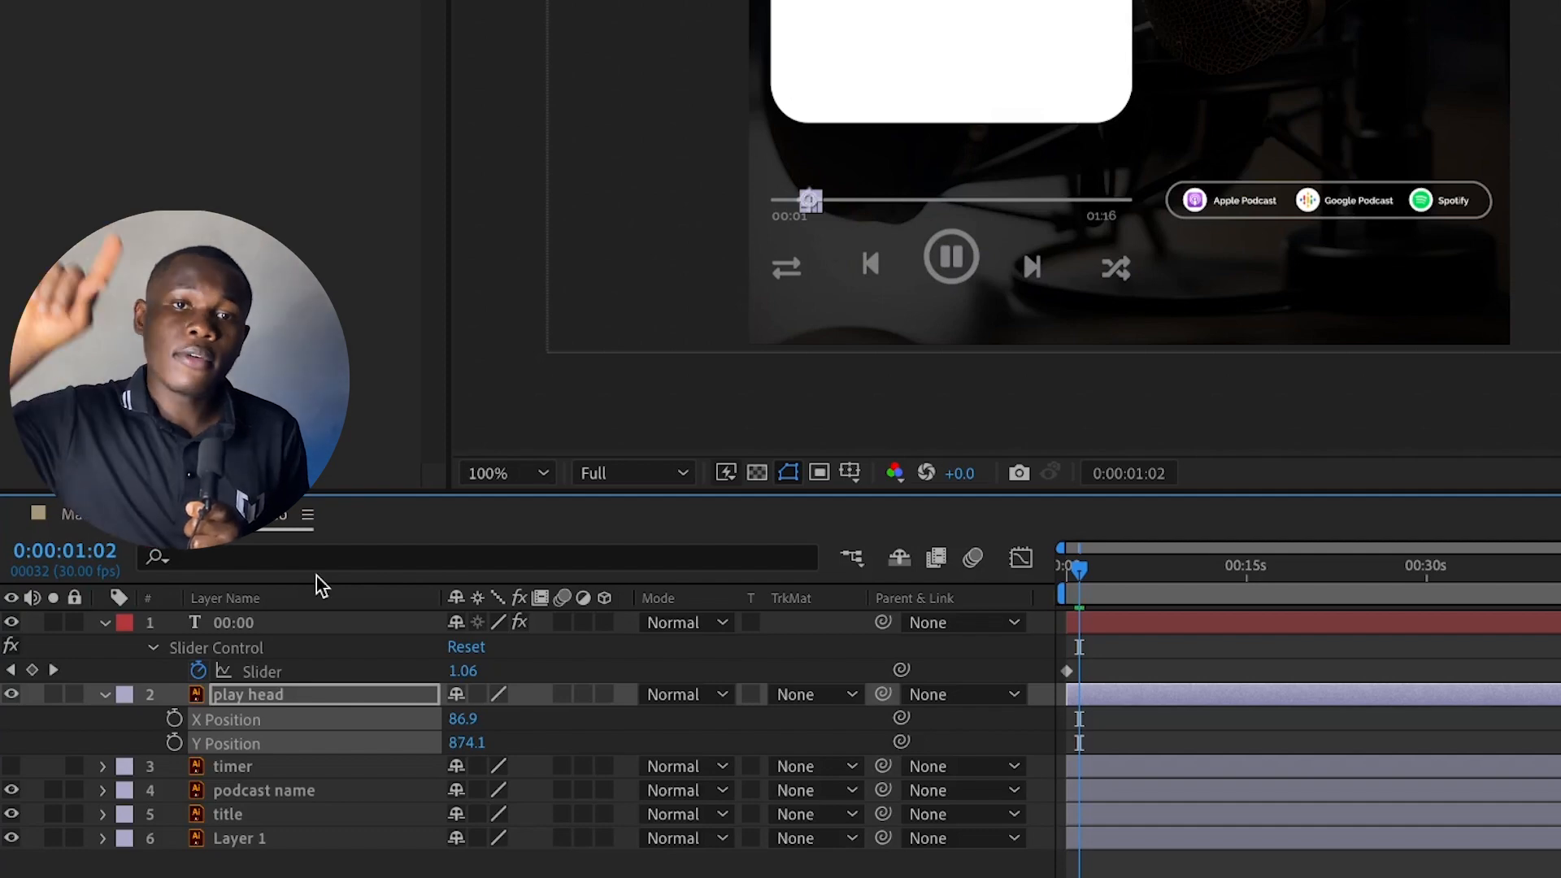
Move the play head to the start of the progress line at X 36.1, and on to its far end at X 542.1
{"action": "left_click", "coordinate": [267, 721]}
{"action": "left_click", "coordinate": [265, 720]}
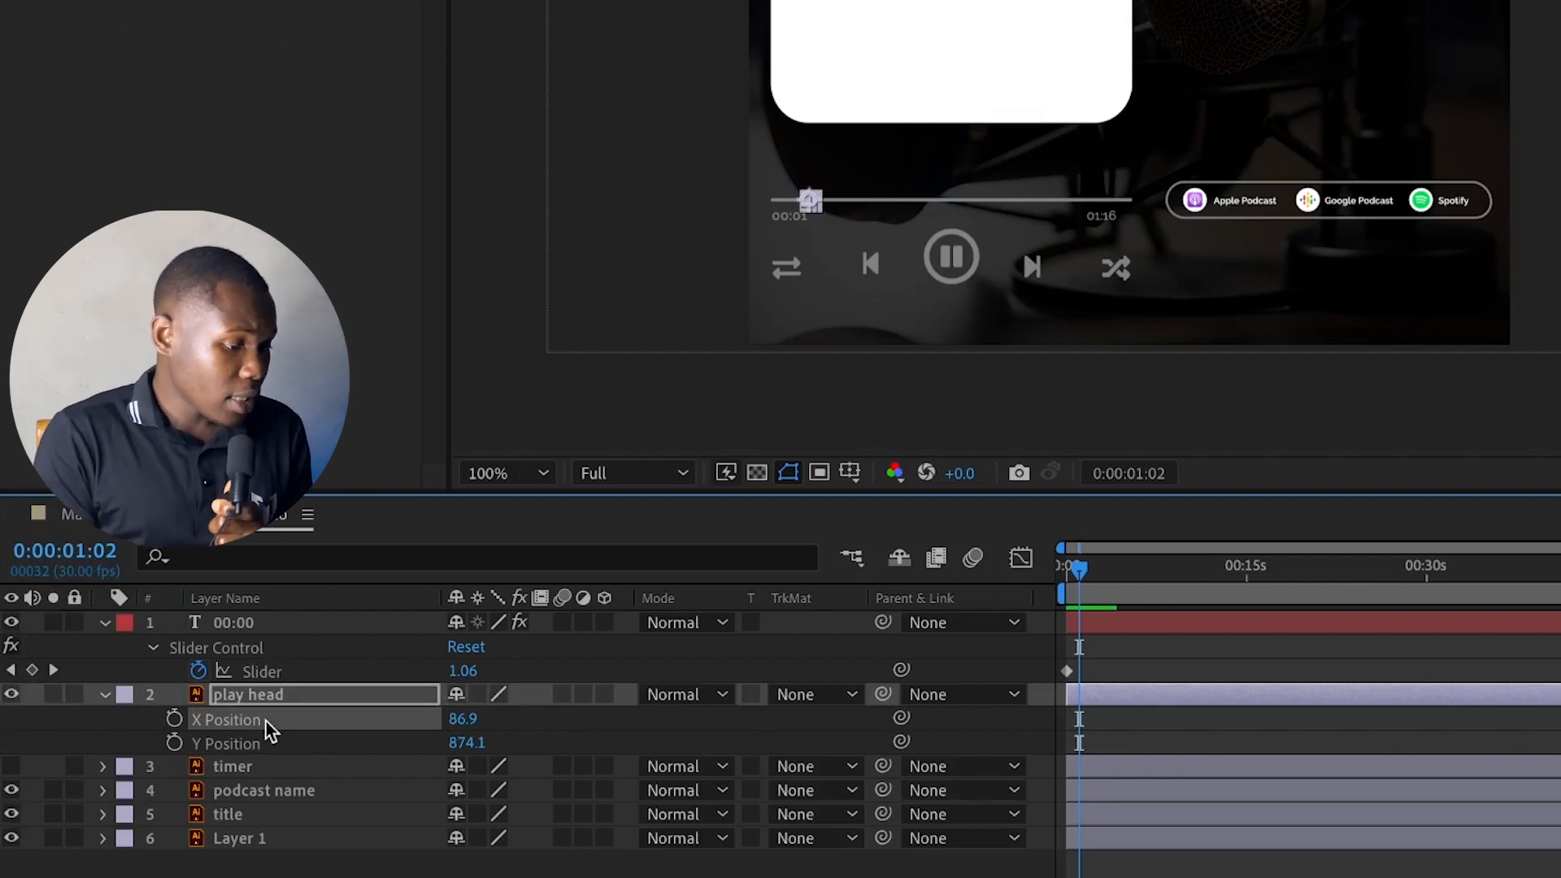
{"action": "scroll", "coordinate": [736, 242], "scroll_direction": "up", "scroll_amount": 5}
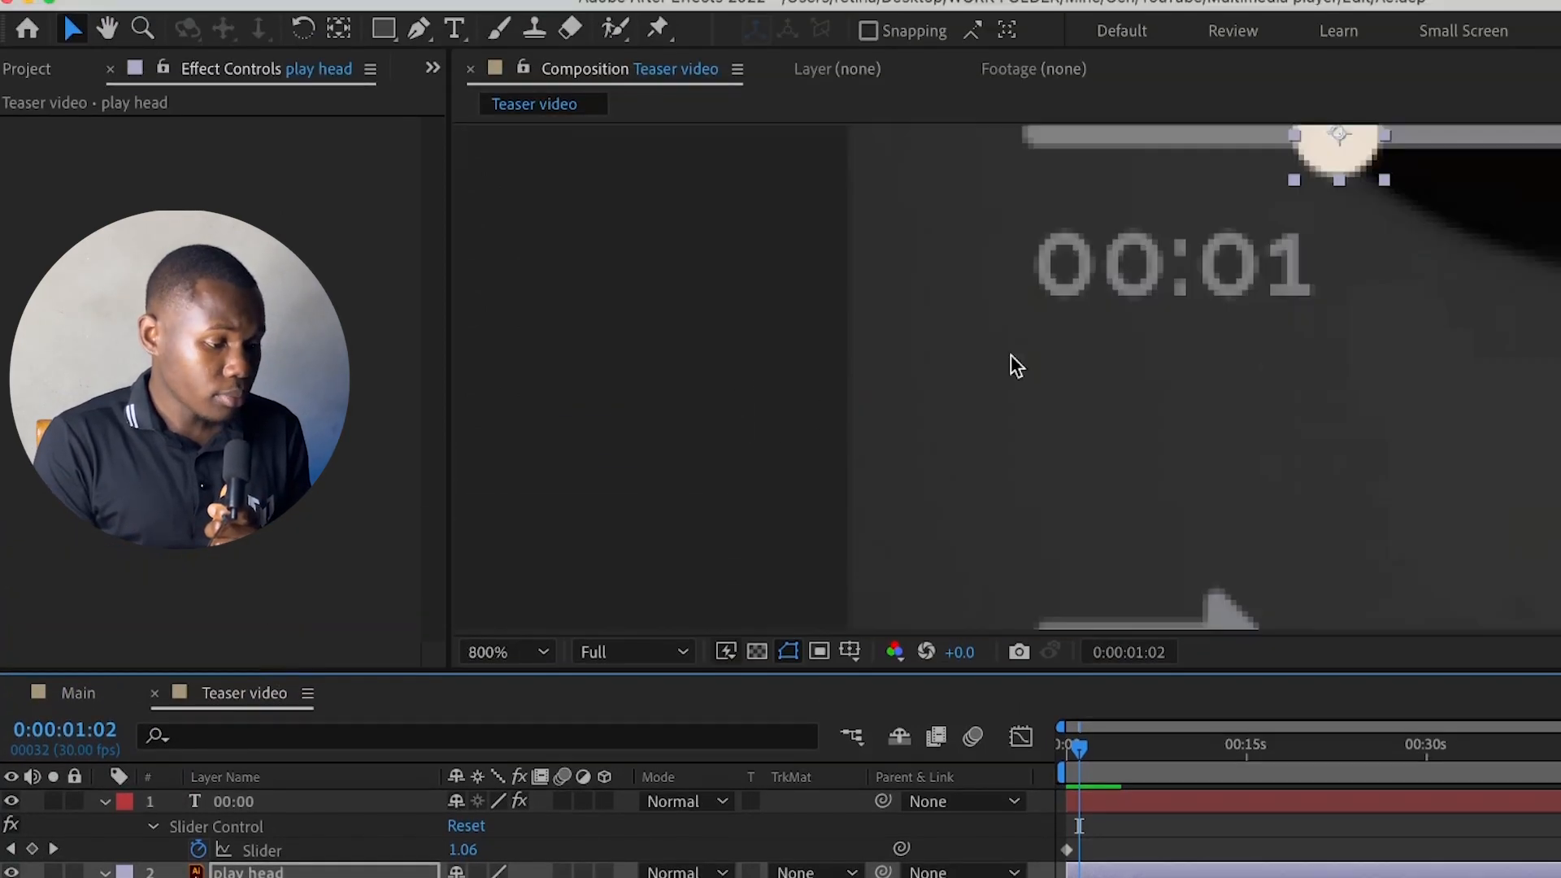
{"action": "left_click_drag", "start_coordinate": [1220, 270], "coordinate": [1081, 385]}
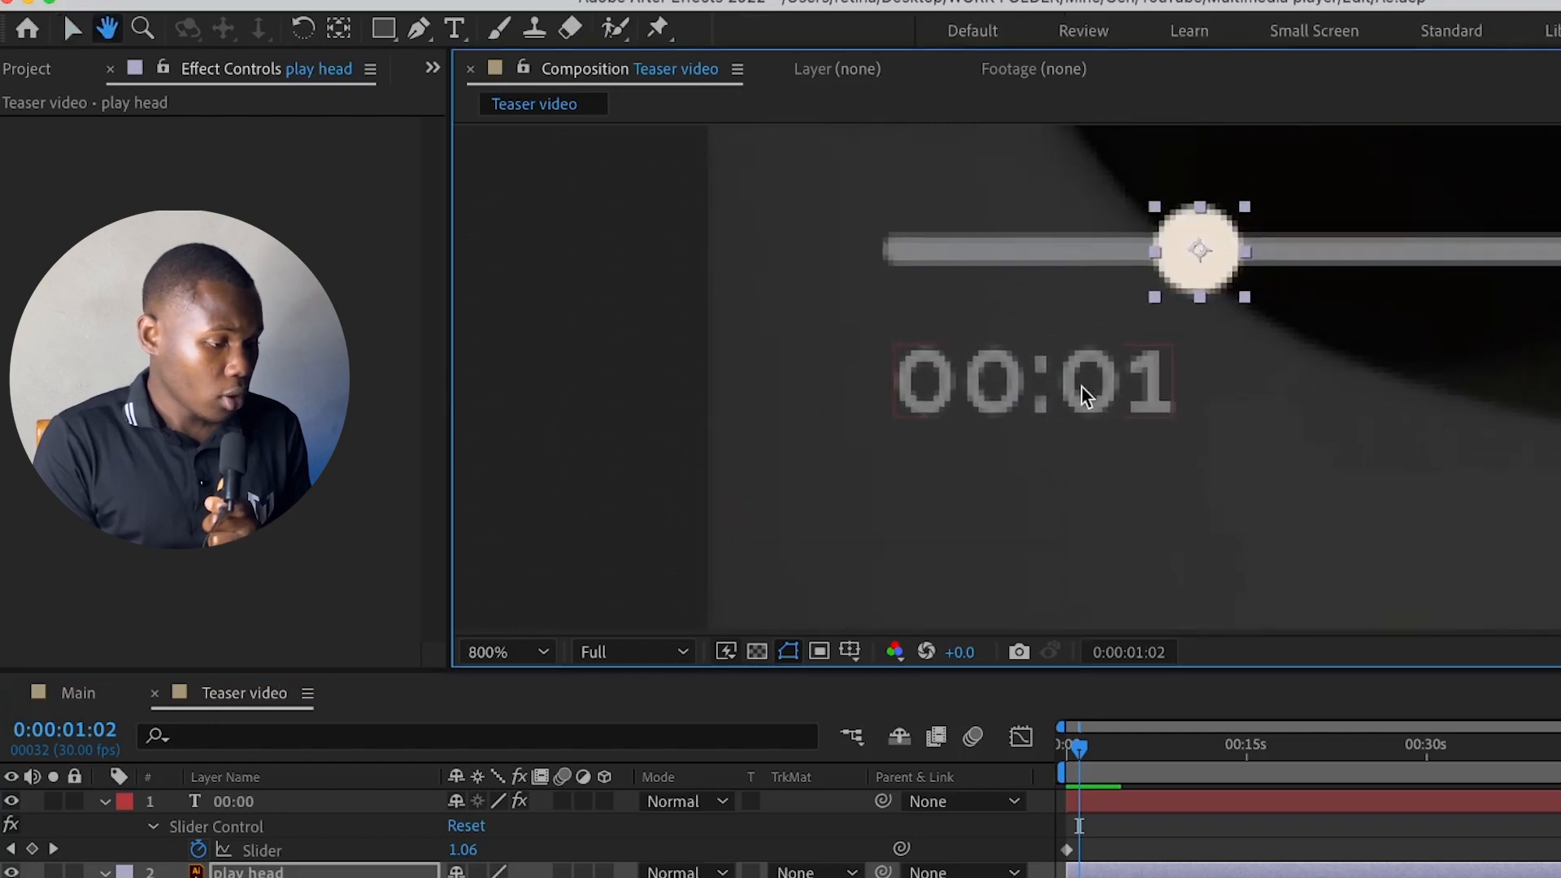
{"action": "left_click_drag", "start_coordinate": [1016, 256], "coordinate": [905, 268]}
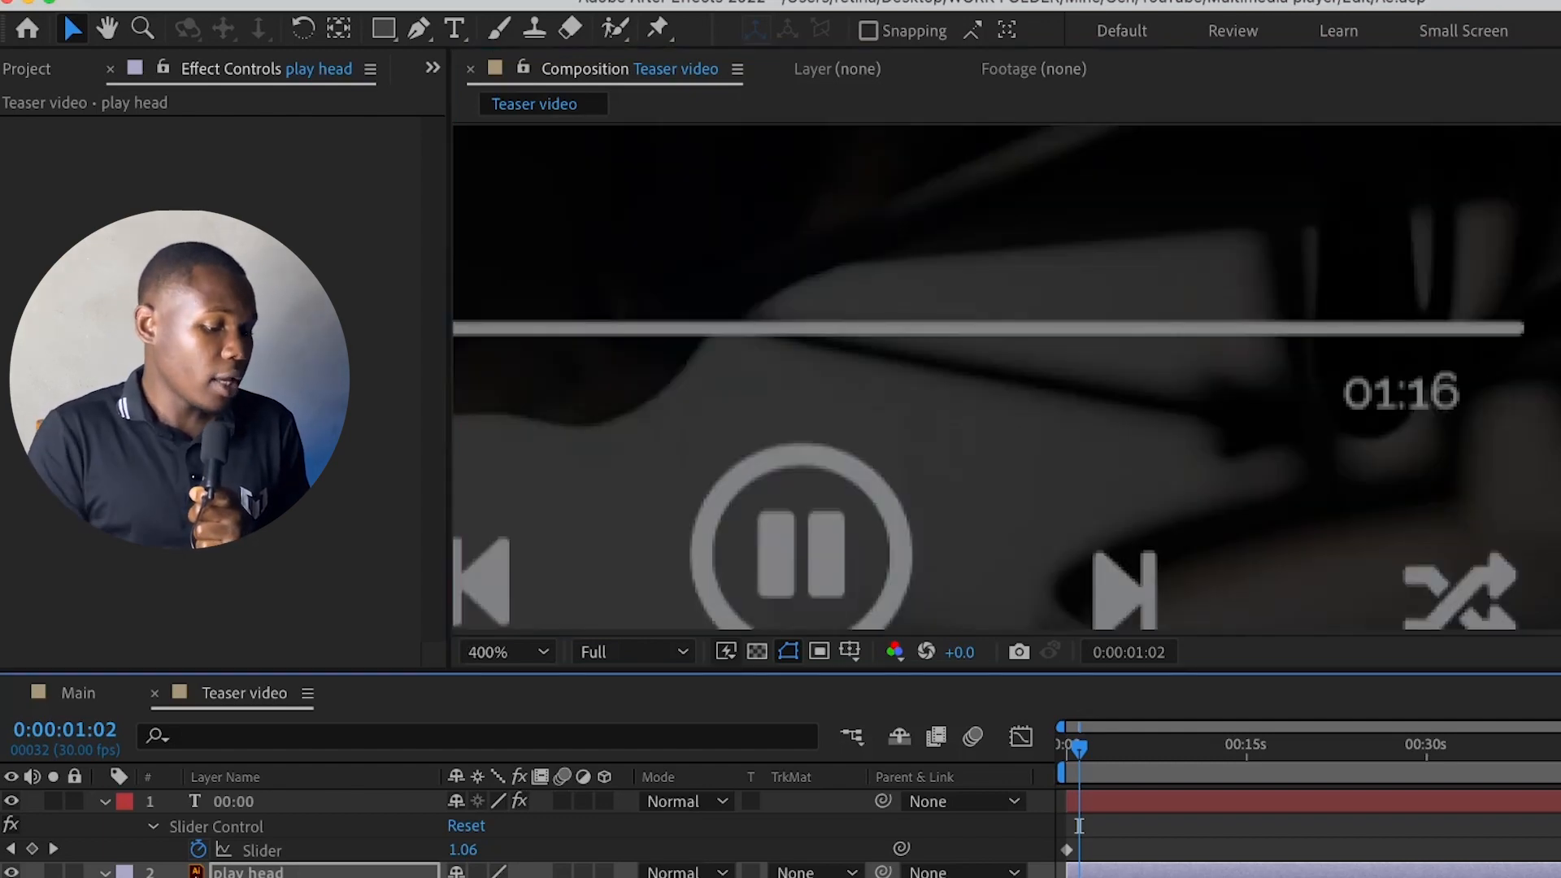
{"action": "left_click_drag", "start_coordinate": [1336, 327], "coordinate": [1519, 327]}
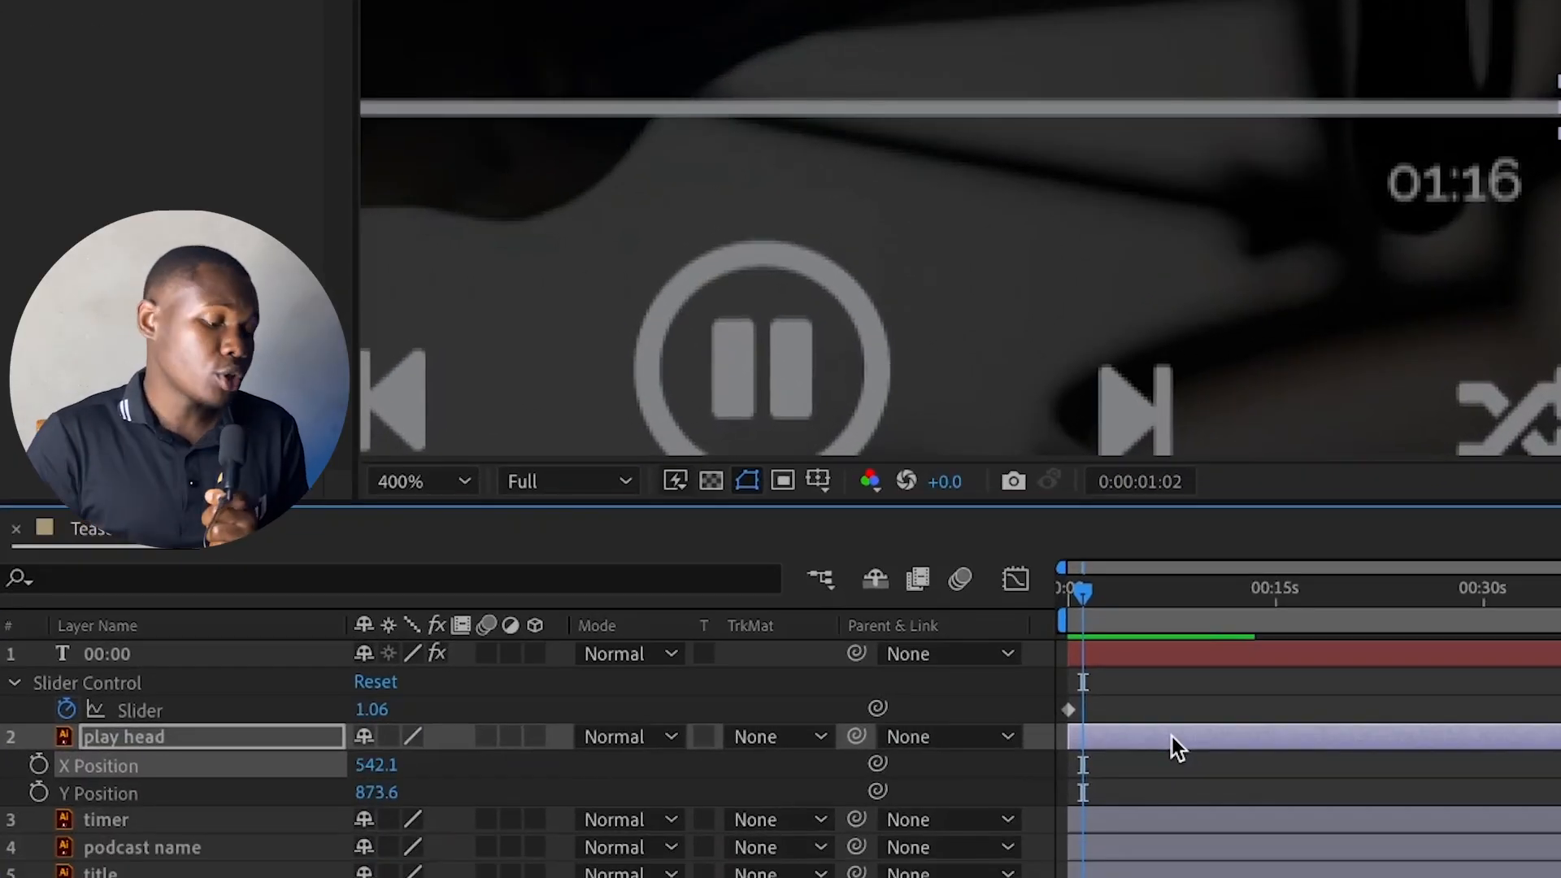
Add the expression linear(time,0,76,36.1,542.1) to the play head's X Position
{"action": "left_click", "coordinate": [38, 765], "text": "alt"}
{"action": "type", "text": "linear"}
{"action": "key", "text": "Return"}
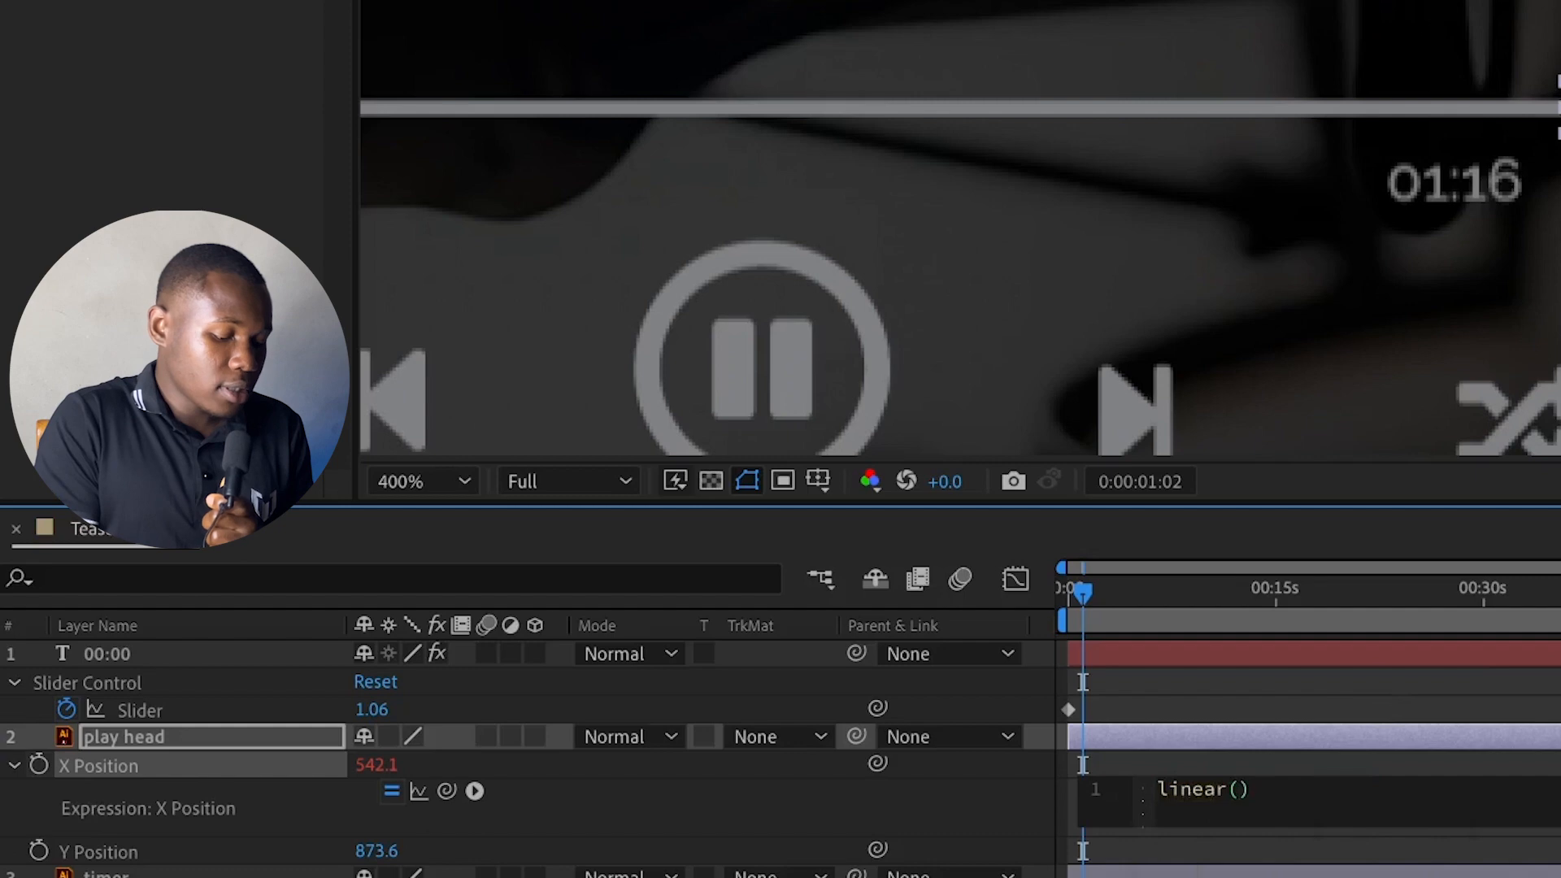
{"action": "type", "text": "time"}
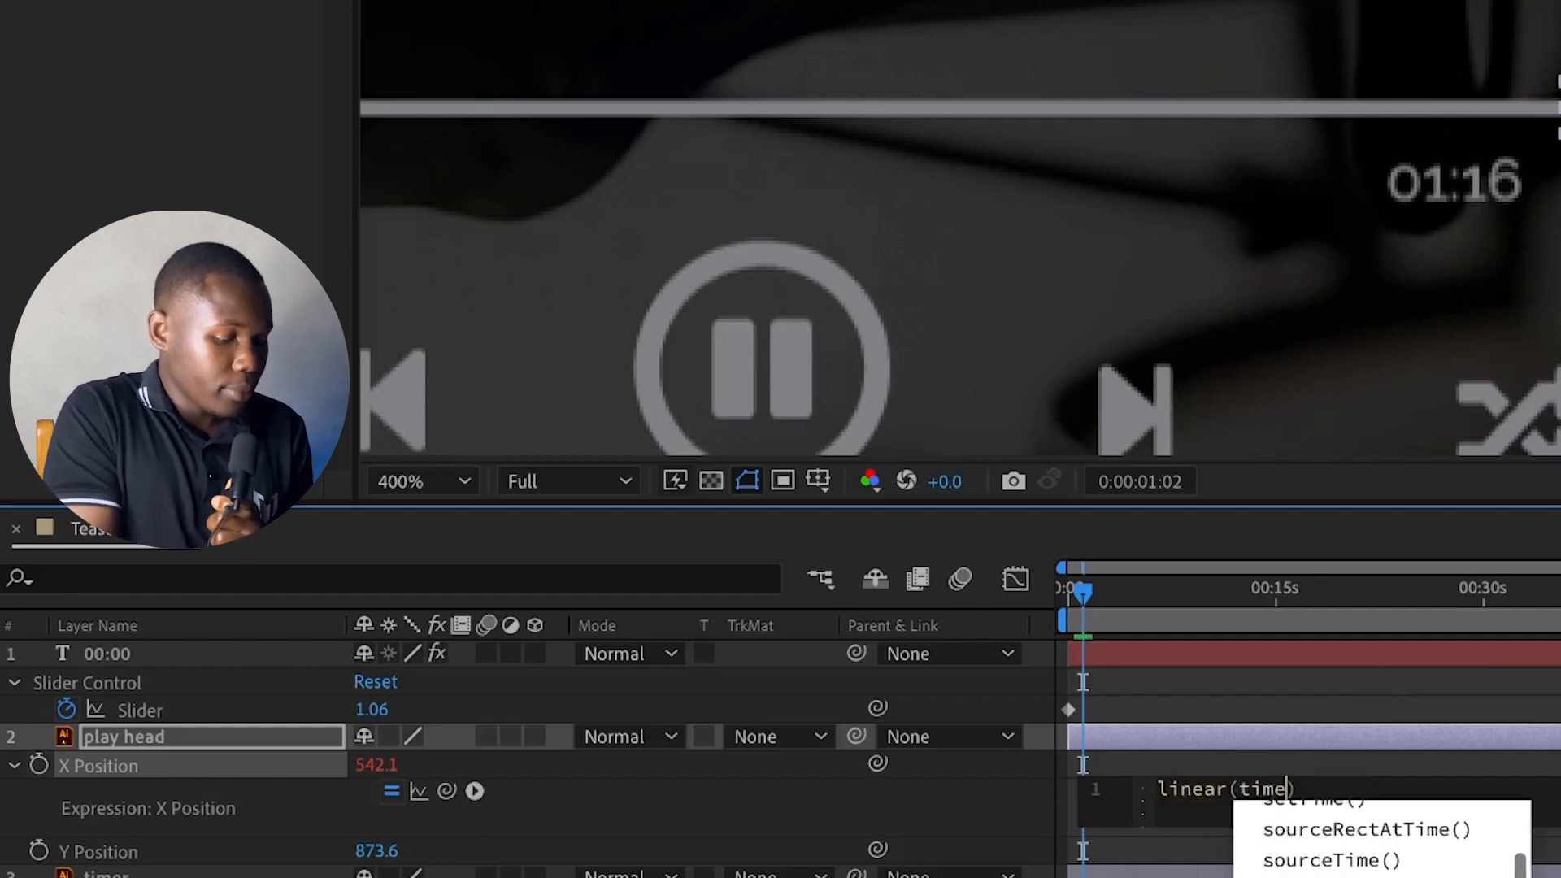
{"action": "type", "text": ",0,76,36.1,54"}
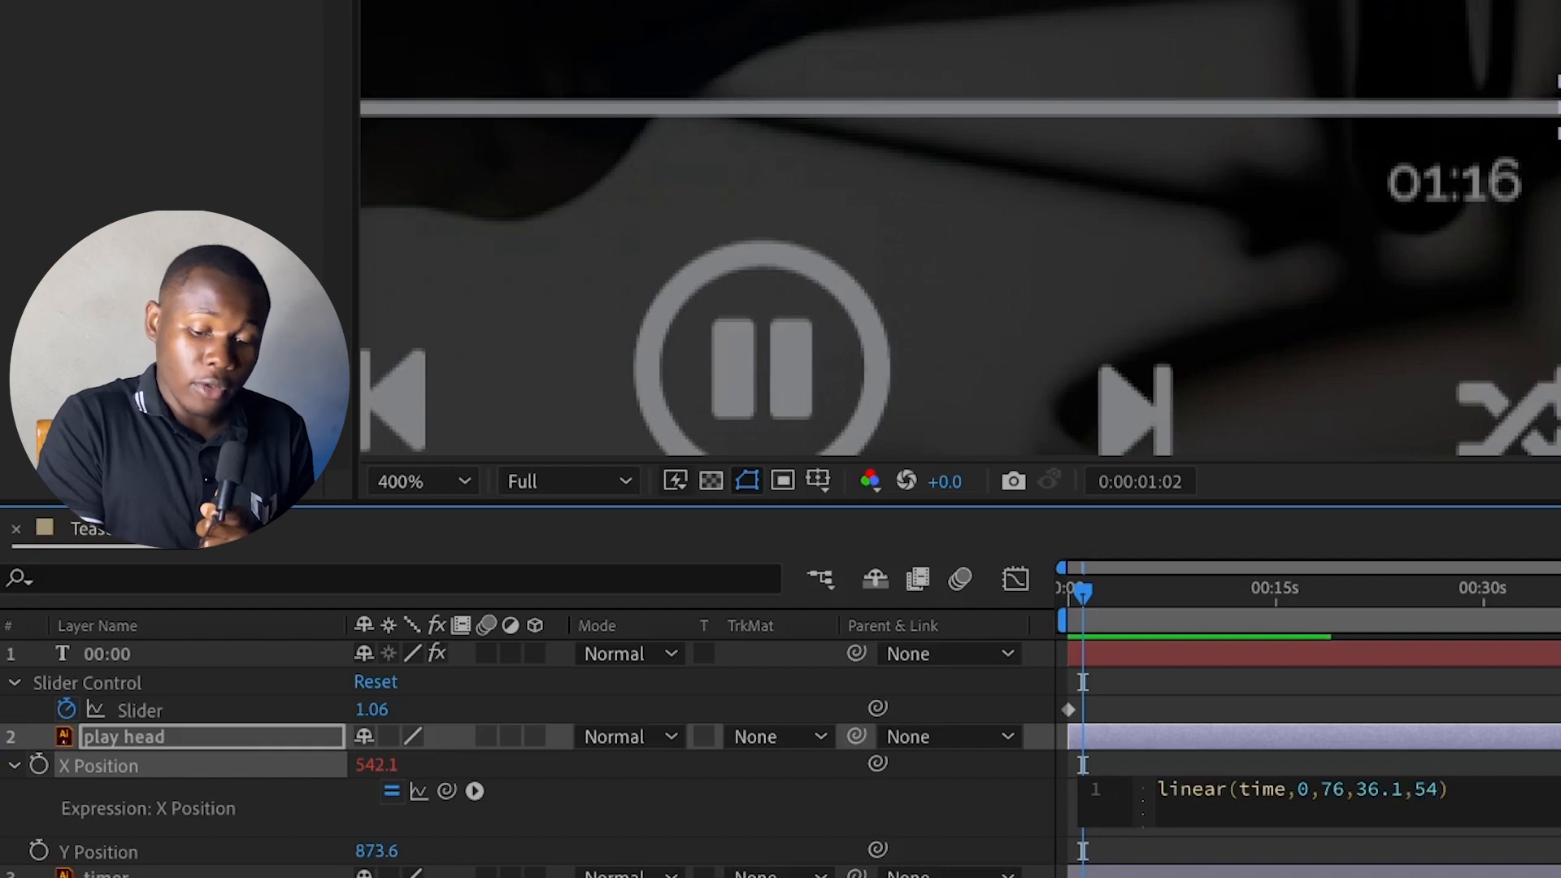
{"action": "type", "text": "2.1"}
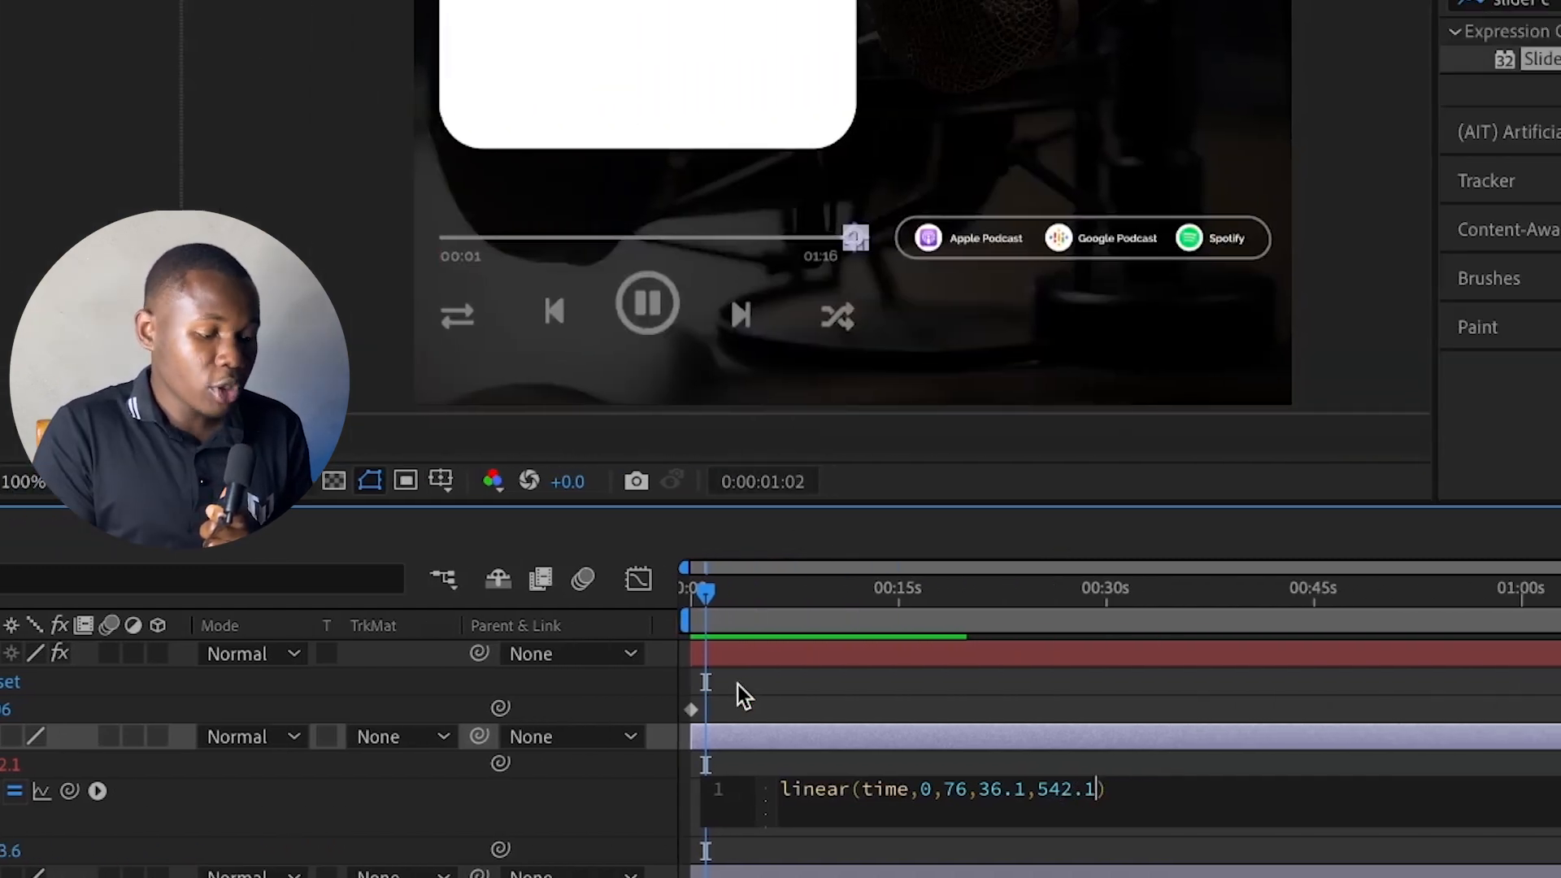
{"action": "left_click", "coordinate": [743, 696]}
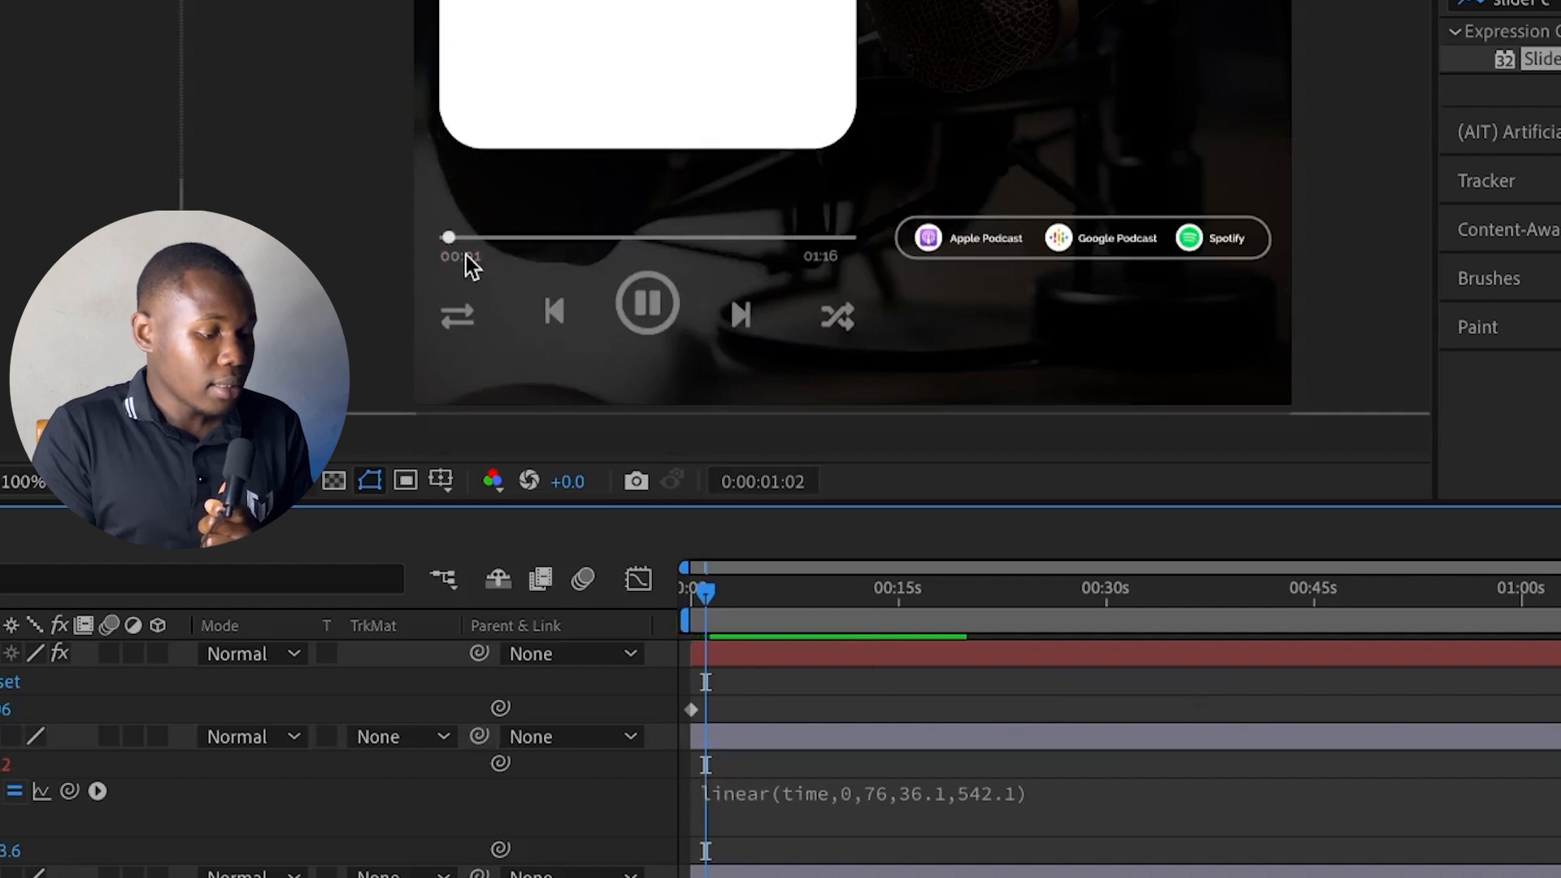
Fine-tune the start value in the play head's X Position expression, trying 34.1 and settling on 32.1
{"action": "scroll", "coordinate": [449, 236], "scroll_direction": "up", "scroll_amount": 4}
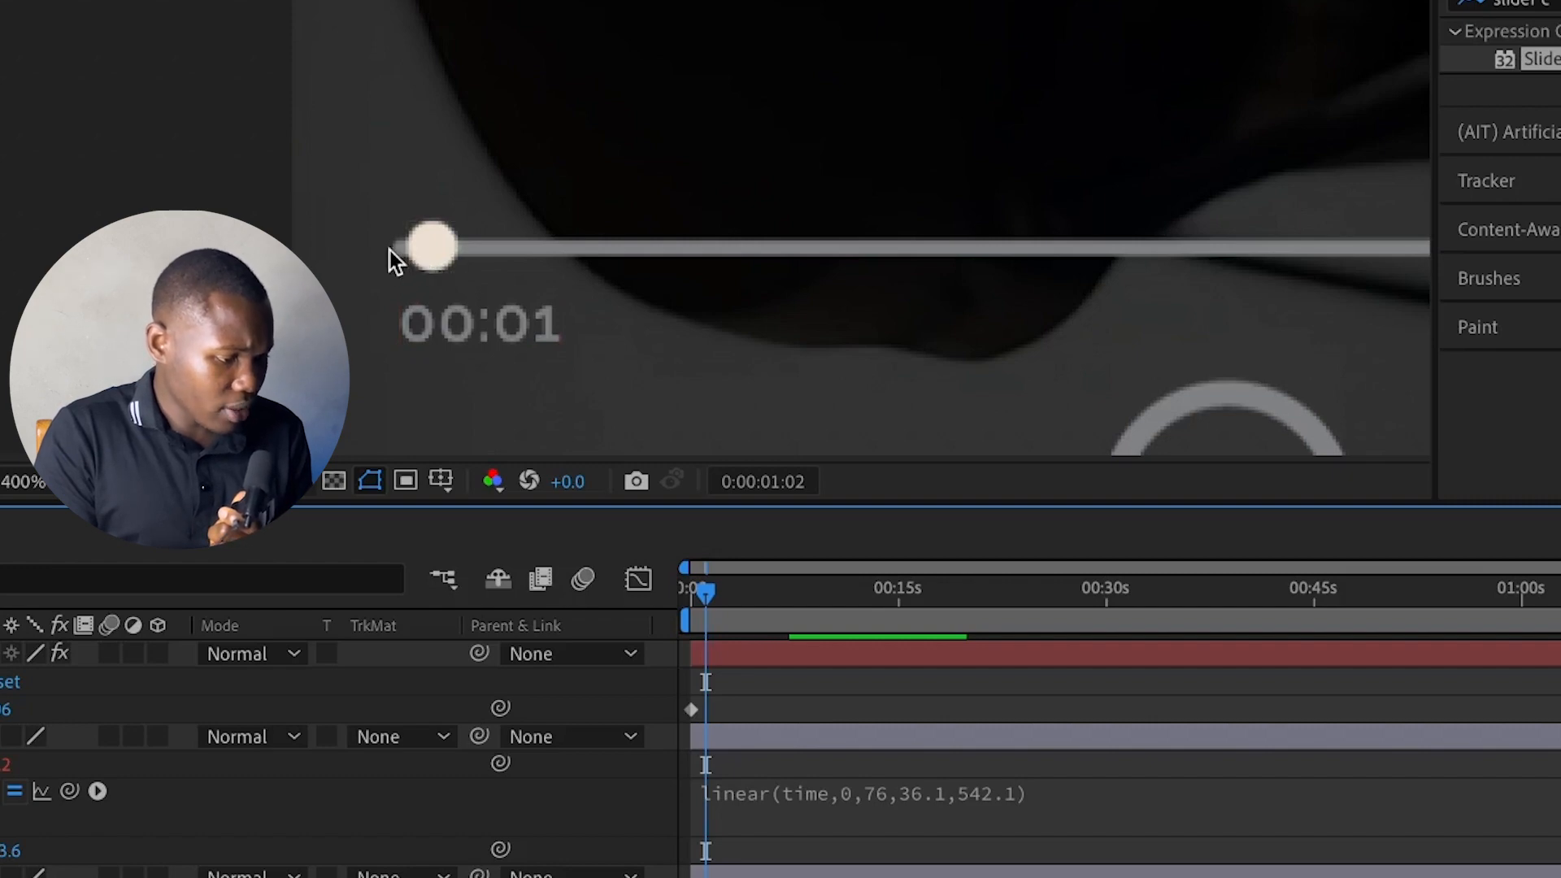
{"action": "left_click", "coordinate": [912, 795]}
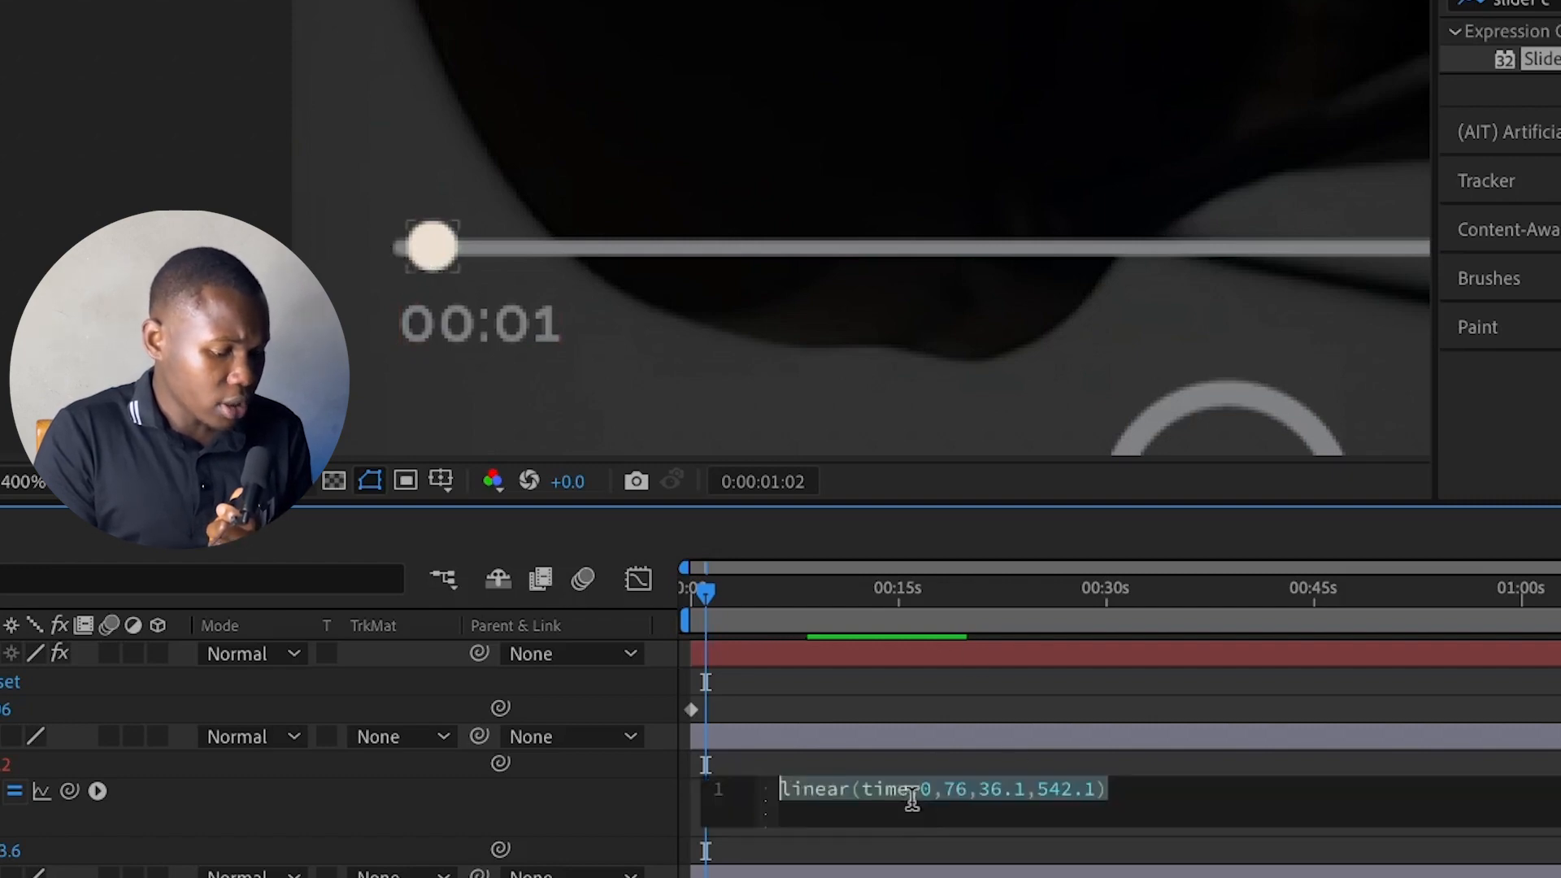
{"action": "left_click", "coordinate": [998, 787]}
{"action": "key", "text": "BackSpace"}
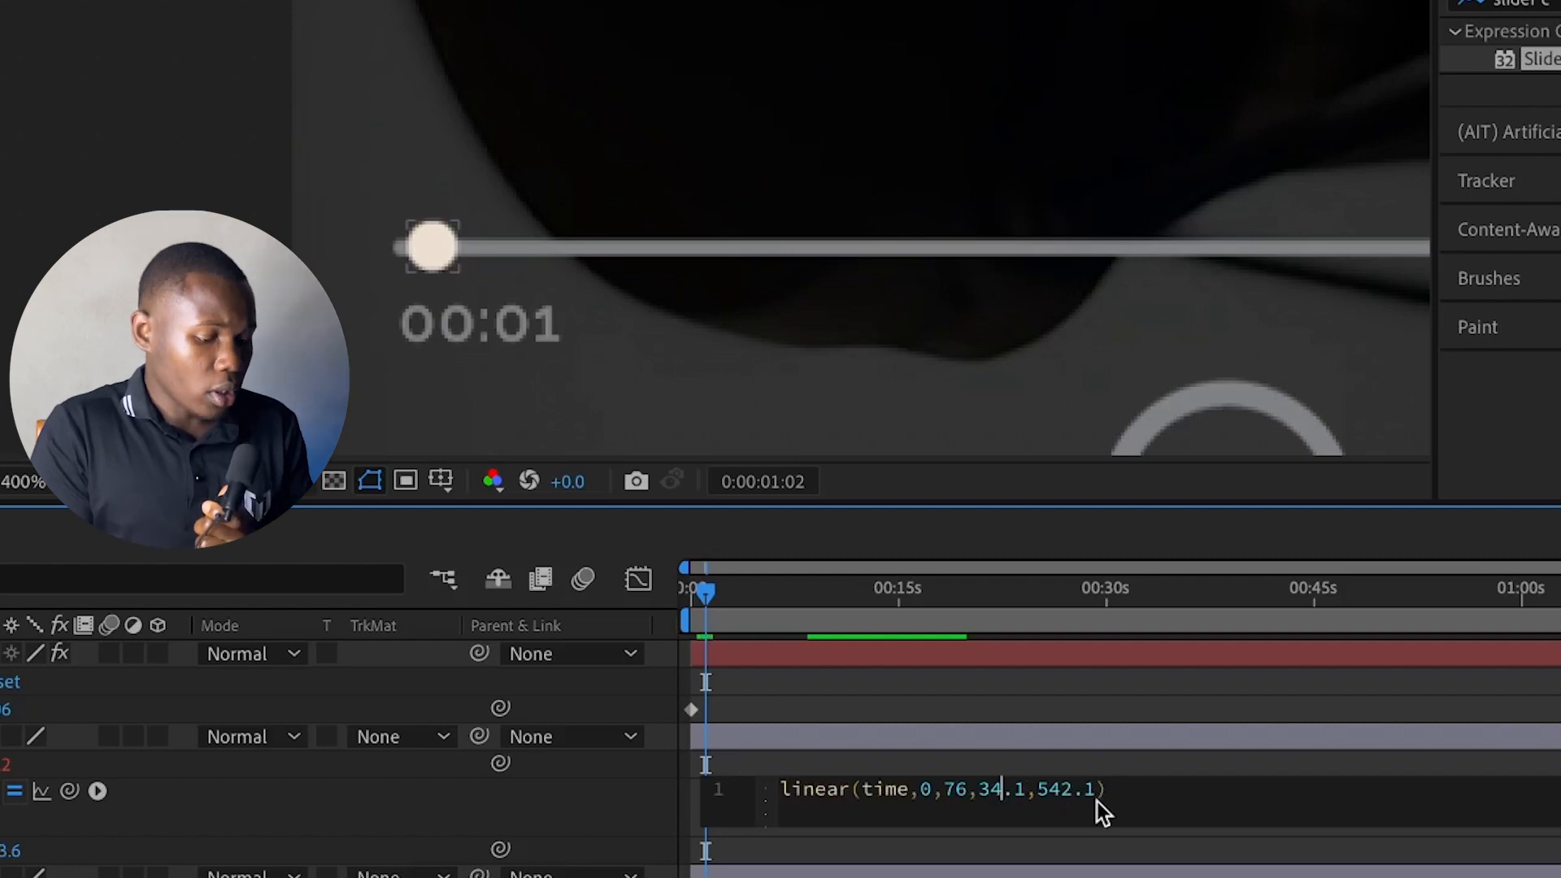
{"action": "type", "text": "4"}
{"action": "left_click", "coordinate": [848, 709]}
{"action": "left_click", "coordinate": [998, 787]}
{"action": "left_click", "coordinate": [1000, 788]}
{"action": "key", "text": "BackSpace"}
{"action": "type", "text": "2"}
{"action": "left_click", "coordinate": [841, 685]}
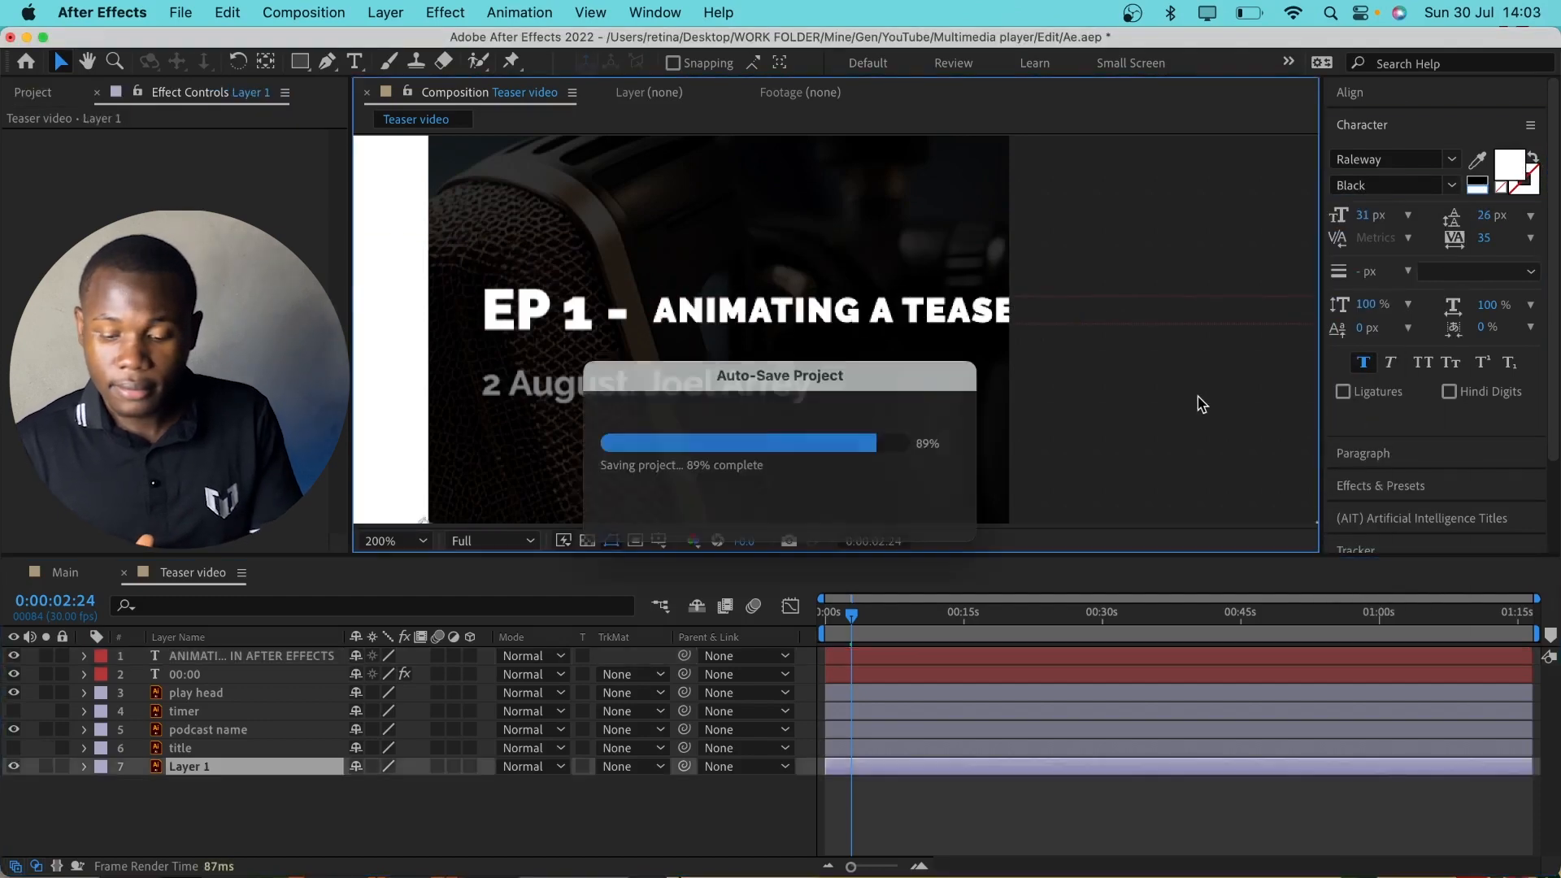
Draw a filled rectangle as a new shape layer over the episode title text, from just after "EP 1 -" to near the frame edge
{"action": "left_click", "coordinate": [1201, 404]}
{"action": "key", "text": "q"}
{"action": "left_click_drag", "start_coordinate": [648, 290], "coordinate": [965, 328]}
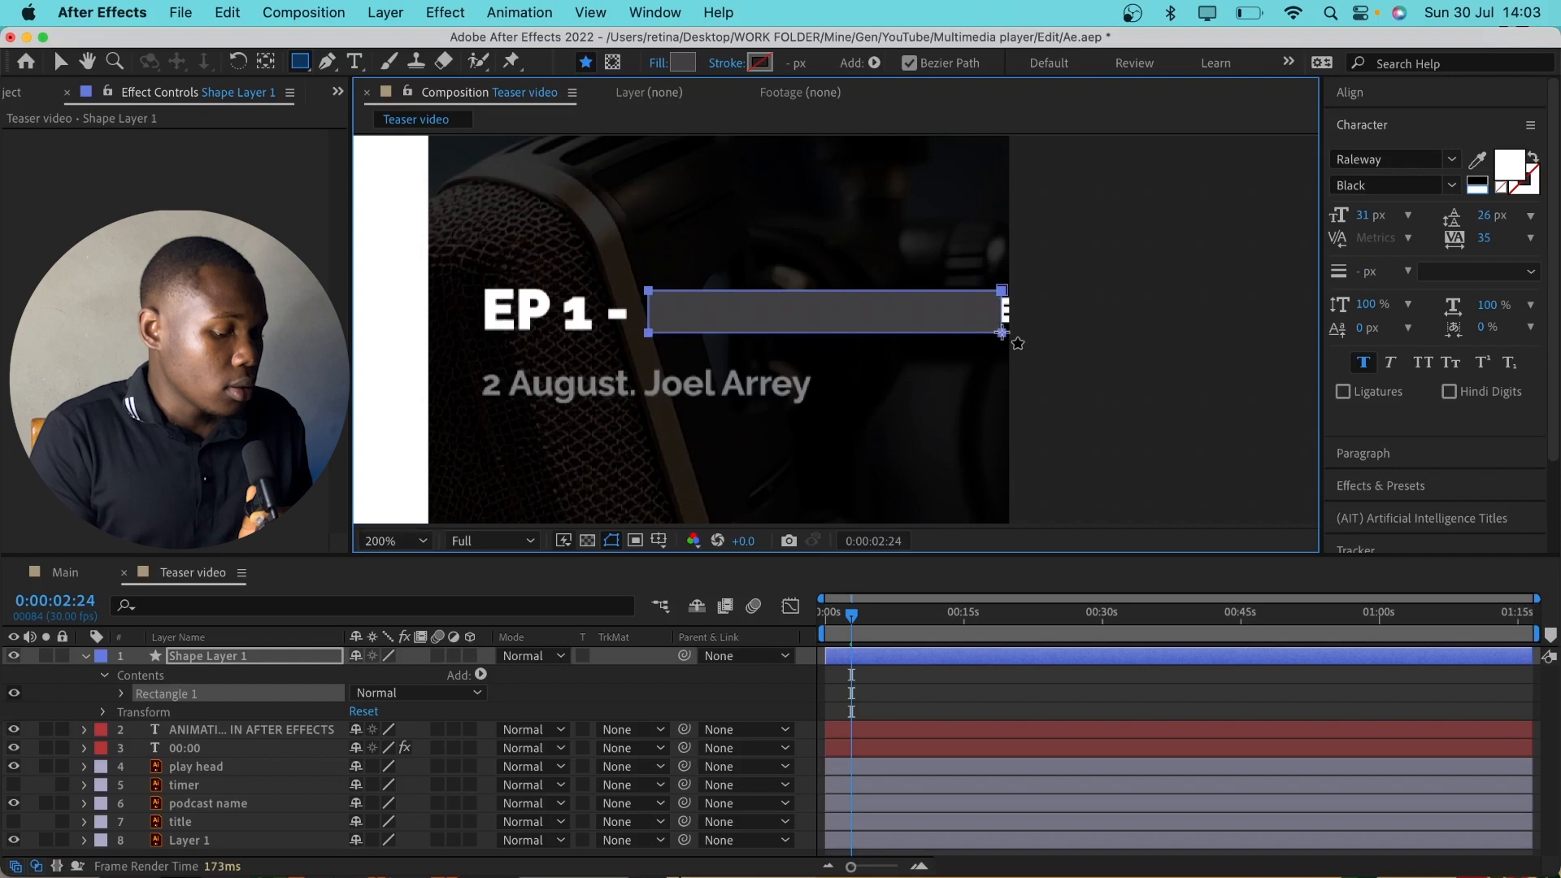
Set the episode title text layer's track matte to Alpha Matte "Shape Layer 1"
{"action": "left_click", "coordinate": [197, 729]}
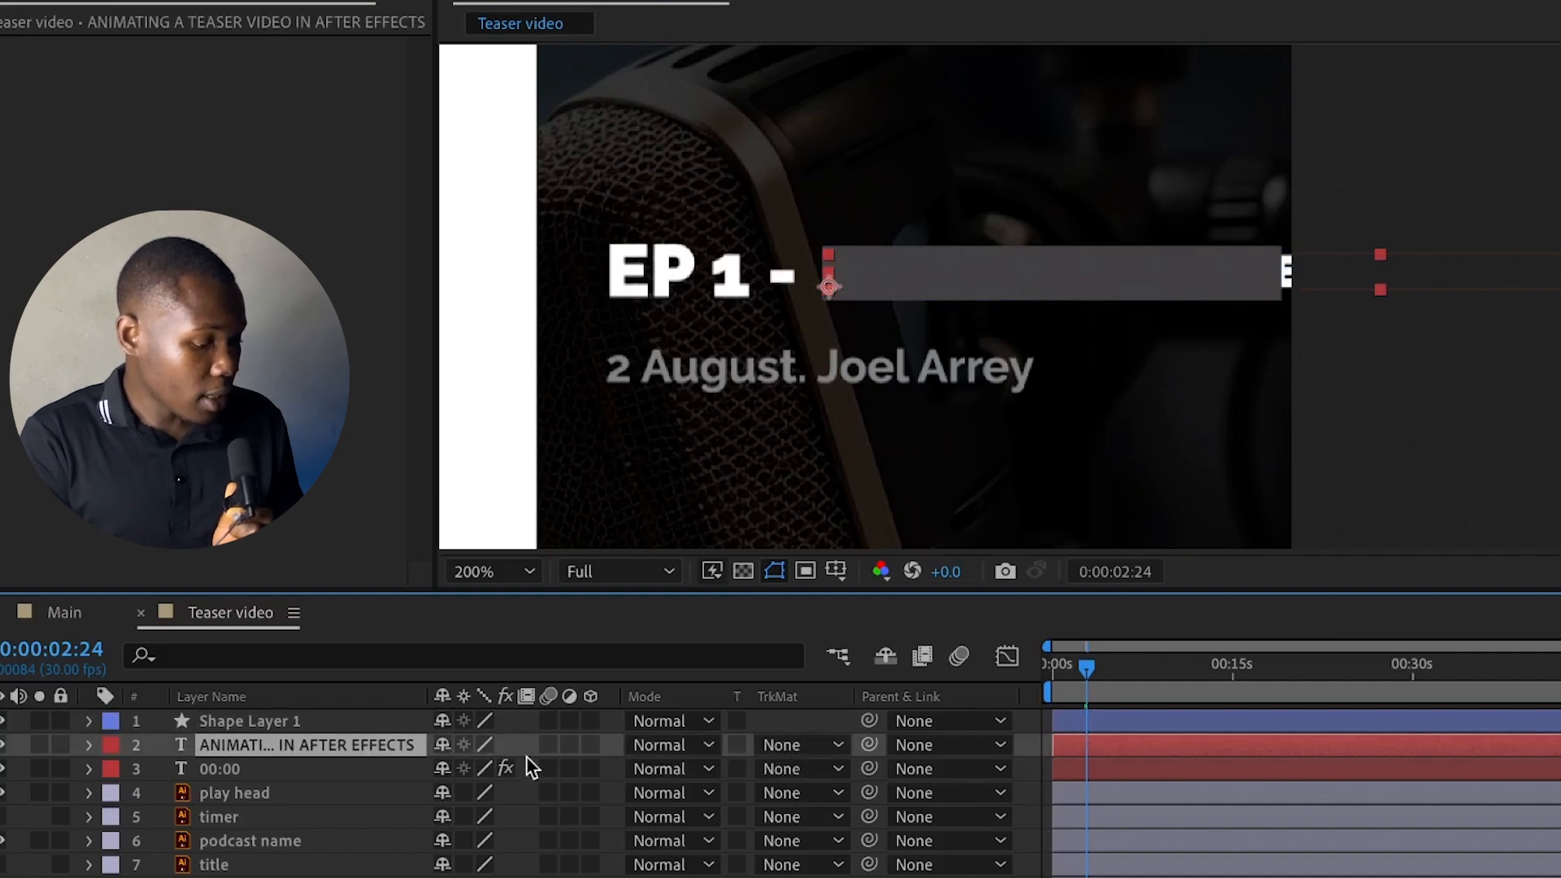
{"action": "left_click", "coordinate": [789, 745]}
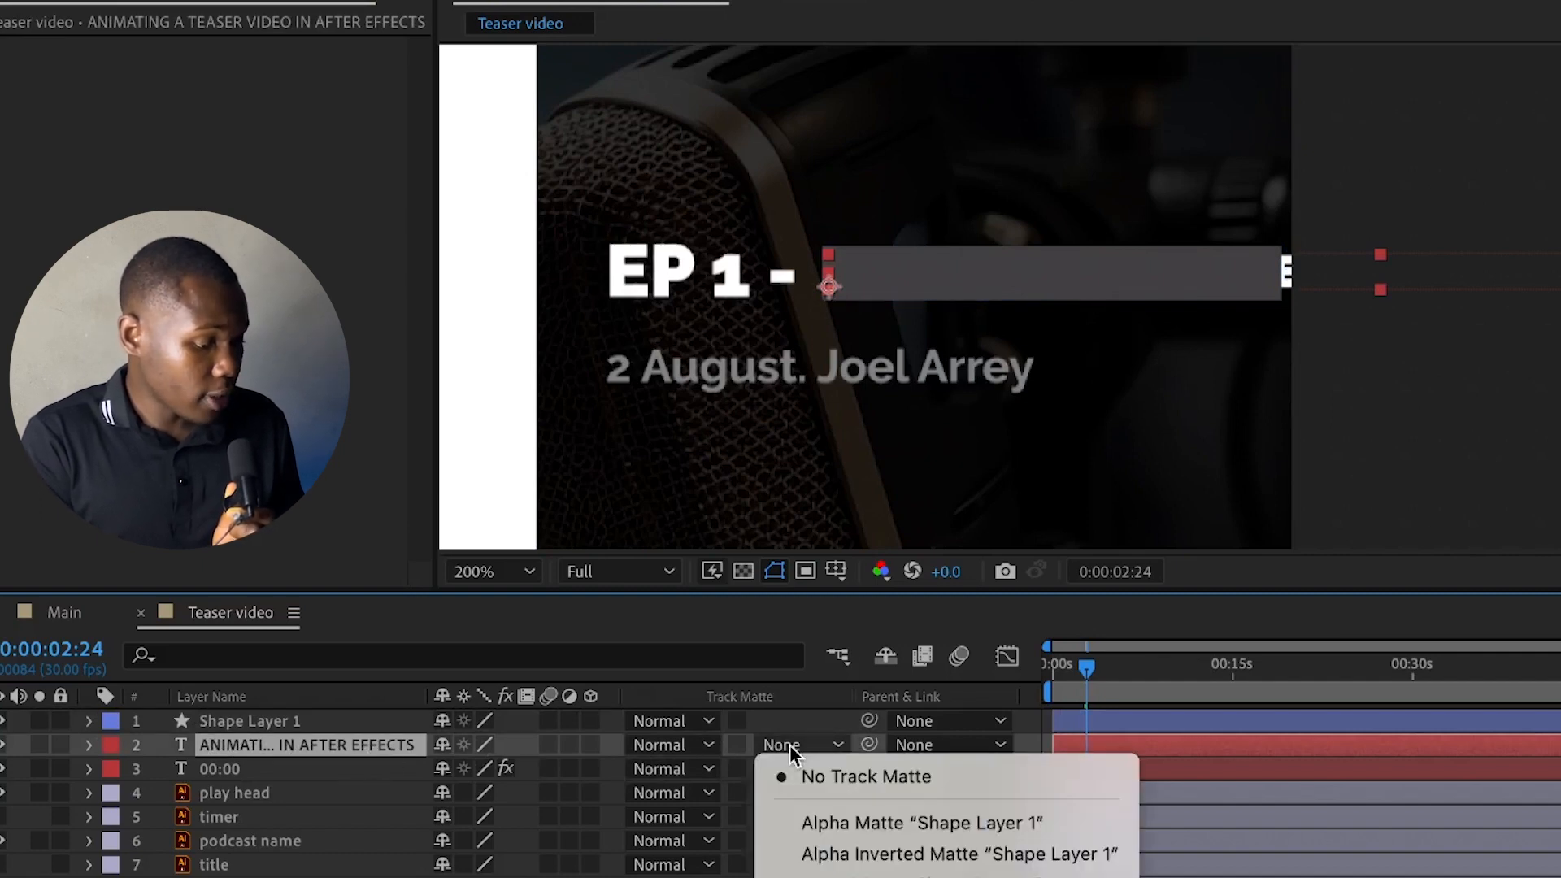
{"action": "left_click", "coordinate": [851, 820]}
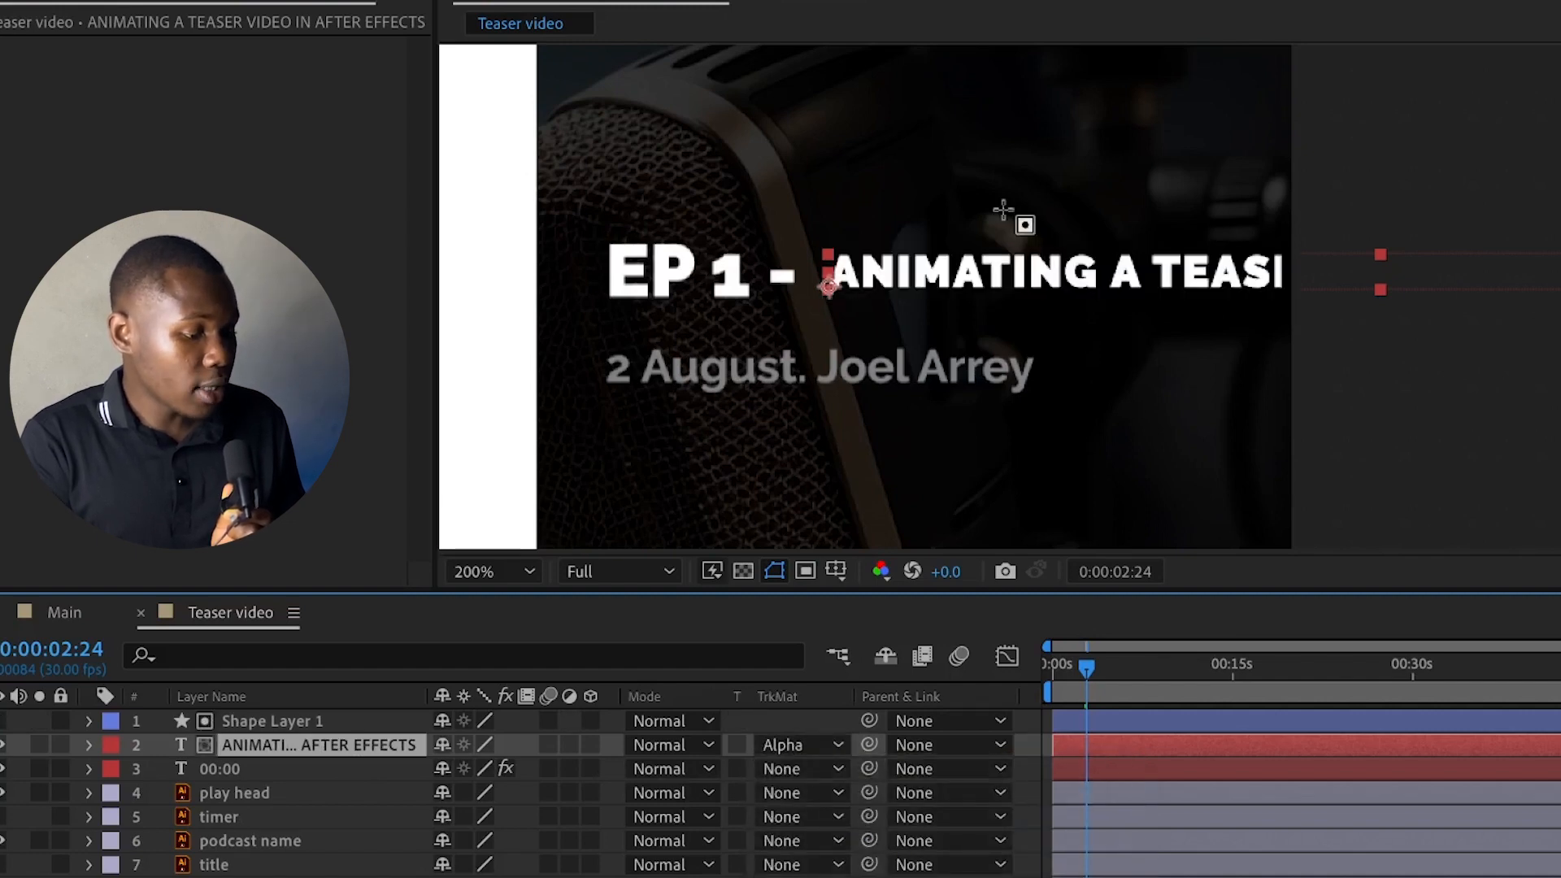
Add a starting Position keyframe to the episode title text layer at 0:00:00:00
{"action": "key", "text": "Home"}
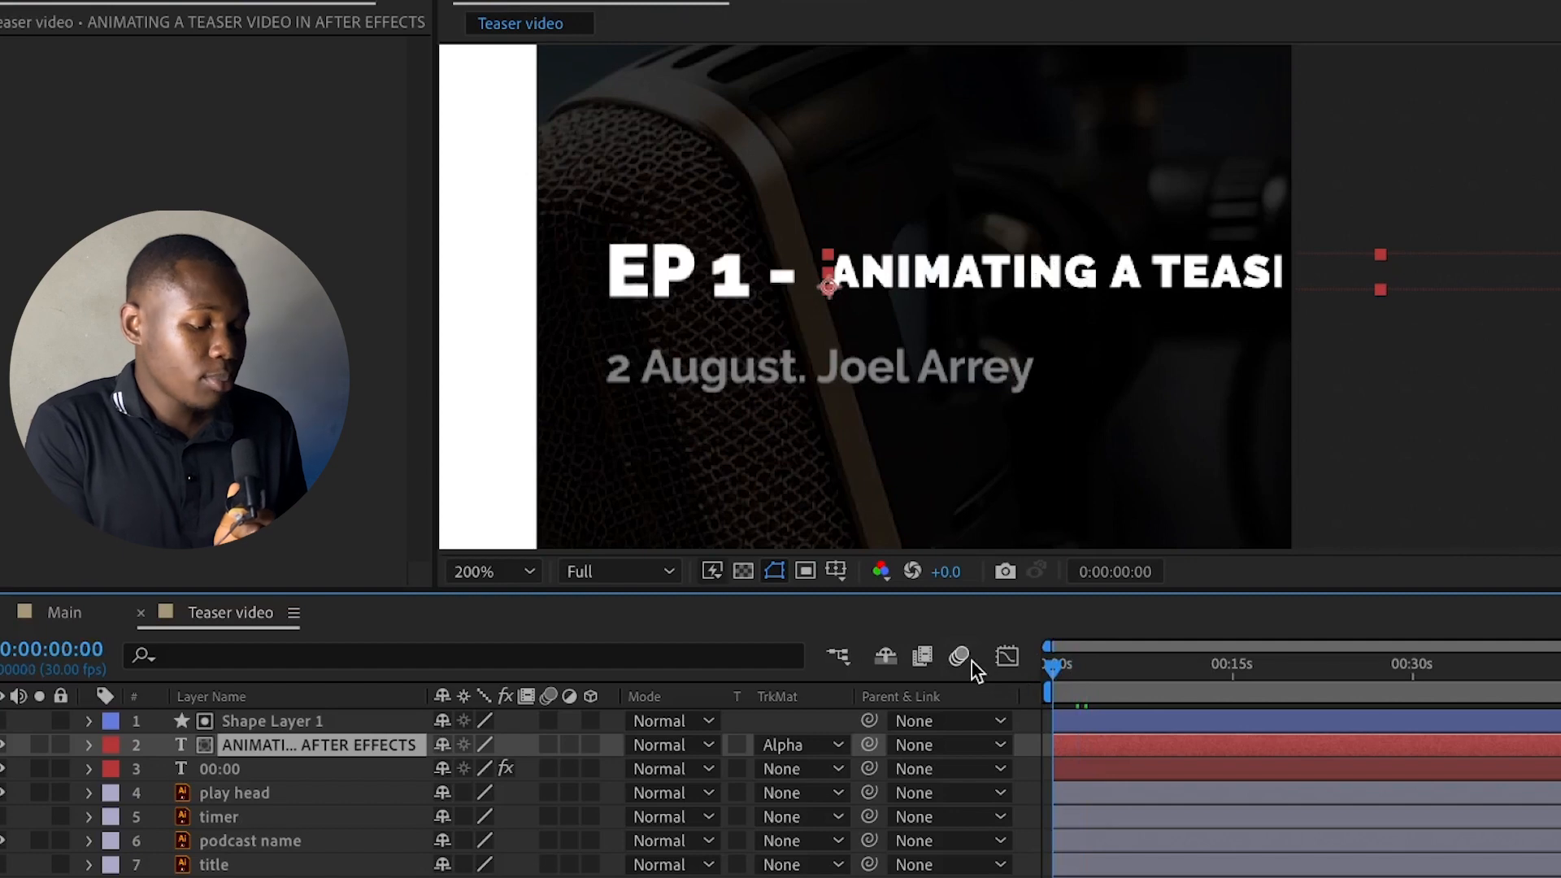
{"action": "key", "text": "p"}
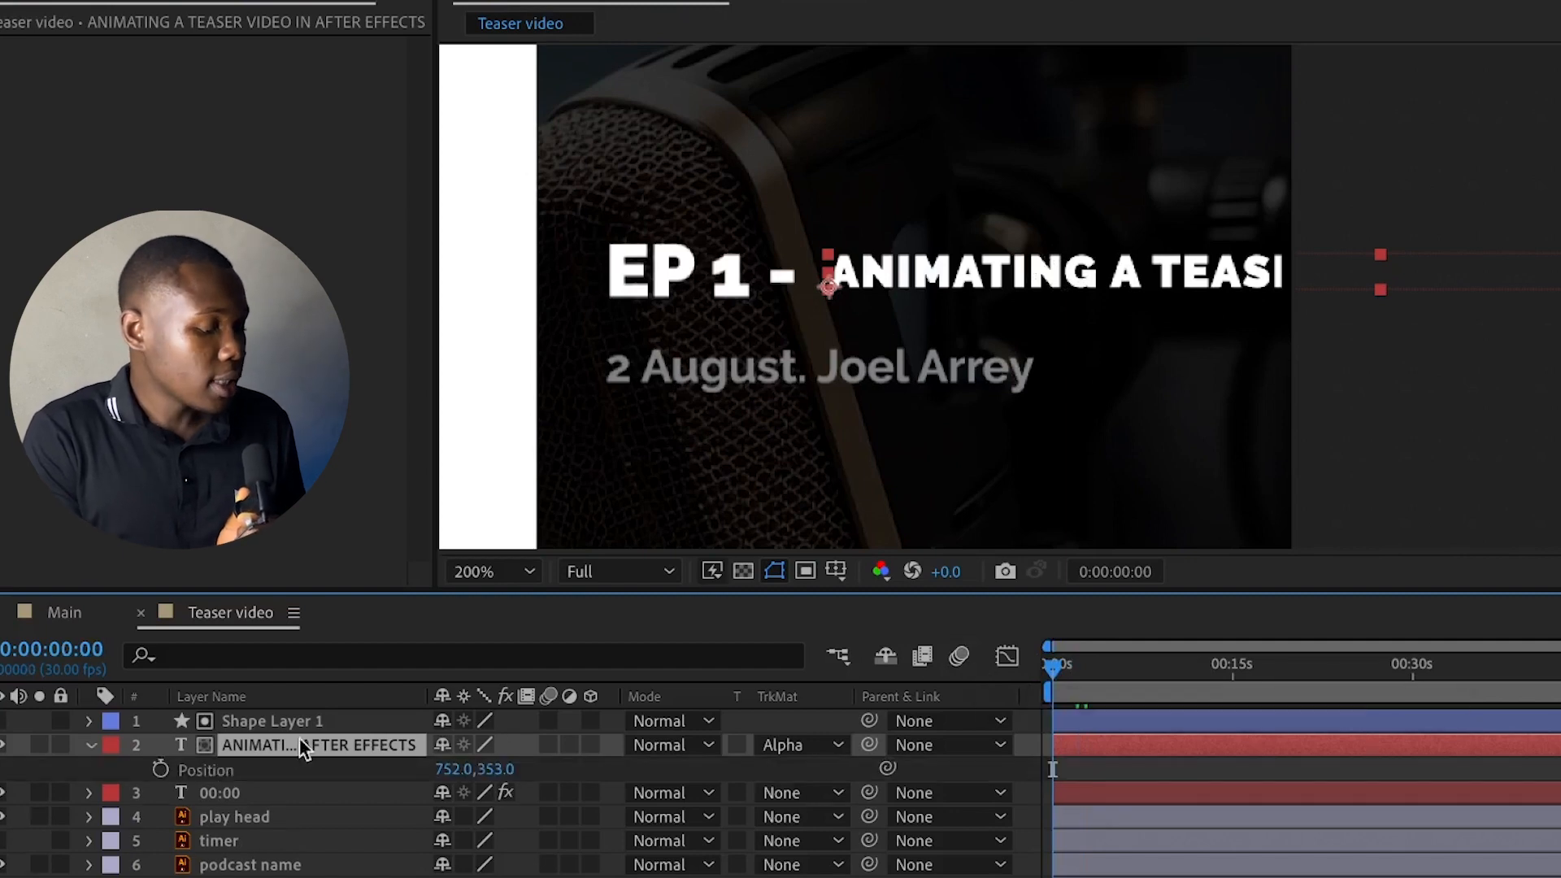
{"action": "left_click", "coordinate": [161, 768]}
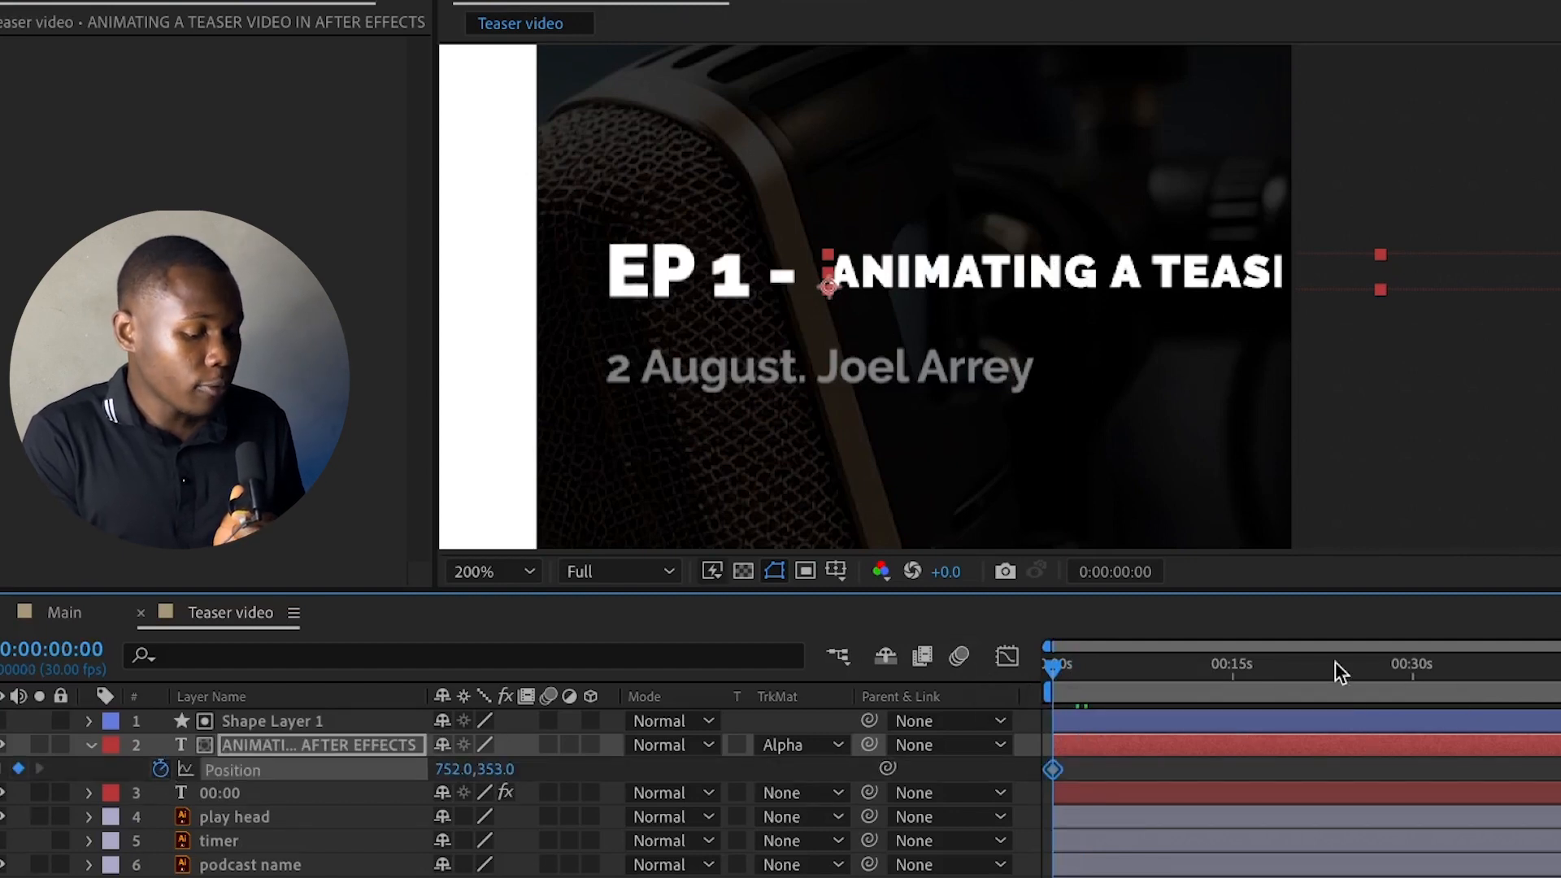
Add a second Position keyframe to the episode title at 0:00:29:28 with X at -79, moving the text fully past its matte
{"action": "left_click", "coordinate": [1275, 684]}
{"action": "key", "text": "space"}
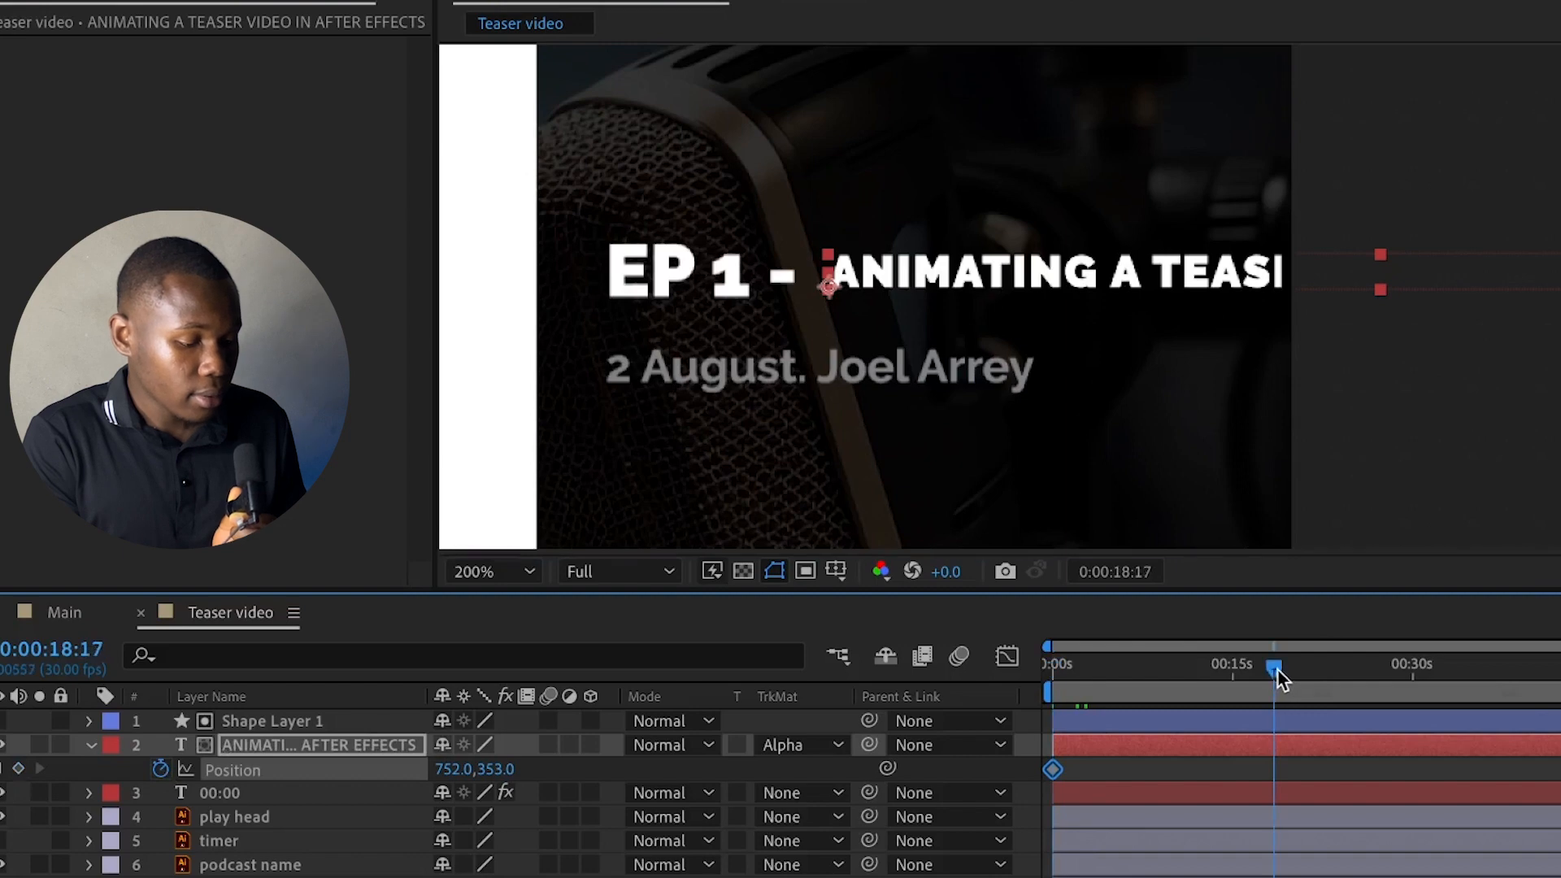
{"action": "left_click_drag", "start_coordinate": [1407, 654], "coordinate": [1412, 657]}
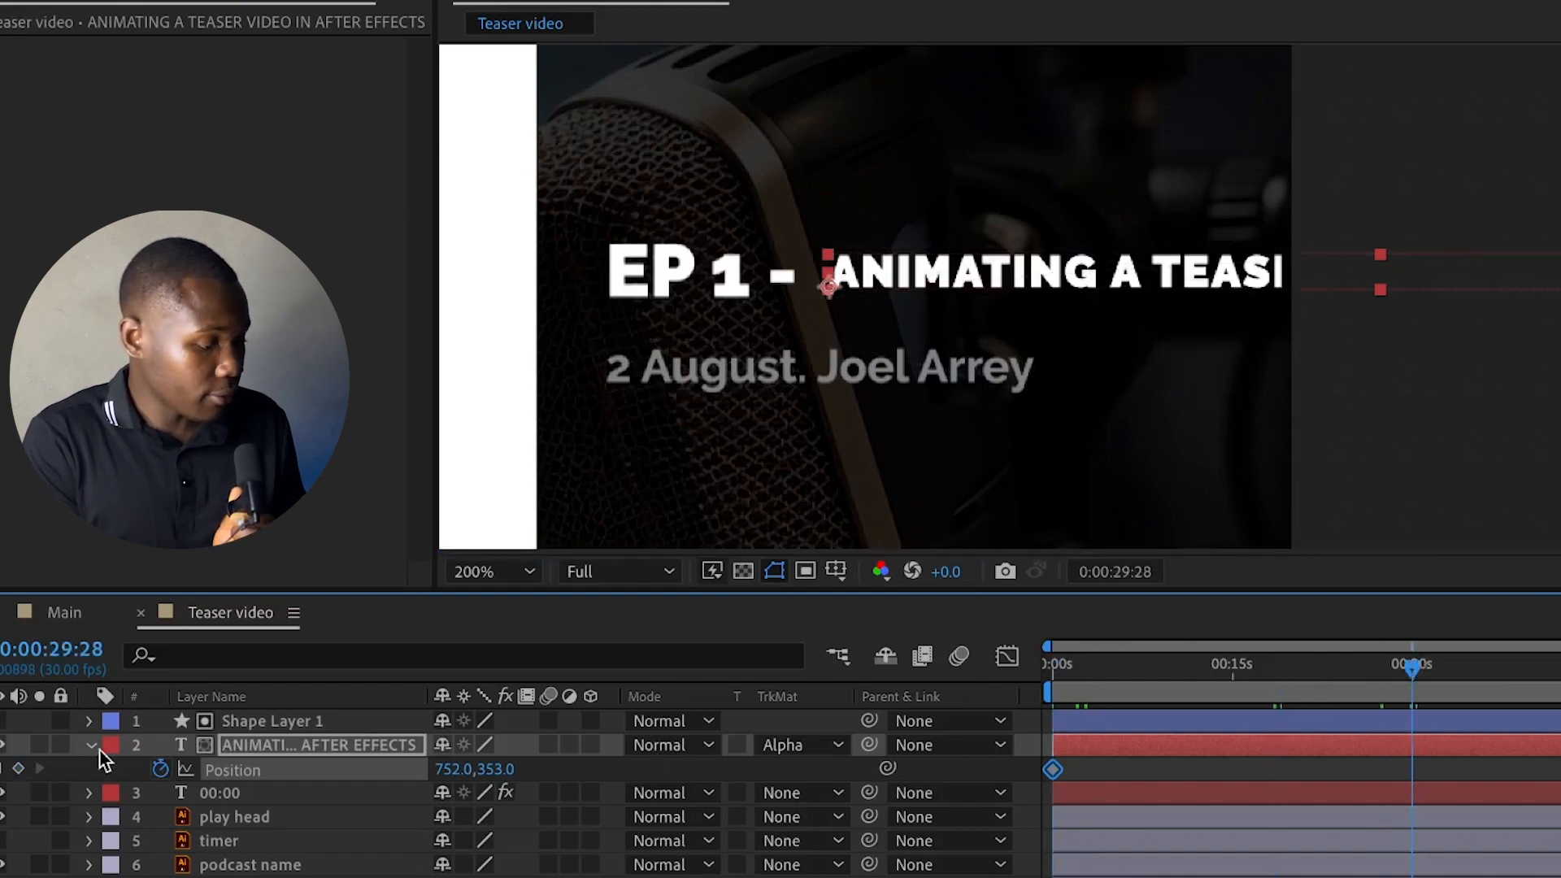
{"action": "left_click", "coordinate": [19, 768]}
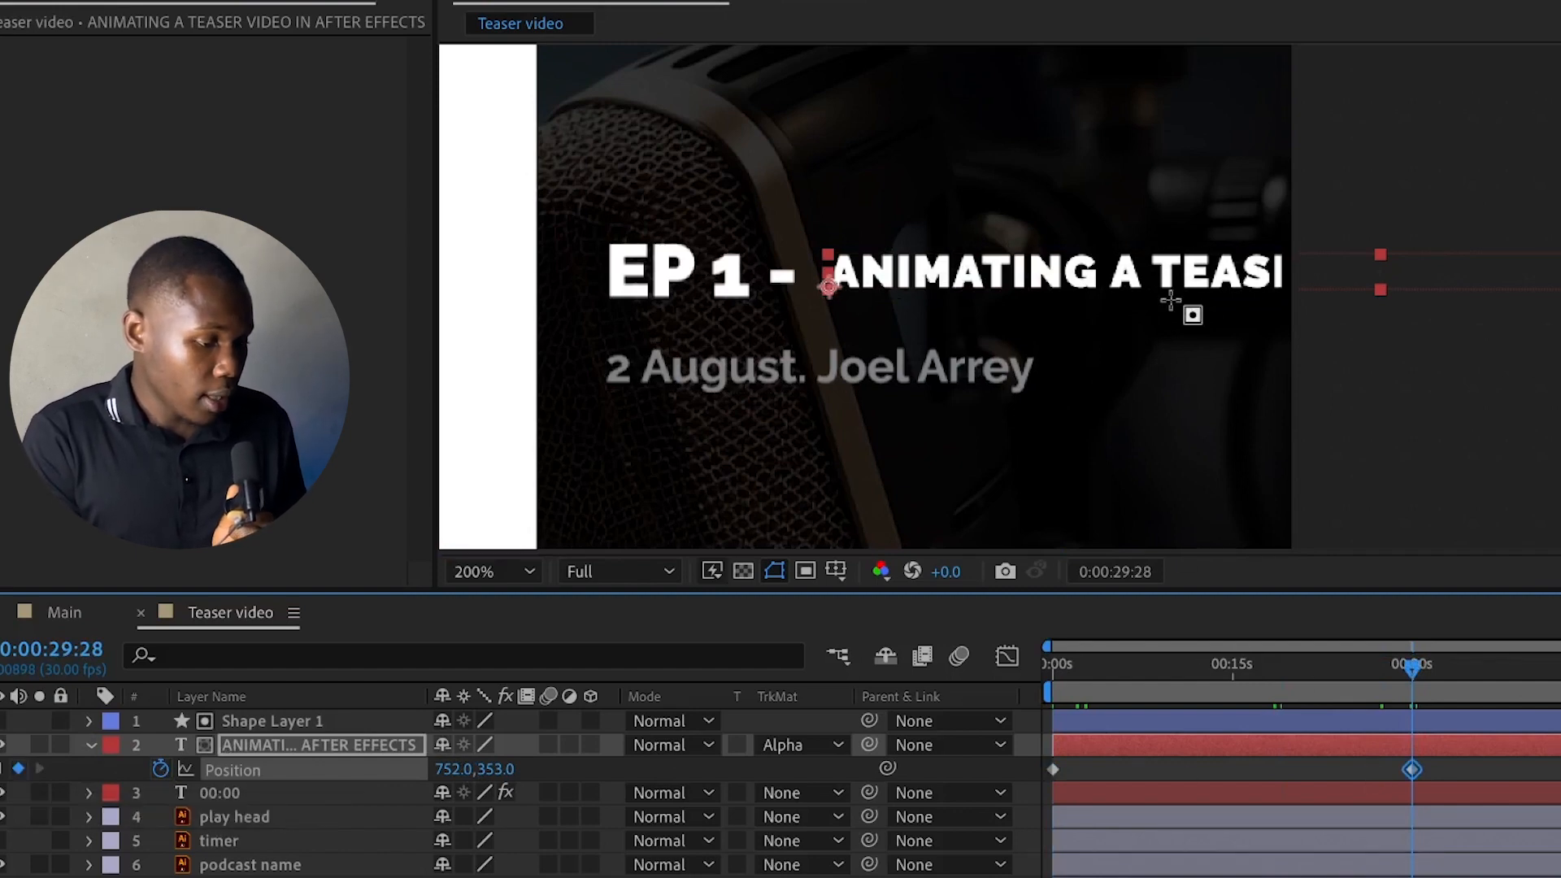
{"action": "left_click_drag", "start_coordinate": [455, 770], "coordinate": [504, 717]}
{"action": "left_click_drag", "start_coordinate": [452, 769], "coordinate": [309, 776]}
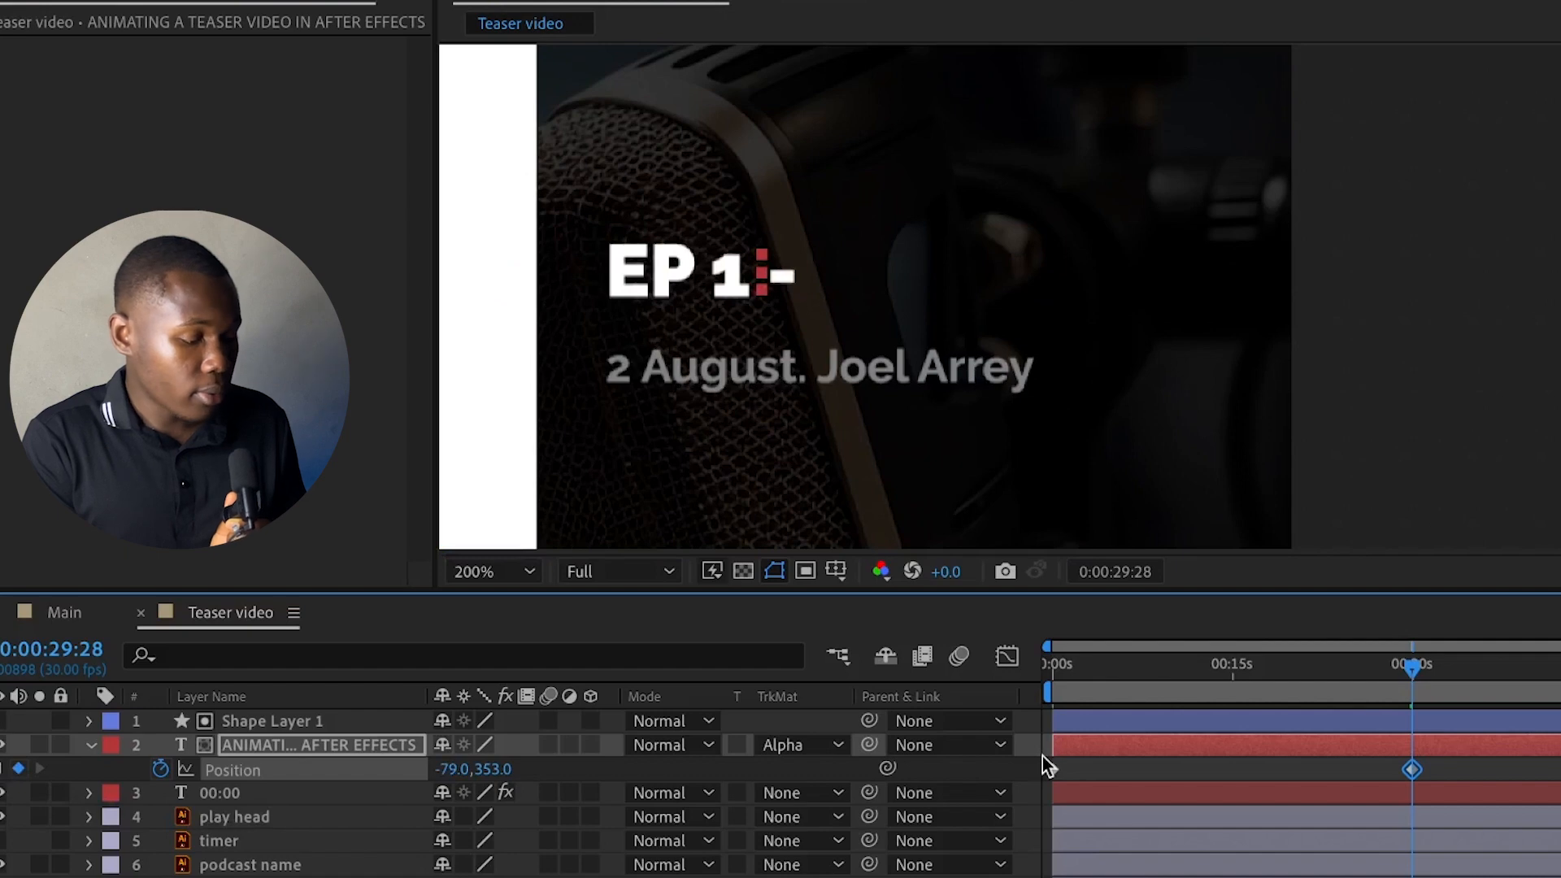
Add the expression loopOut("cycle") to the episode title's Position
{"action": "left_click", "coordinate": [160, 776], "text": "alt"}
{"action": "type", "text": "loop"}
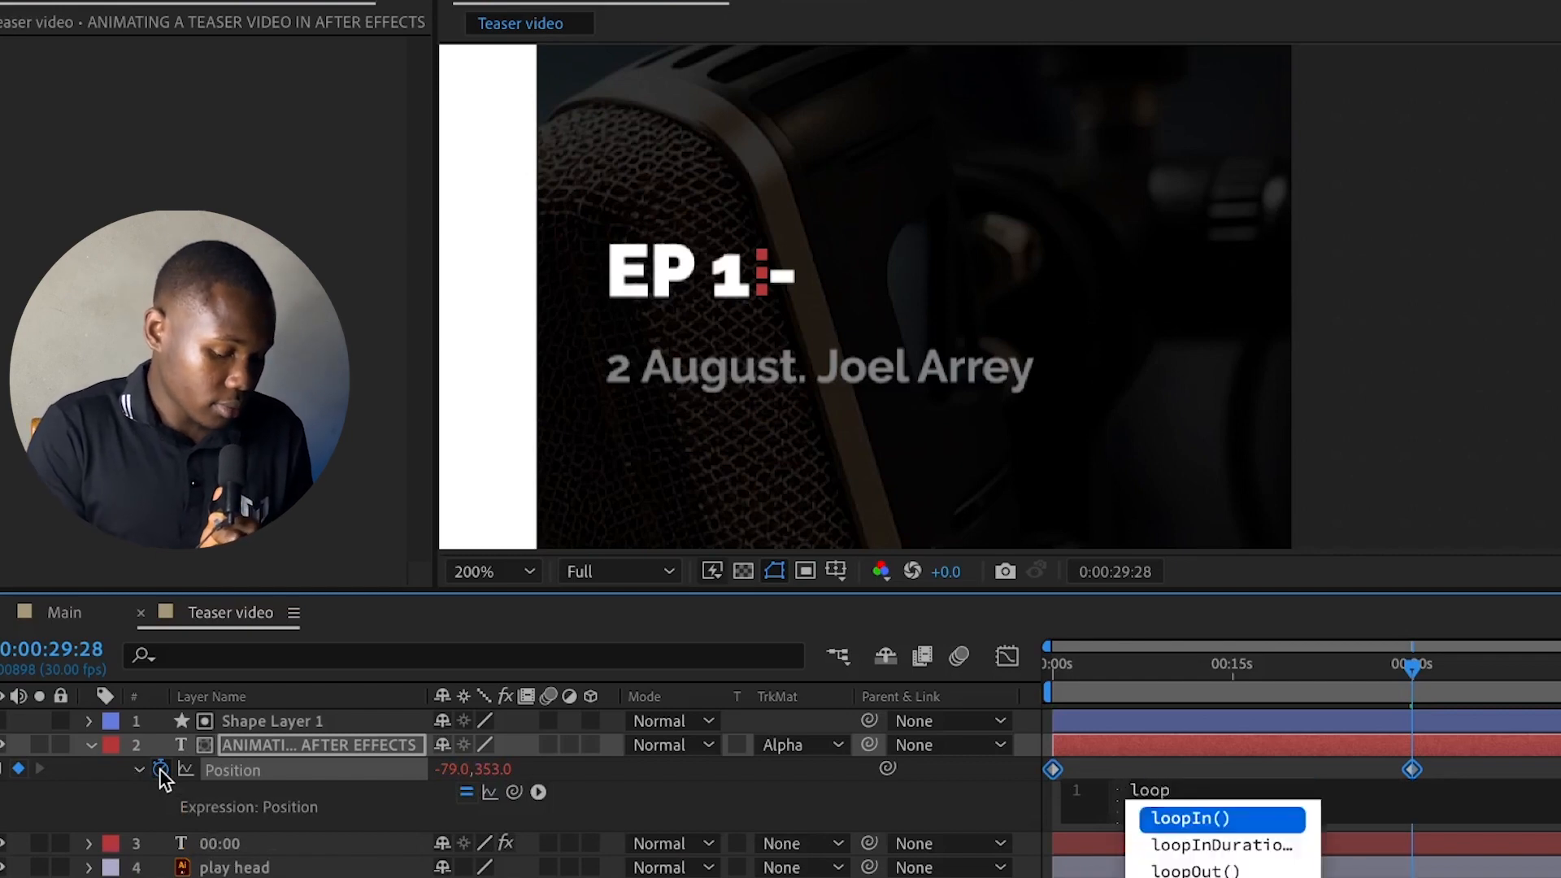
{"action": "key", "text": "Down"}
{"action": "key", "text": "Down"}
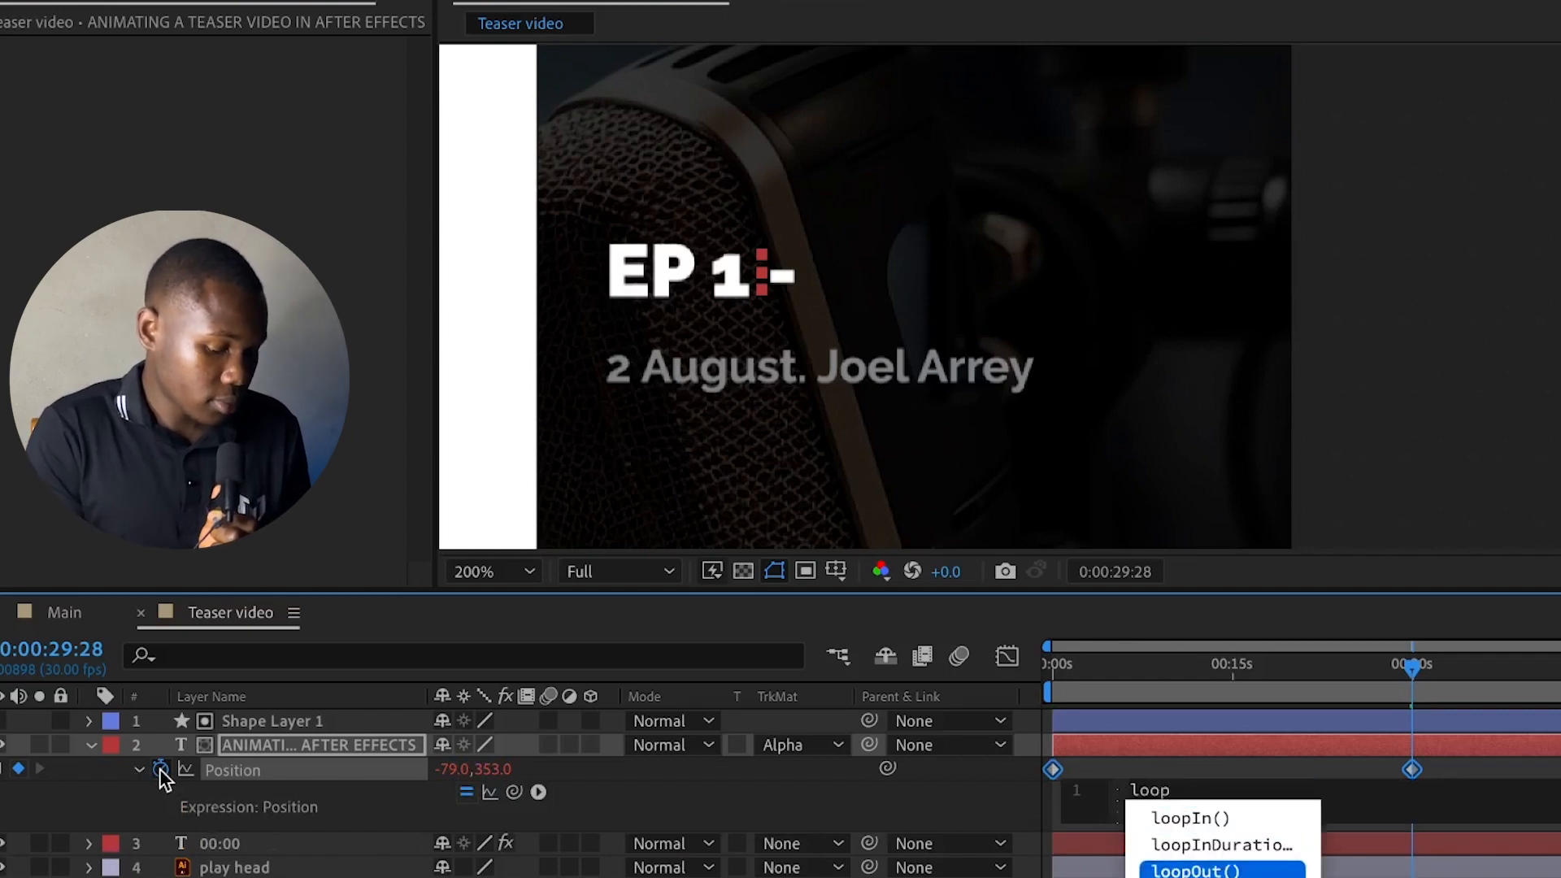
{"action": "key", "text": "Return"}
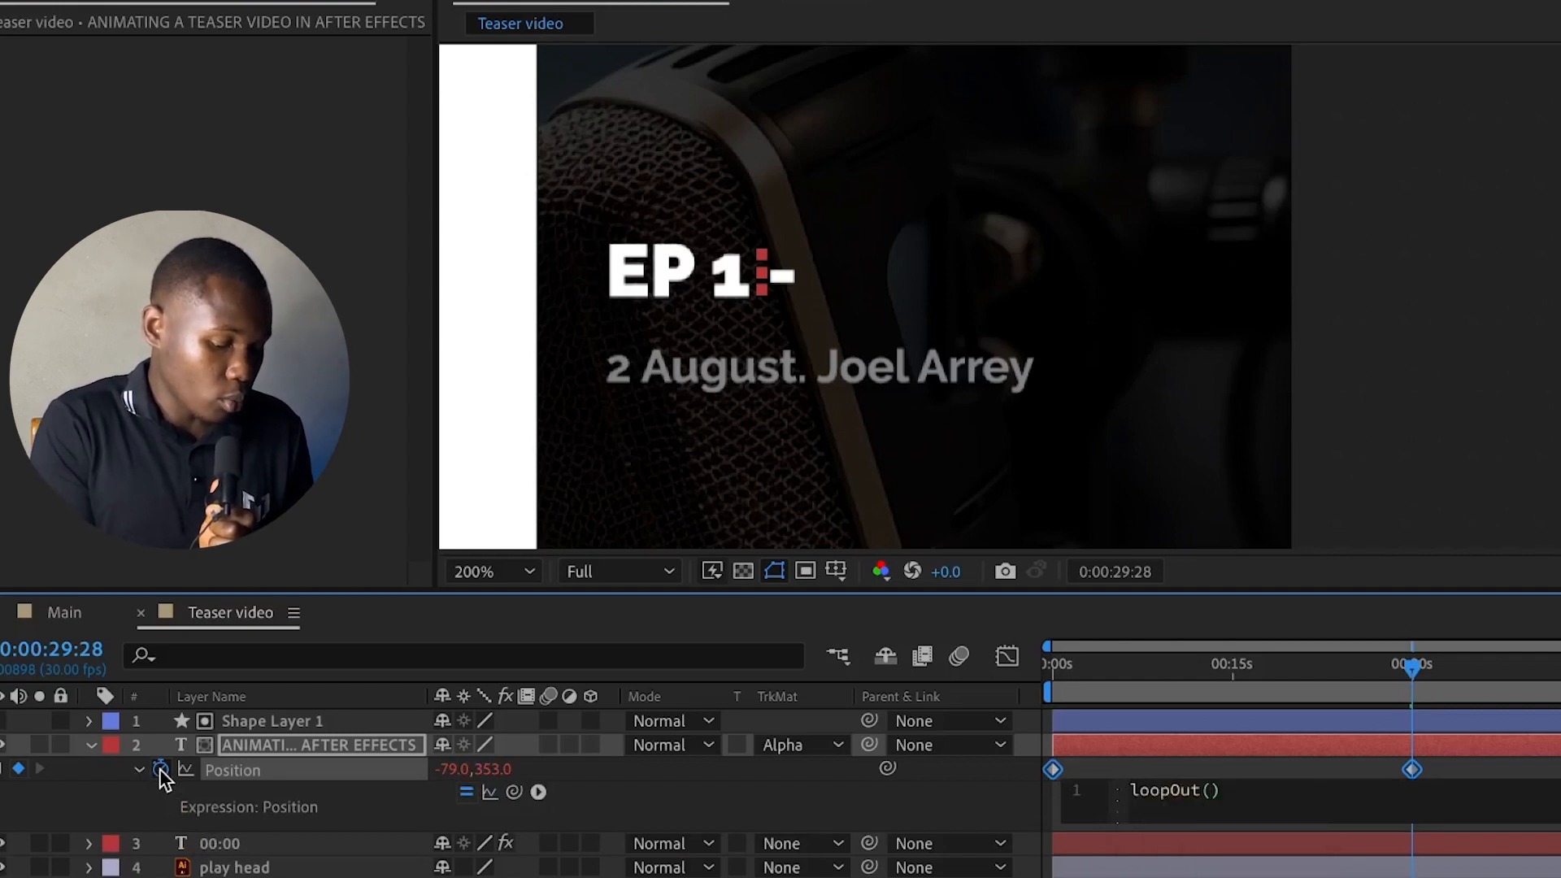
{"action": "type", "text": "\""}
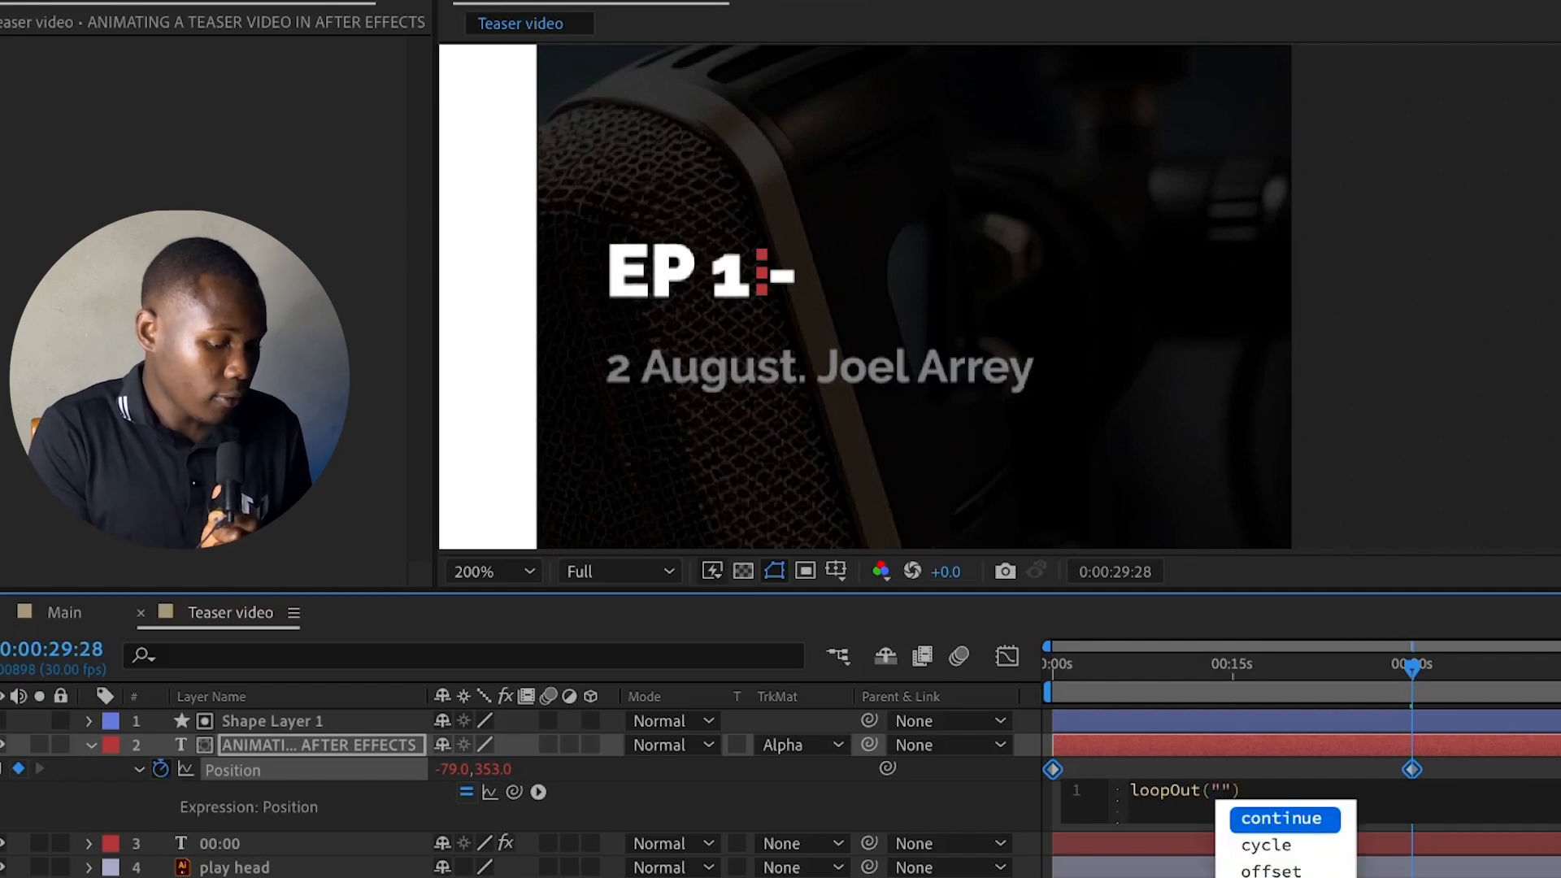
{"action": "left_click", "coordinate": [1284, 845]}
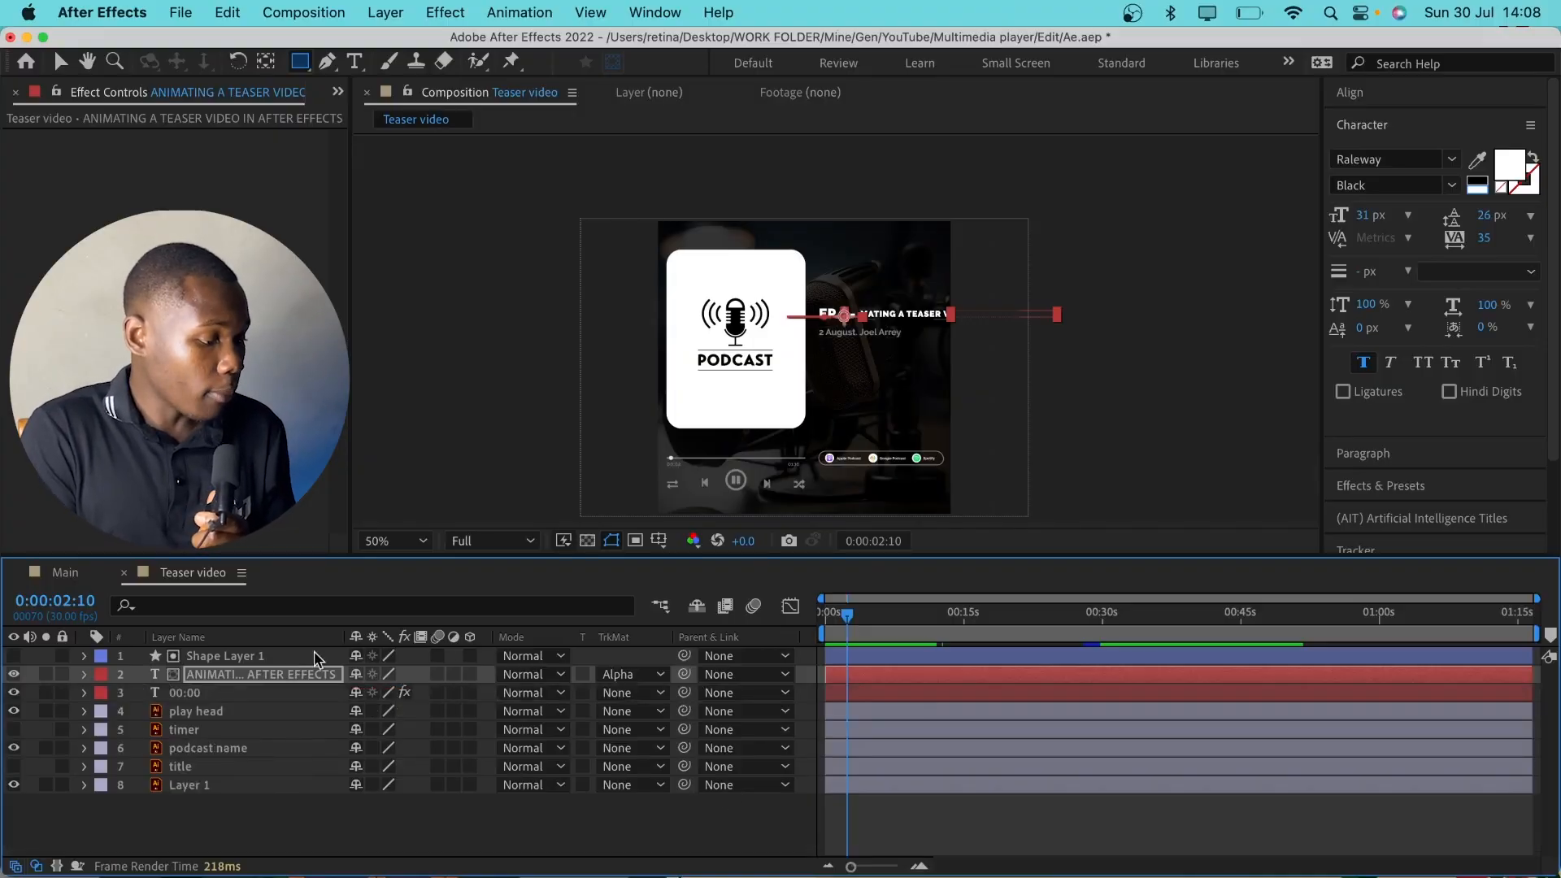
Place the Teaser video composition into the Main composition, beneath the Ep 1 Teaser.mp3 layer
{"action": "left_click", "coordinate": [64, 573]}
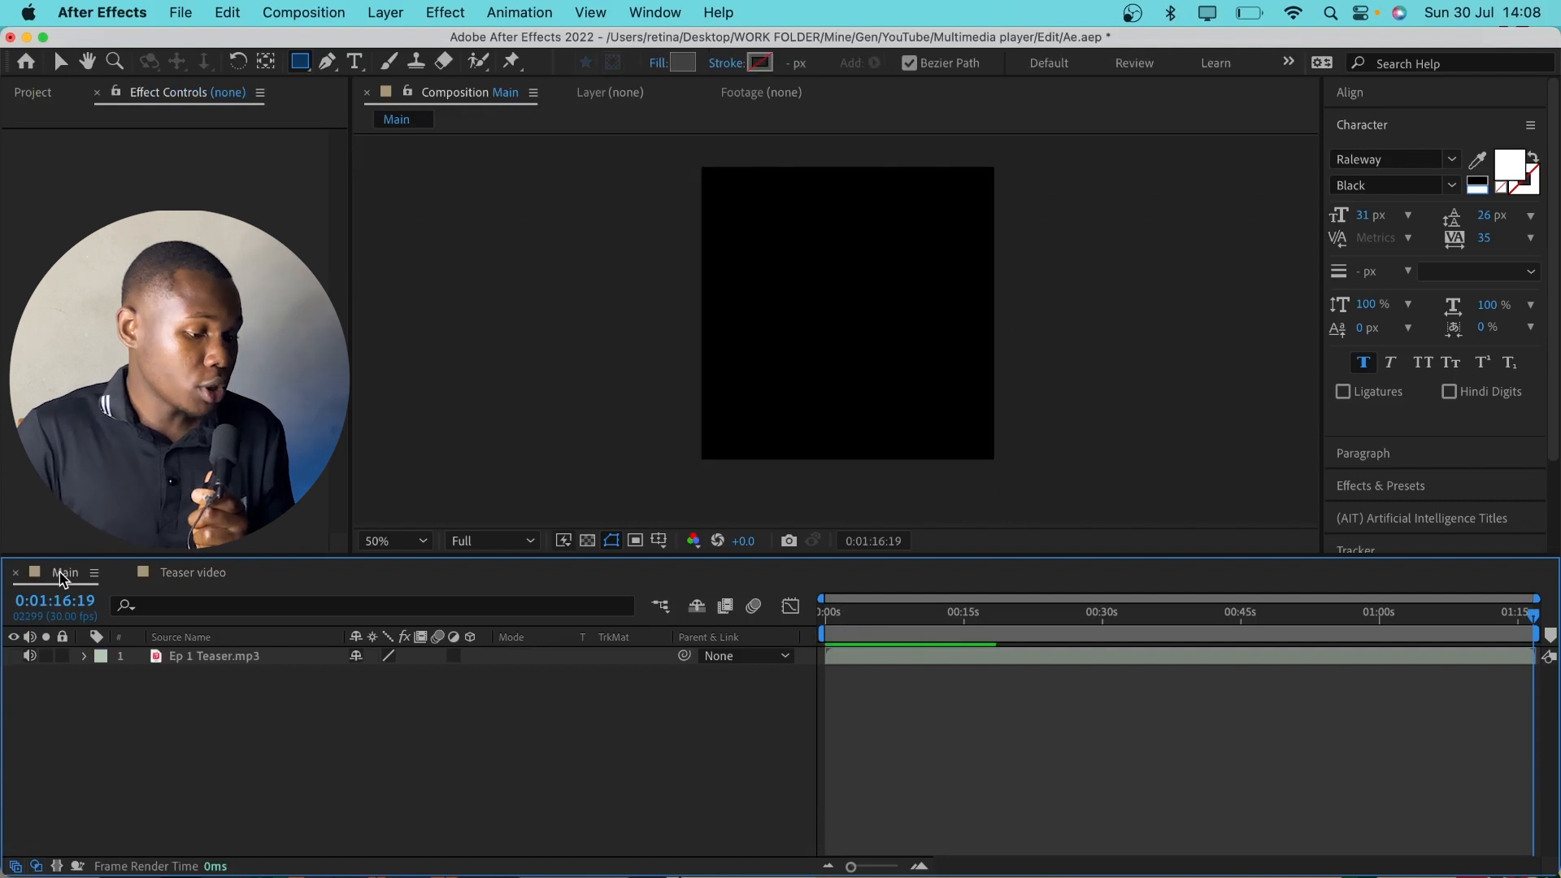
{"action": "left_click", "coordinate": [17, 91]}
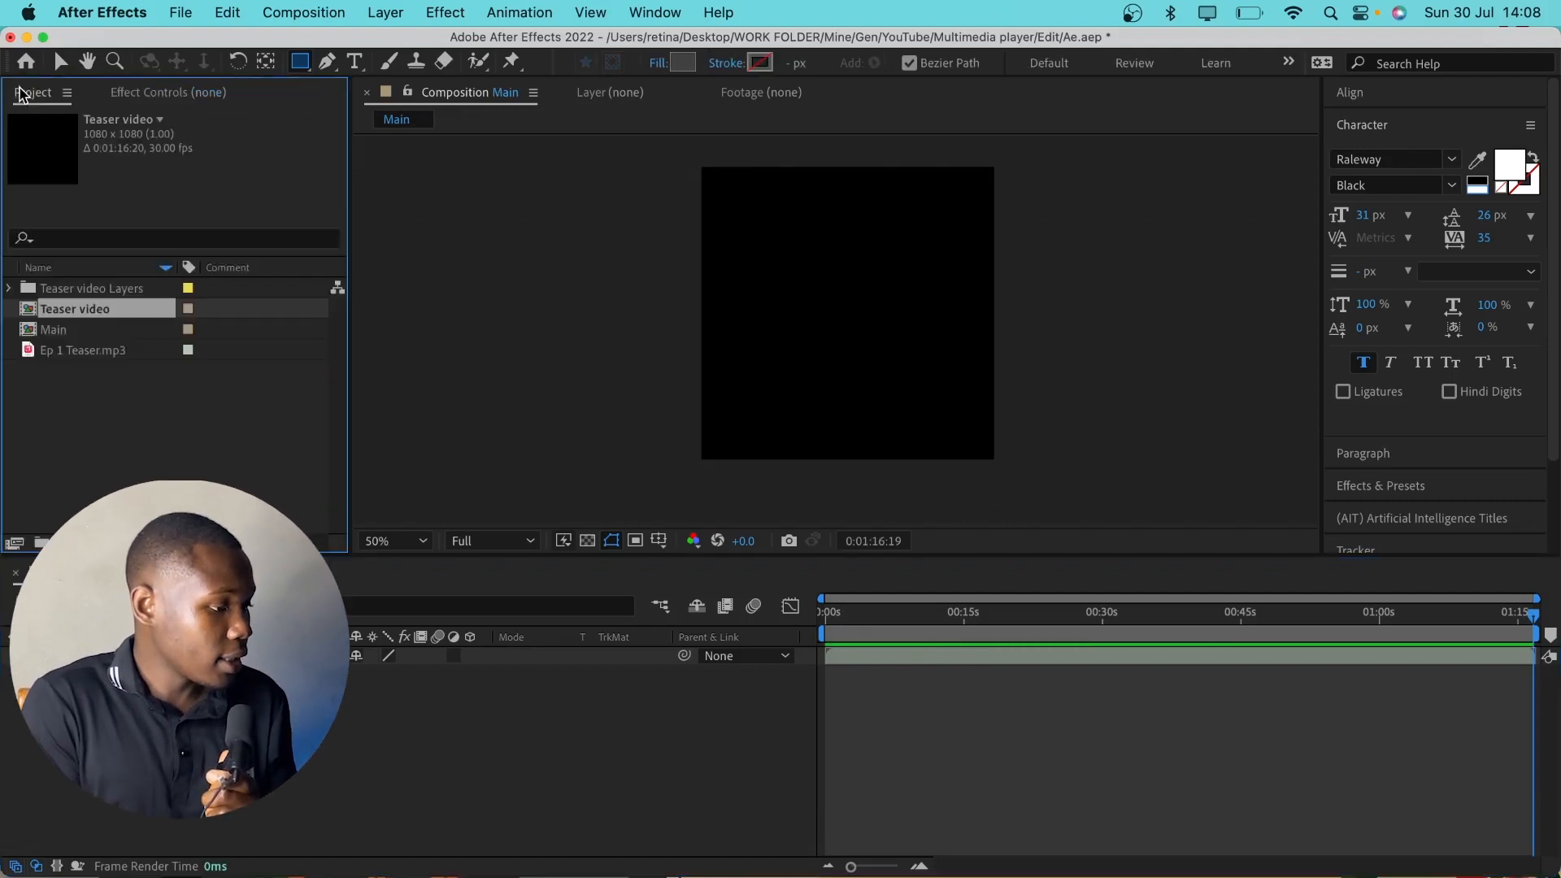
{"action": "left_click_drag", "start_coordinate": [74, 309], "coordinate": [181, 730]}
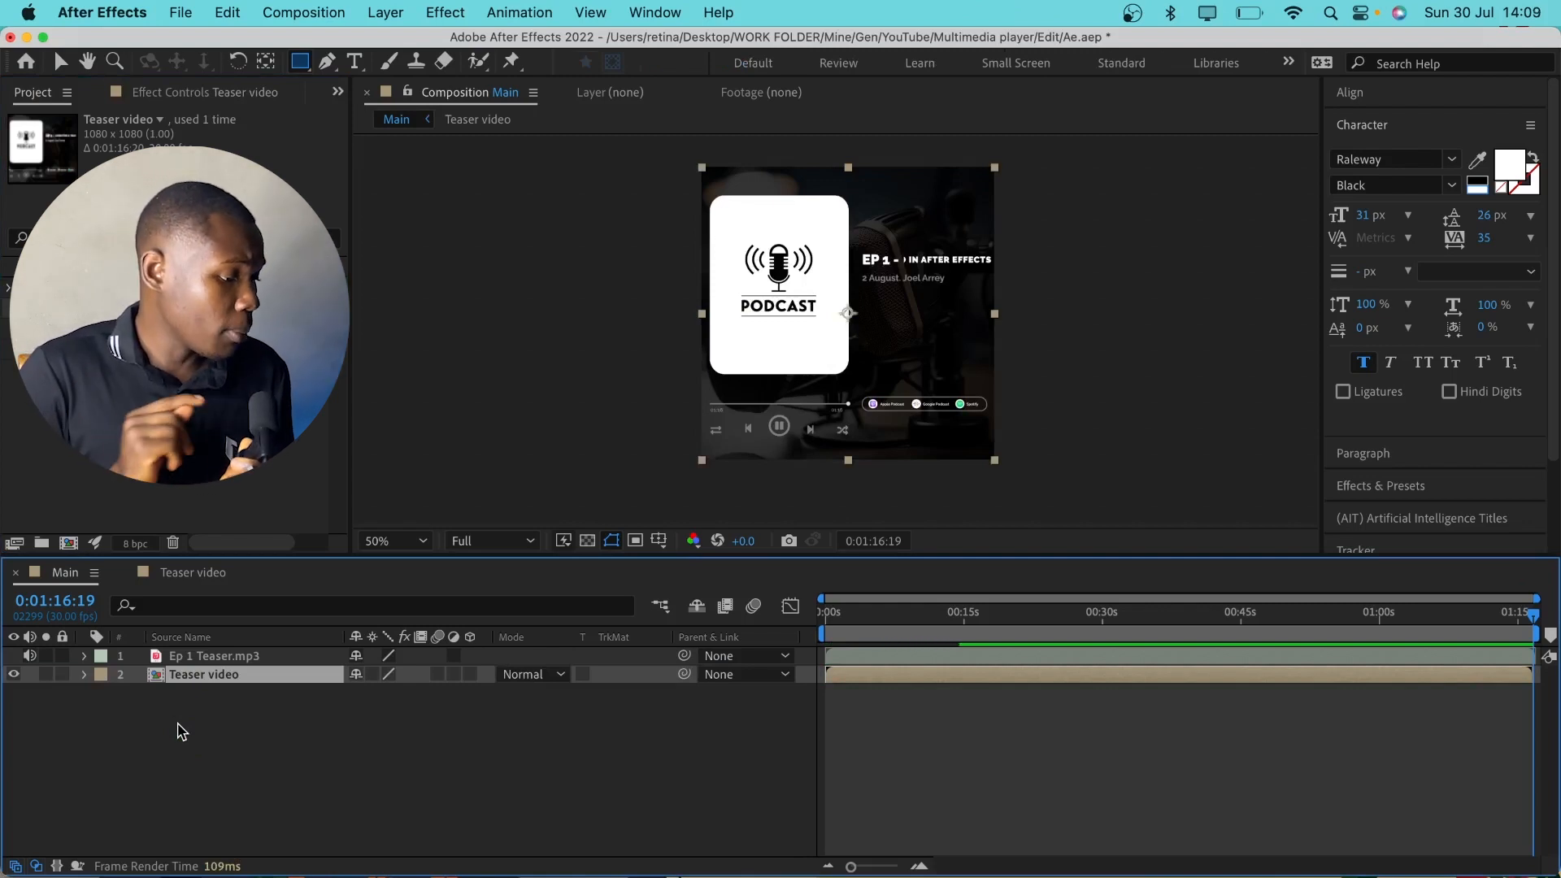
Create a new deep turquoise solid layer in the Main composition
{"action": "right_click", "coordinate": [290, 615]}
{"action": "mouse_move", "coordinate": [325, 624]}
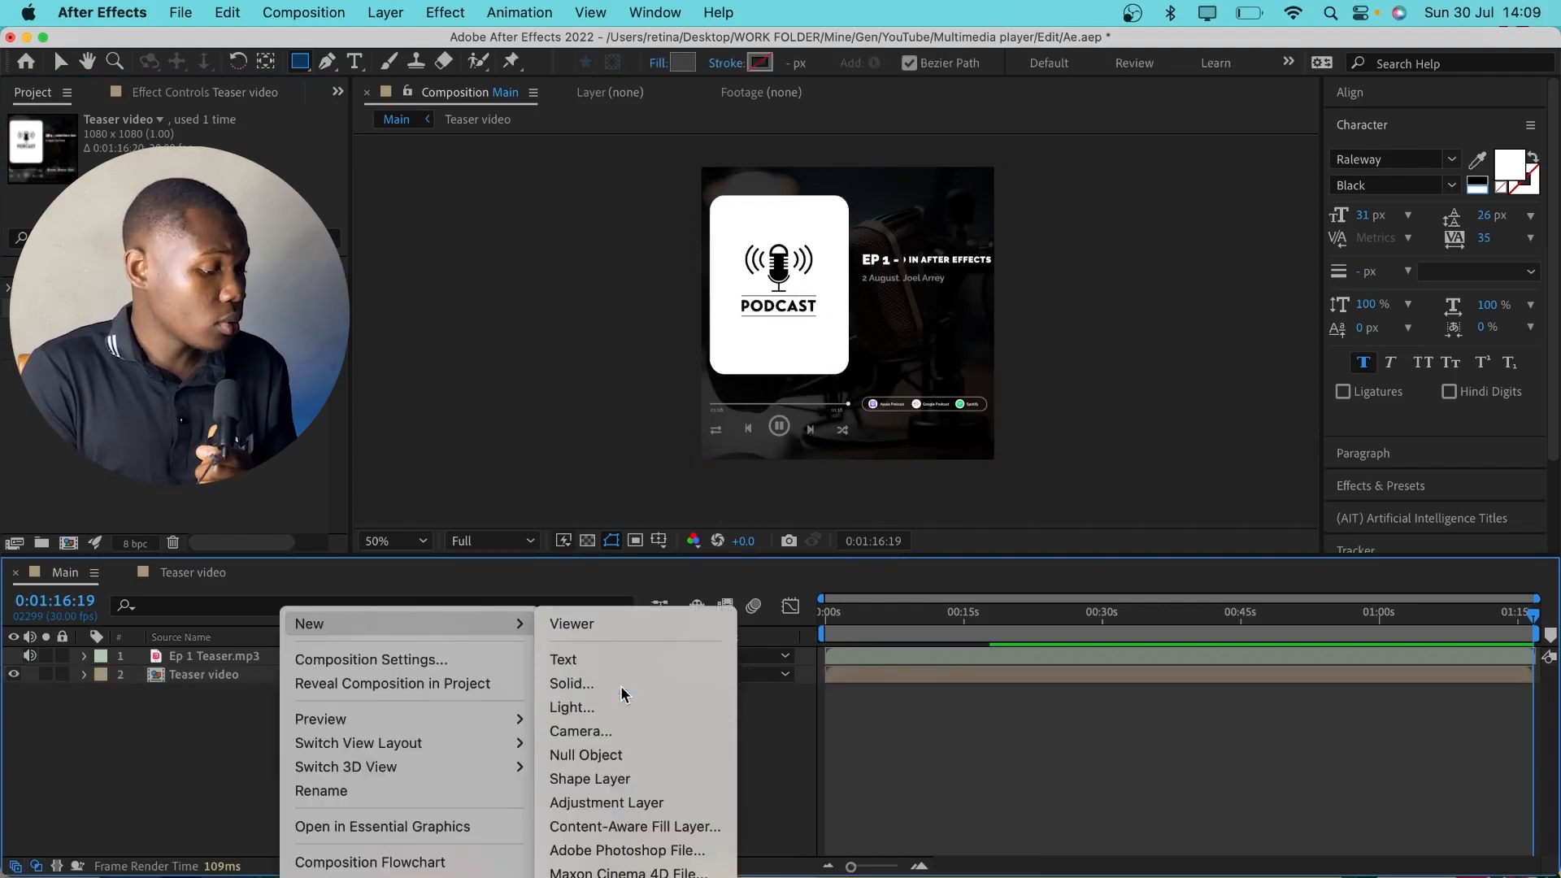
{"action": "left_click", "coordinate": [578, 683]}
{"action": "left_click", "coordinate": [1226, 759]}
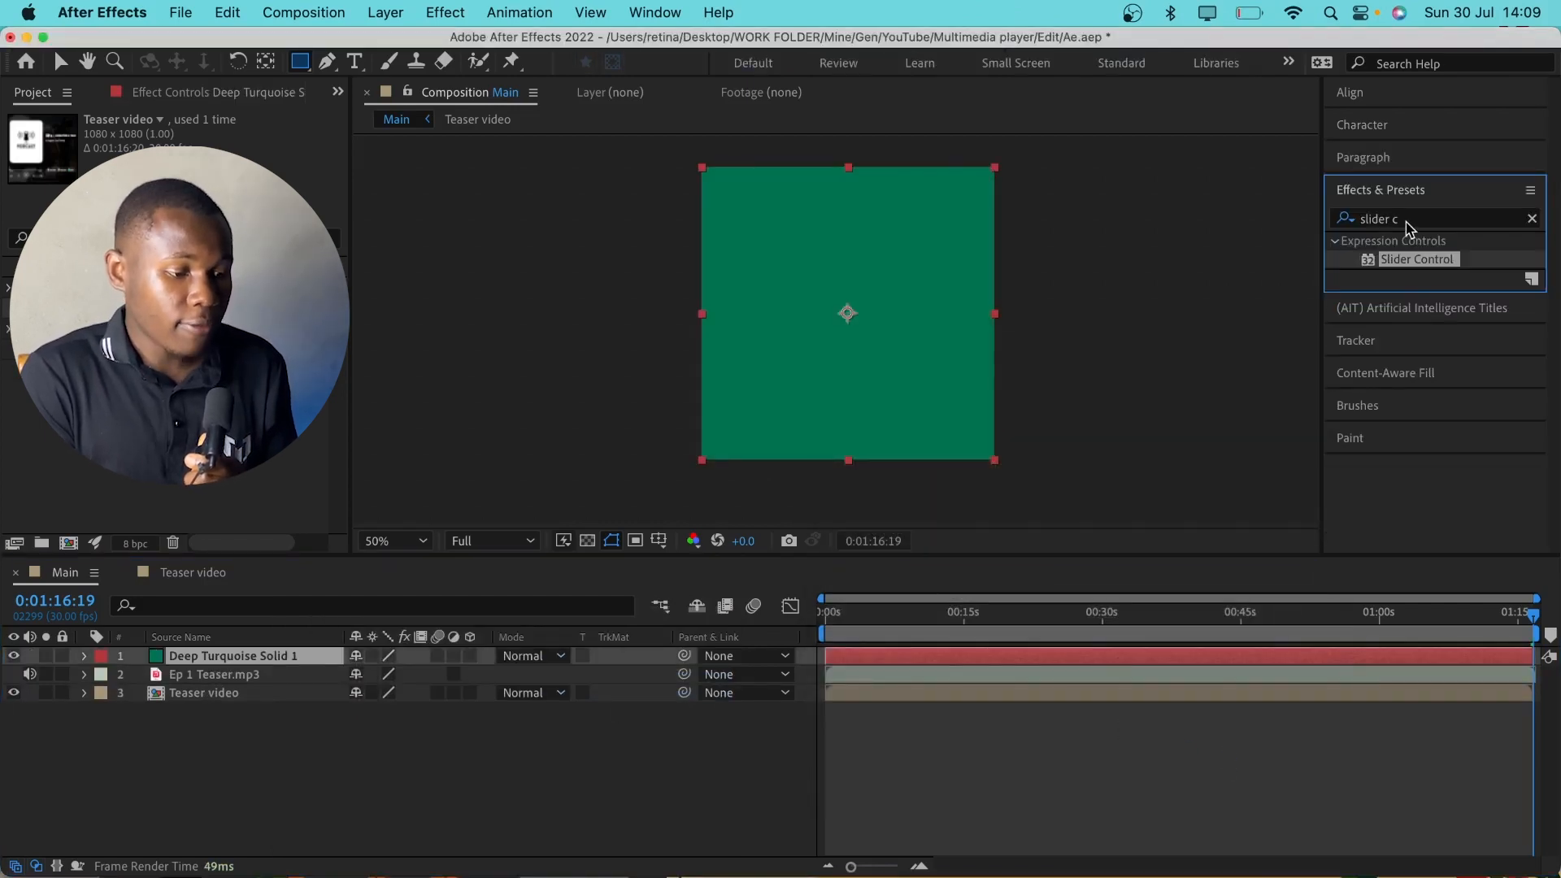
Find the Audio Waveform effect and apply it to the new solid
{"action": "left_click", "coordinate": [1405, 220]}
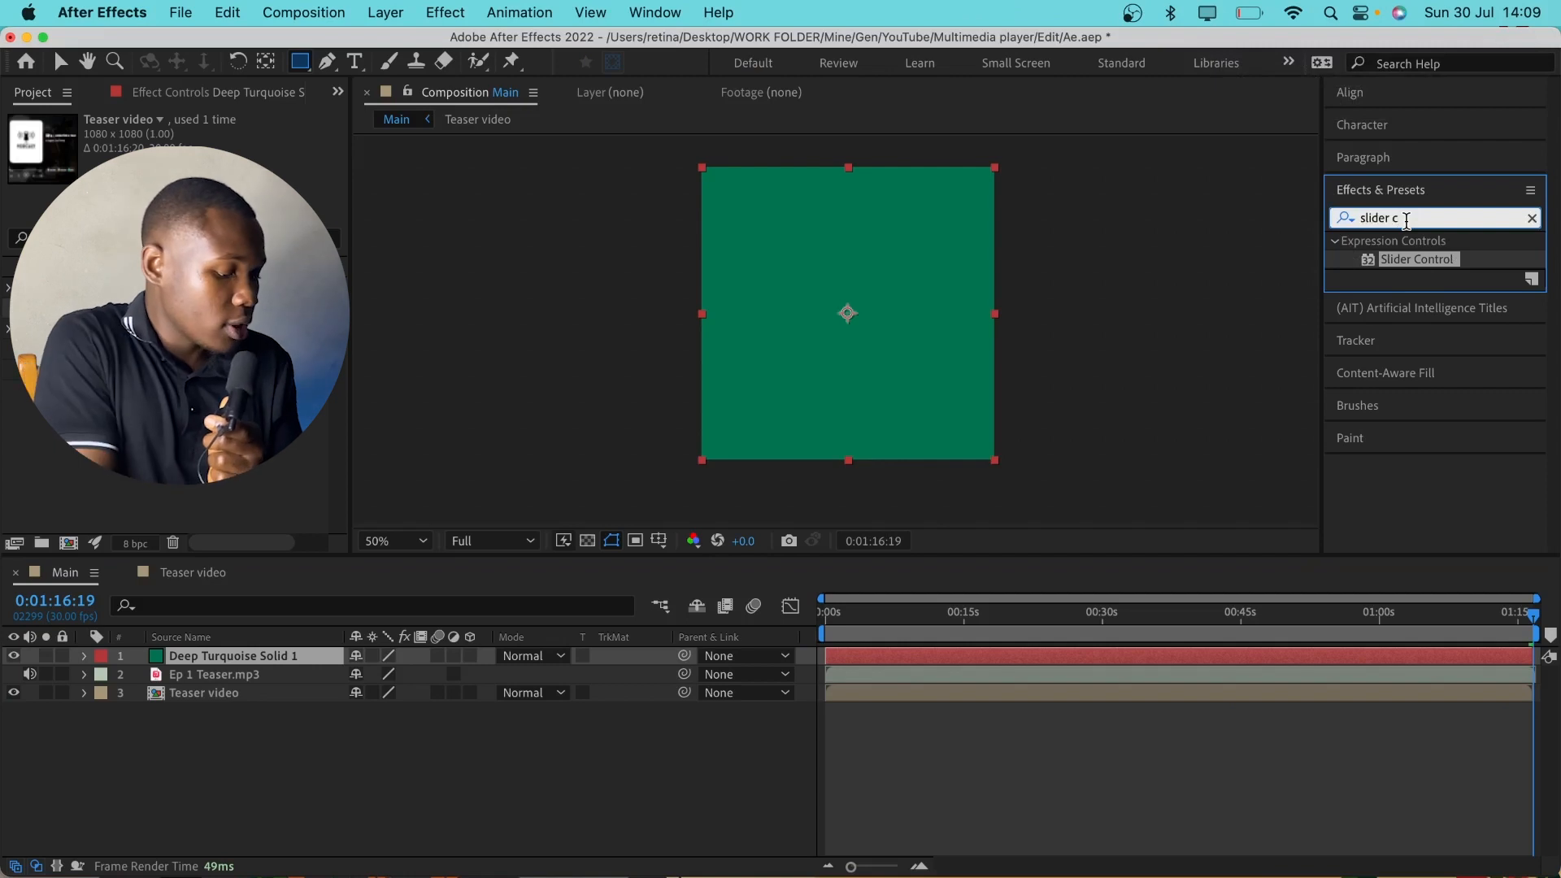
{"action": "key", "text": "super+a"}
{"action": "type", "text": "a"}
{"action": "mouse_move", "coordinate": [1424, 277]}
{"action": "left_mouse_down"}
{"action": "mouse_move", "coordinate": [993, 656]}
{"action": "mouse_move", "coordinate": [935, 660]}
{"action": "left_mouse_up"}
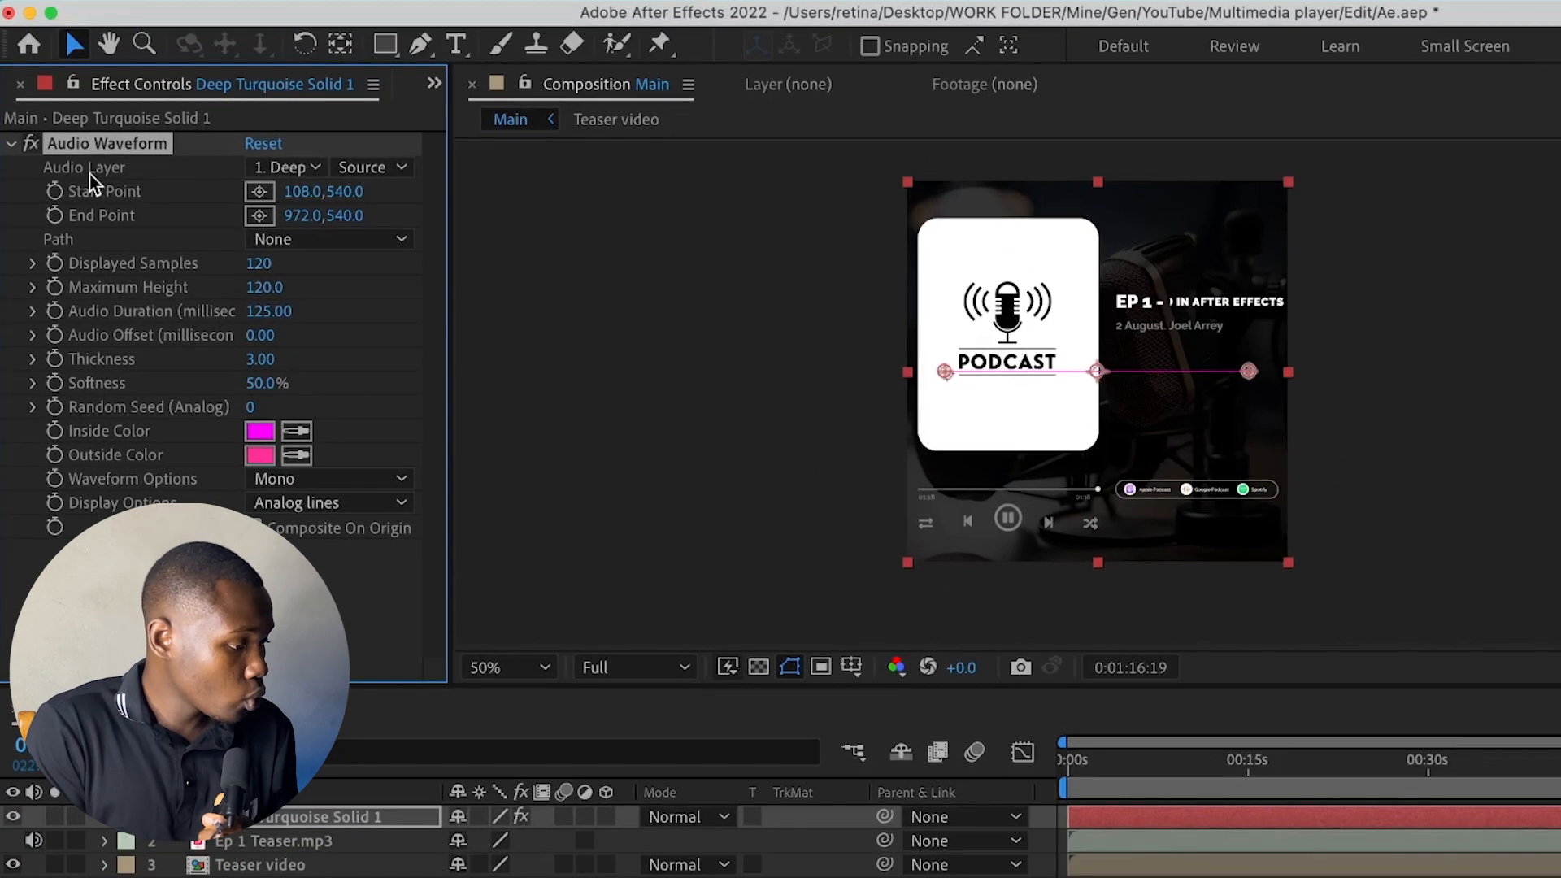
Set the waveform's audio layer to Ep 1 Teaser.mp3 and its inside and outside colors to white
{"action": "left_click", "coordinate": [308, 169]}
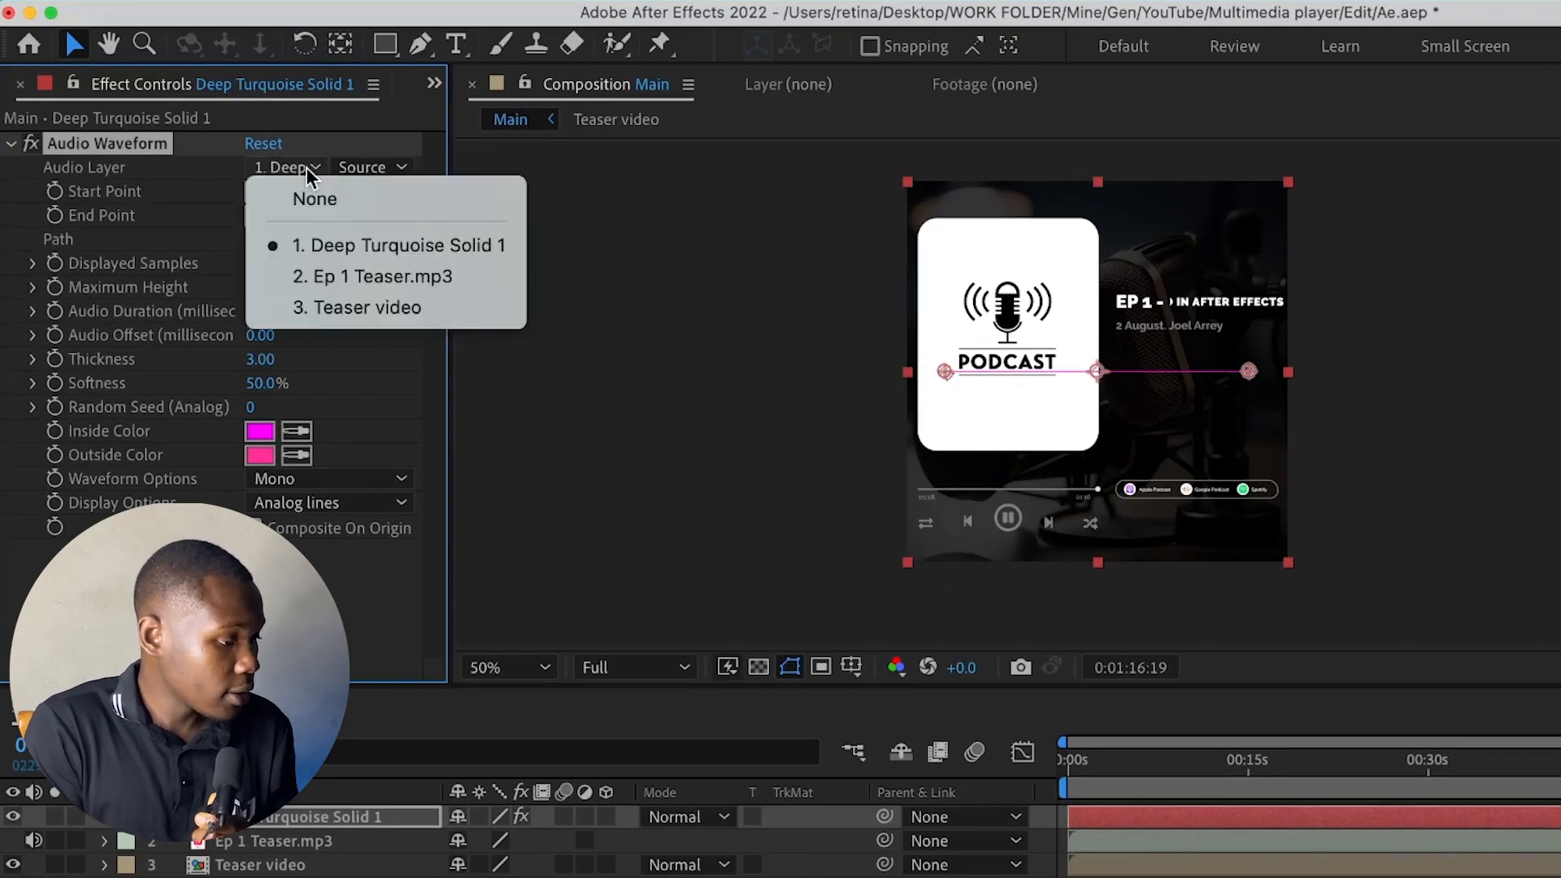
{"action": "left_click", "coordinate": [391, 276]}
{"action": "left_click", "coordinate": [260, 431]}
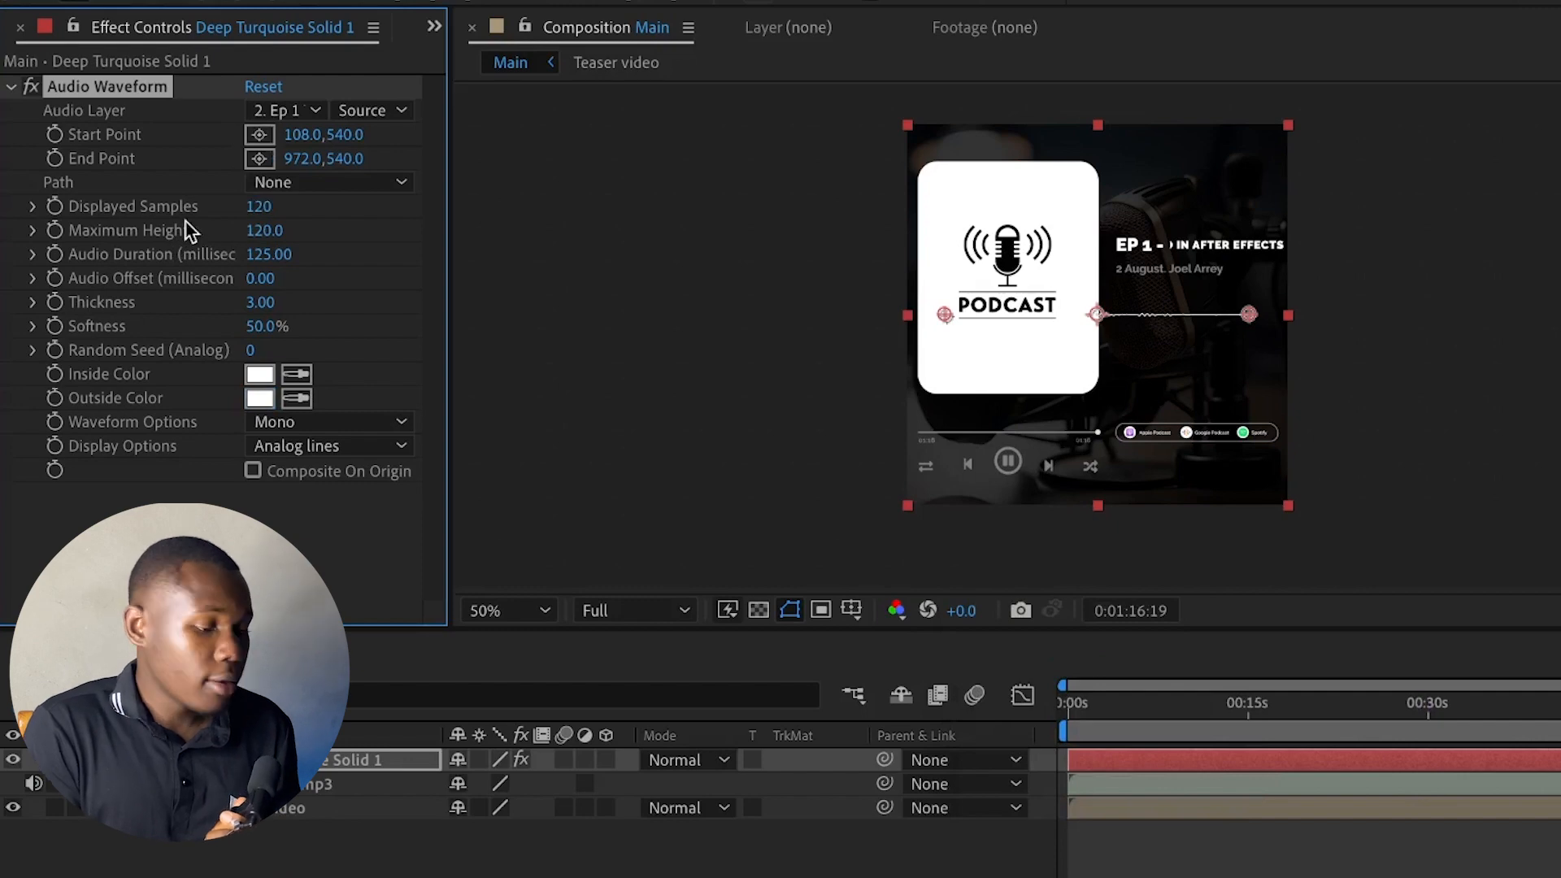
Move and narrow the waveform solid so its line fits beside the podcast cover, between the date line and the platform badges
{"action": "scroll", "coordinate": [1202, 358], "scroll_direction": "up", "scroll_amount": 3}
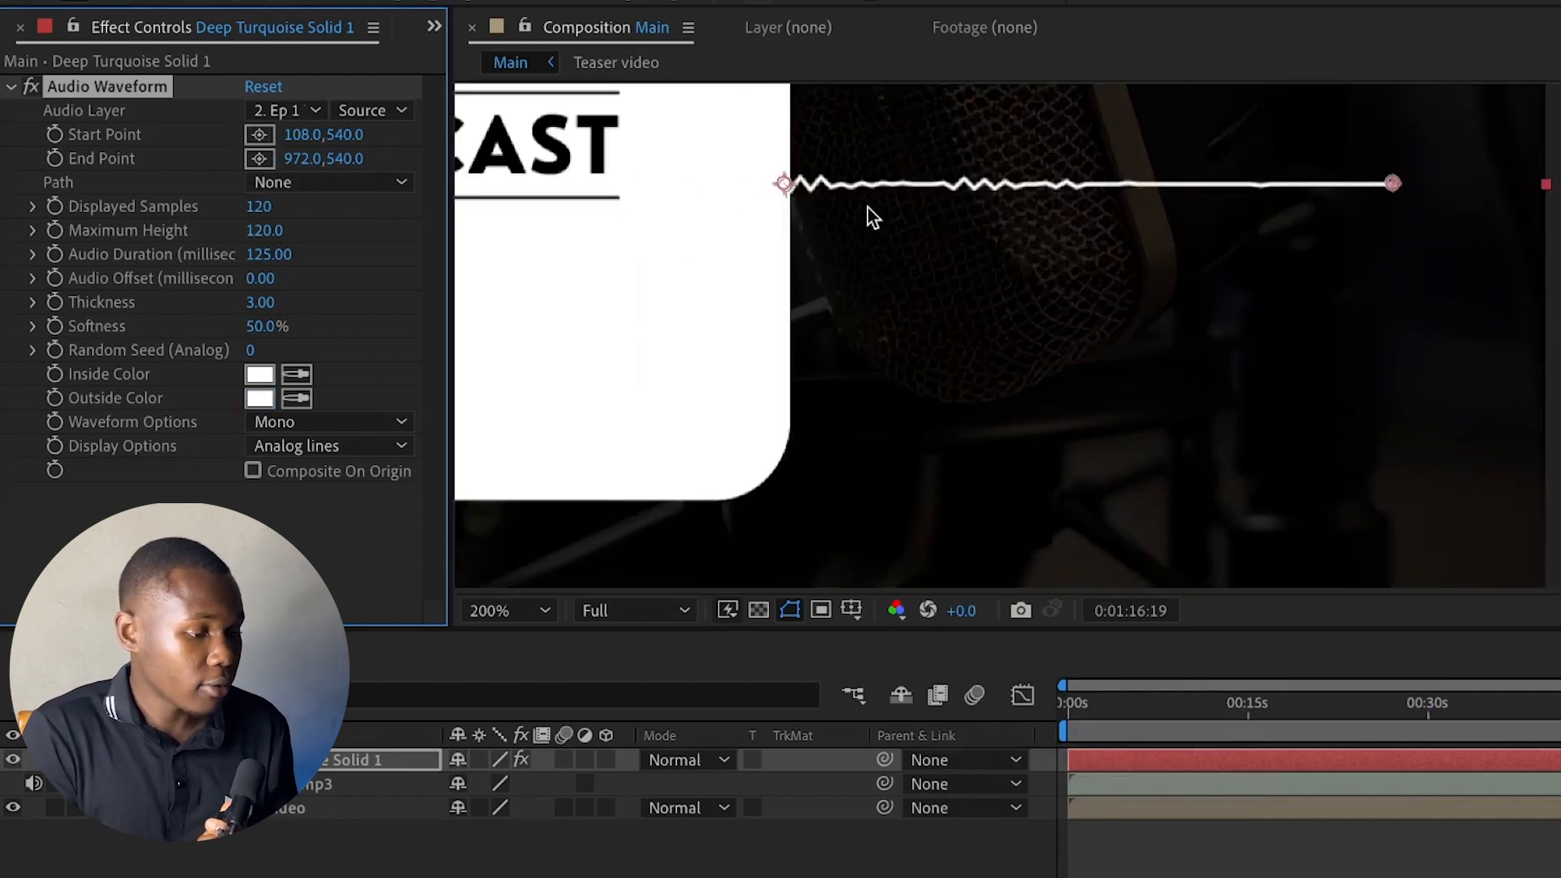
{"action": "scroll", "coordinate": [872, 218], "scroll_direction": "down", "scroll_amount": 3}
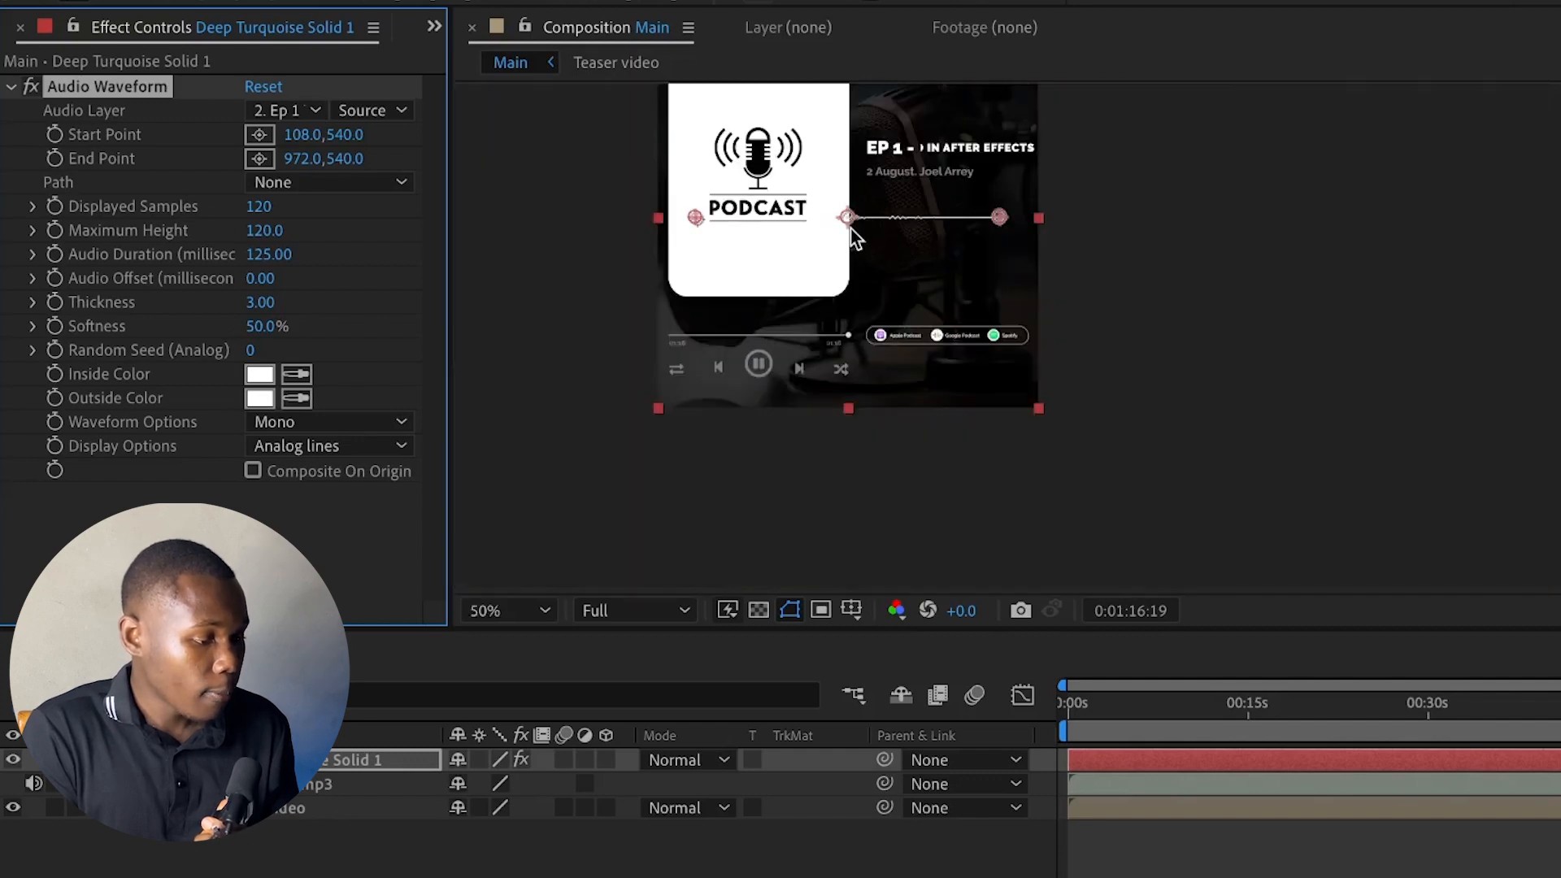
{"action": "left_click", "coordinate": [894, 243]}
{"action": "left_click_drag", "start_coordinate": [877, 217], "coordinate": [905, 237]}
{"action": "left_click_drag", "start_coordinate": [1067, 237], "coordinate": [997, 247]}
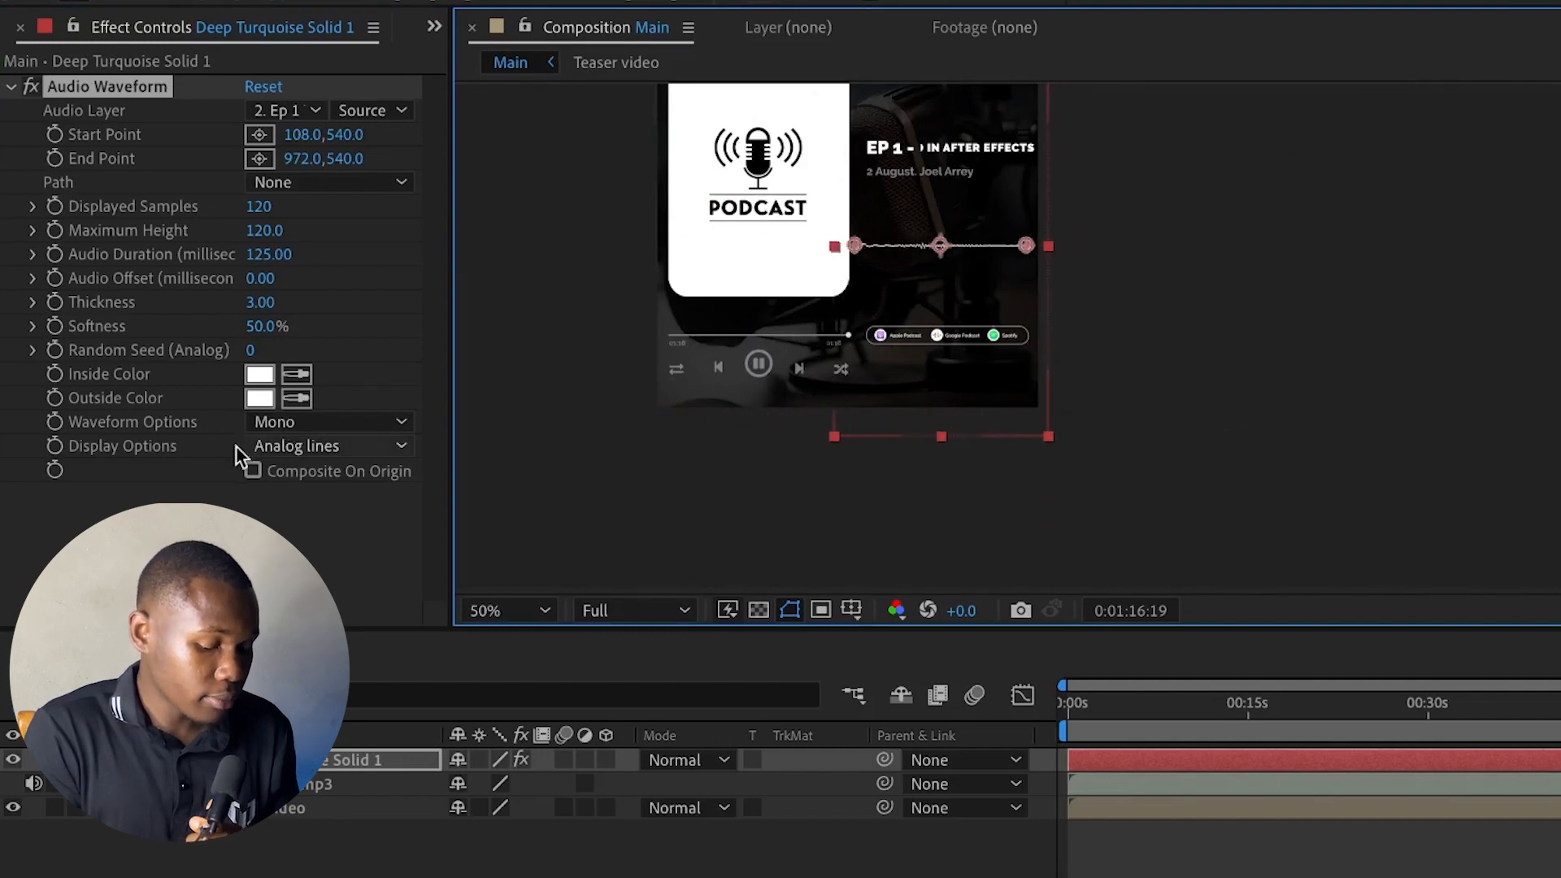
Change the waveform's display option to Digital and raise its maximum height to about 226
{"action": "left_click", "coordinate": [280, 448]}
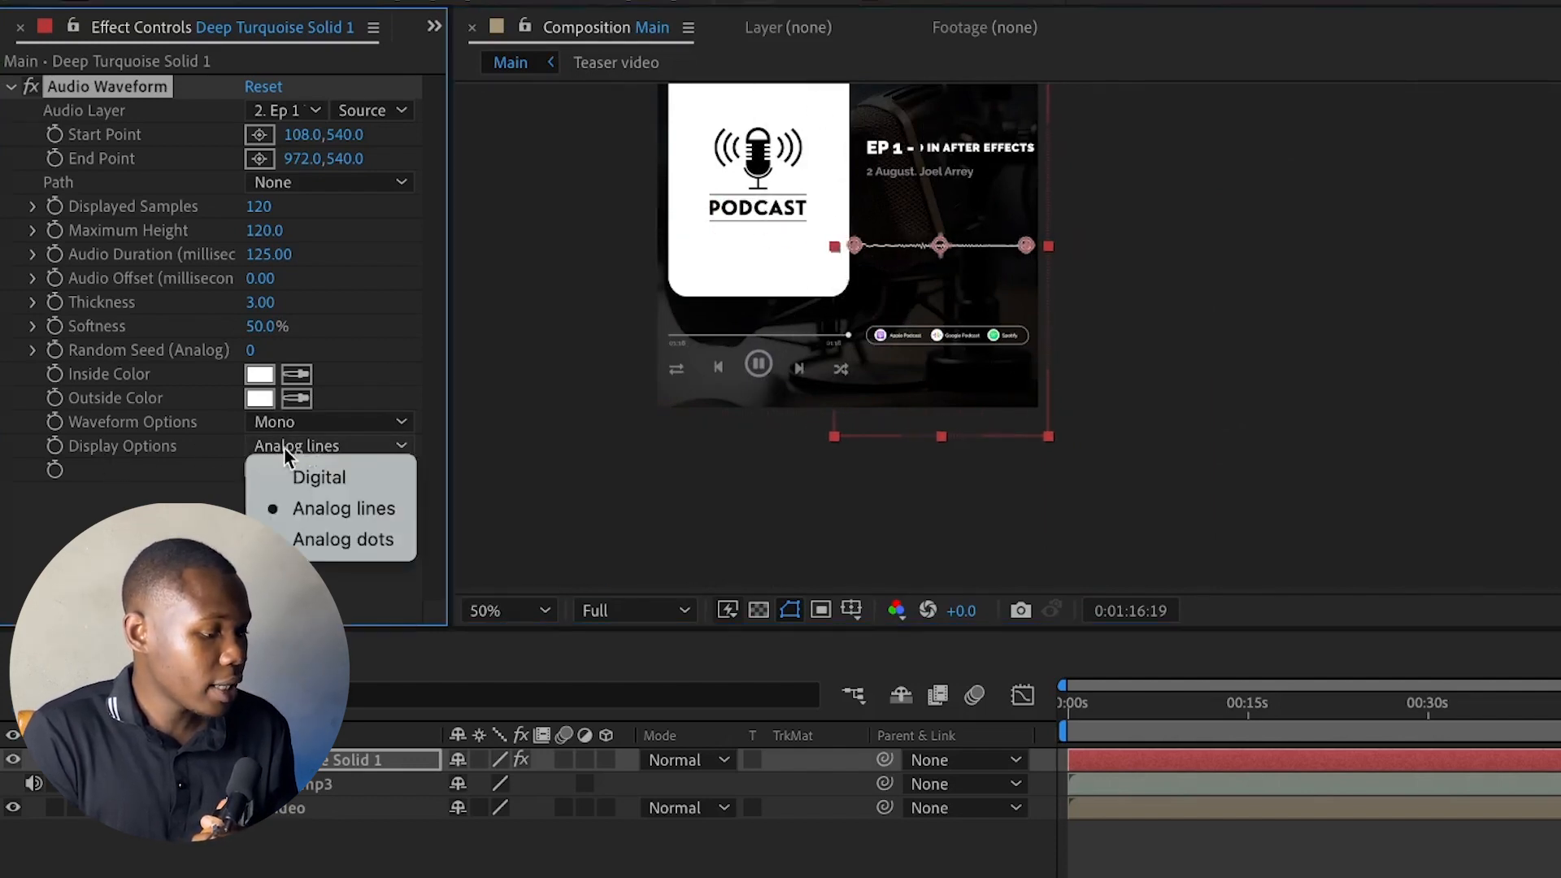
{"action": "left_click", "coordinate": [348, 477]}
{"action": "left_click_drag", "start_coordinate": [262, 234], "coordinate": [323, 227]}
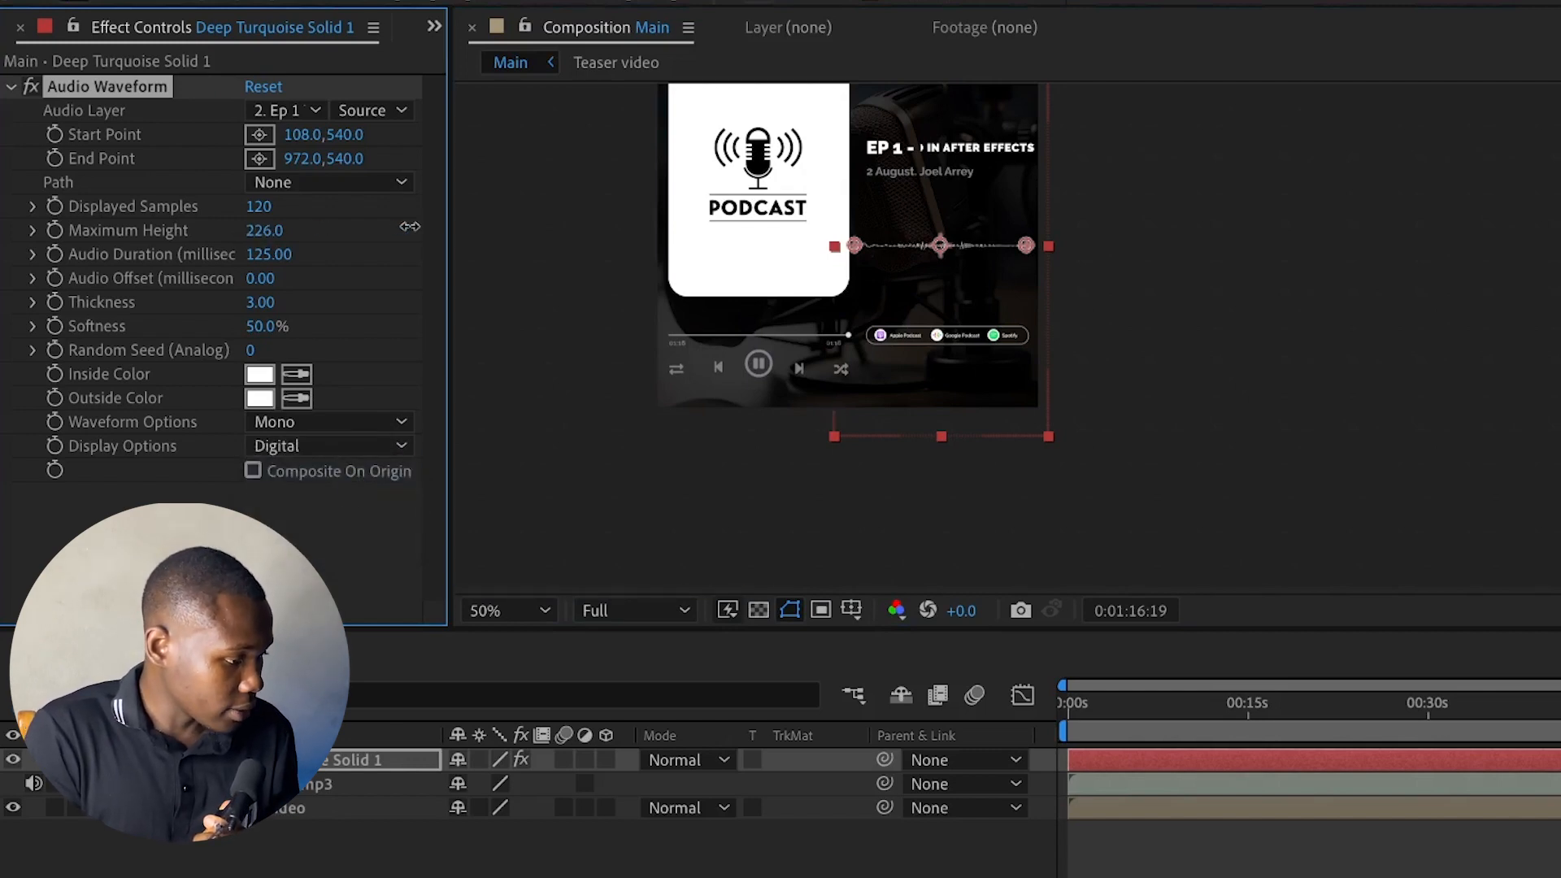